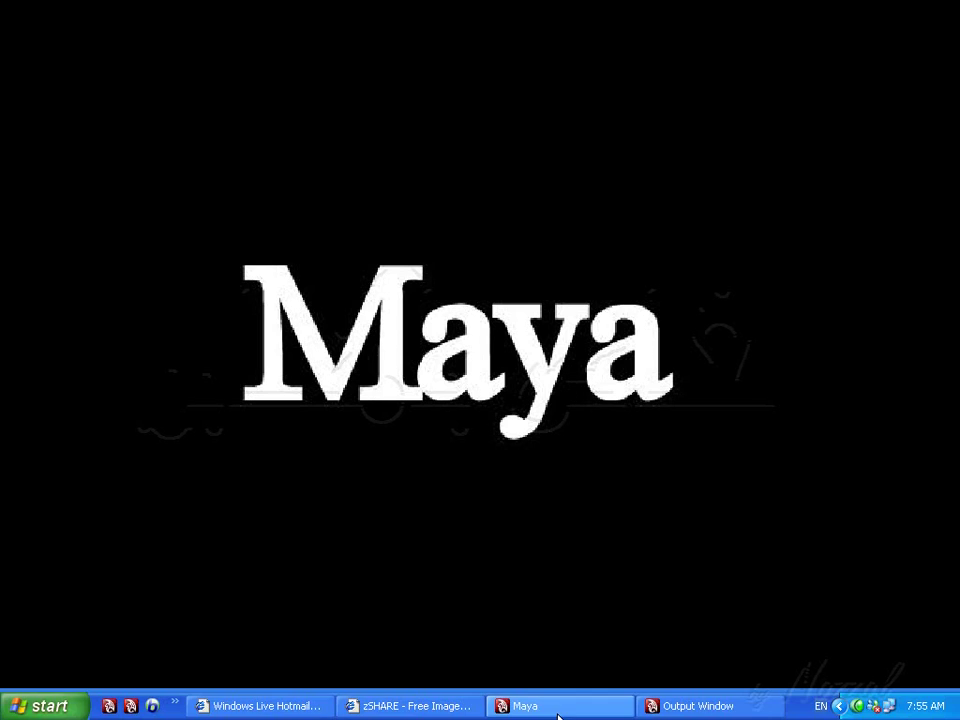
Step: Nudge the perspective view of the empty untitled scene
alt+middle_drag(429, 379, 418, 377)
mouse_move(418, 377)
alt+right_down()
mouse_move(414, 390)
mouse_move(425, 396)
alt+right_up()
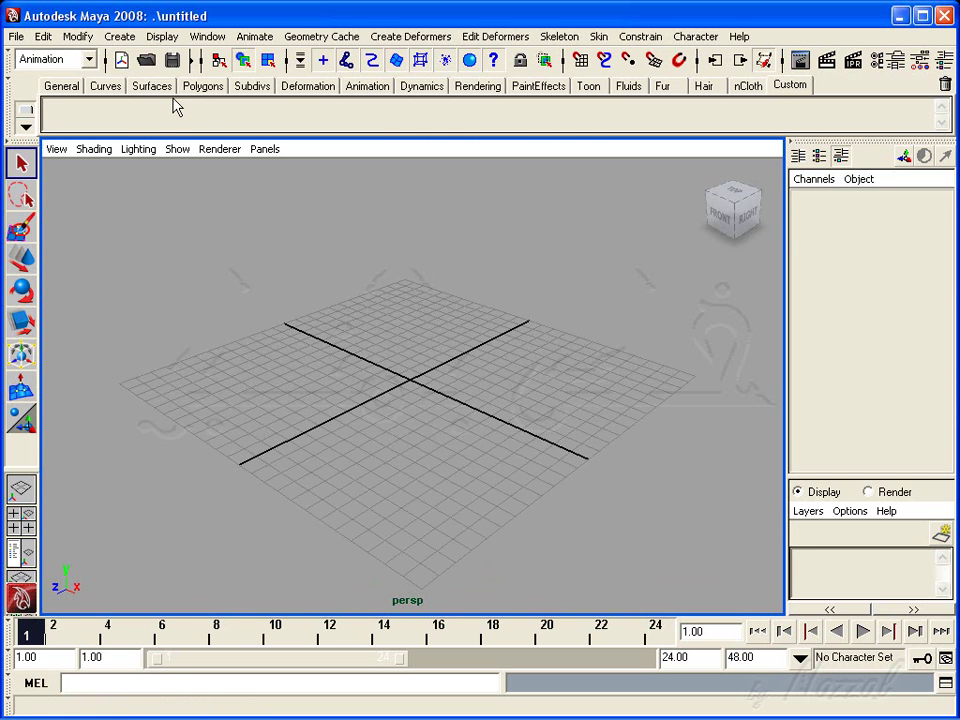
Step: Switch the menu set from Animation to Surfaces and browse the Edit NURBS menu
click(91, 62)
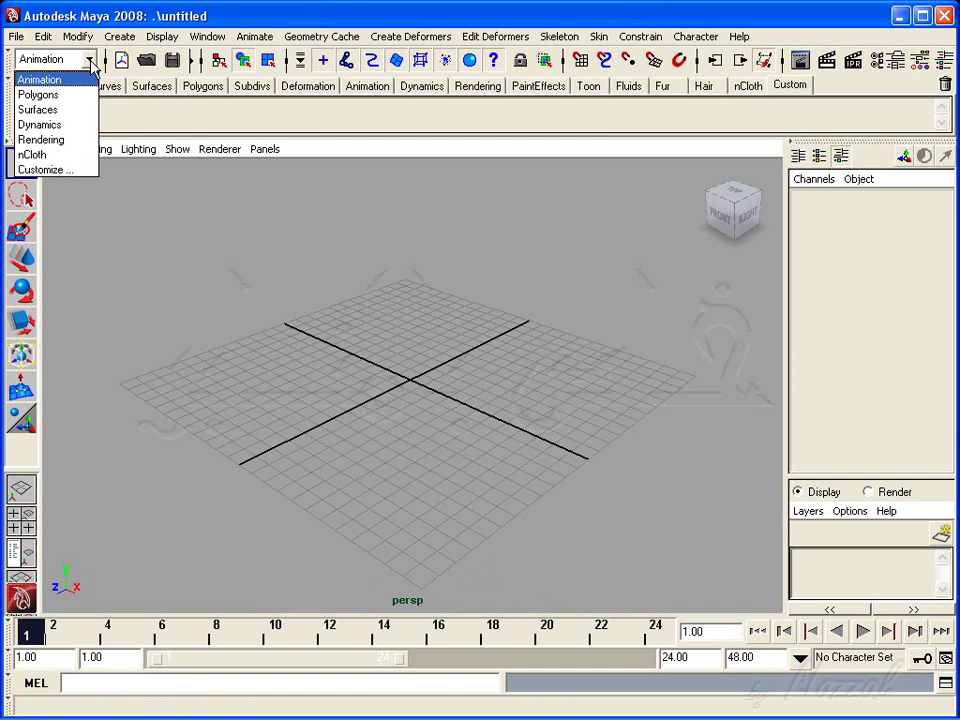
click(38, 110)
click(319, 38)
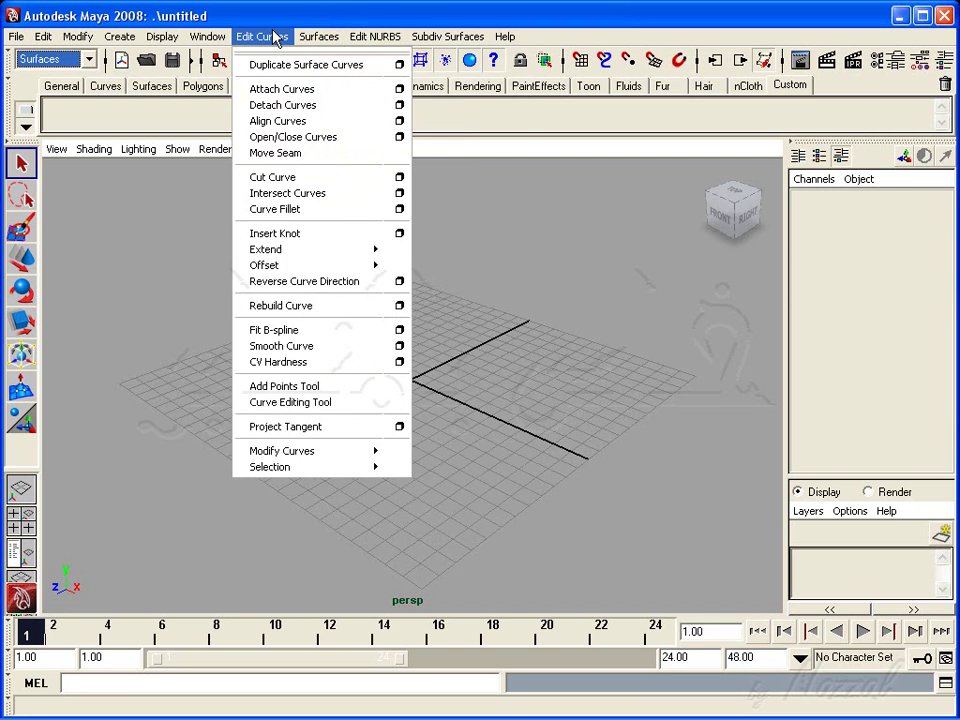
click(381, 17)
alt+middle_drag(347, 285, 388, 345)
alt+right_drag(388, 345, 400, 366)
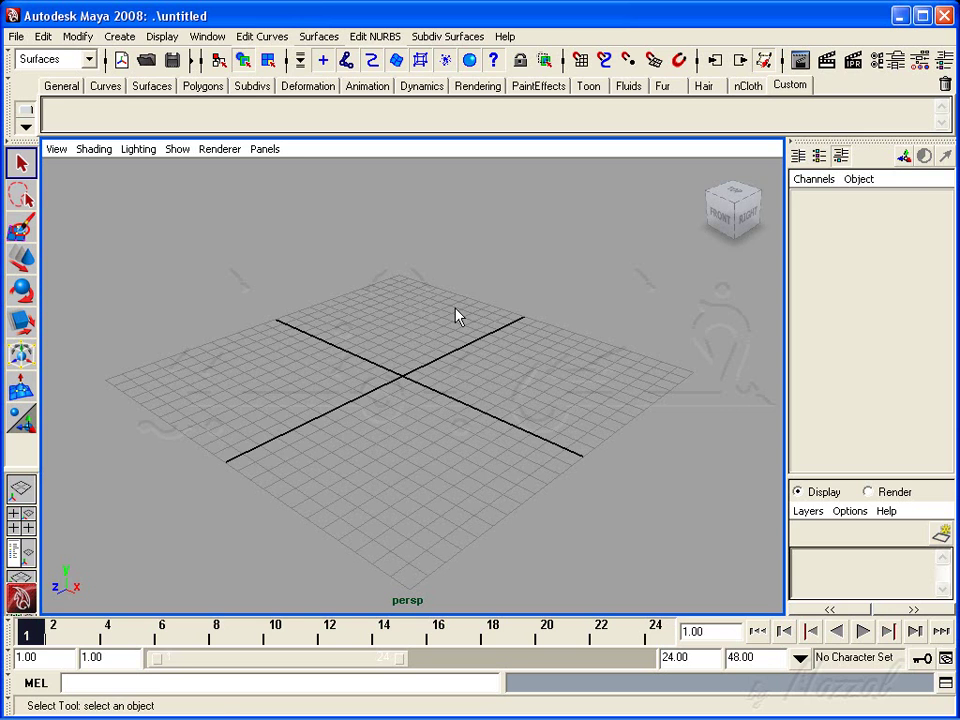
Step: Show the Surfaces shelf and browse the Surfaces menu commands
click(153, 87)
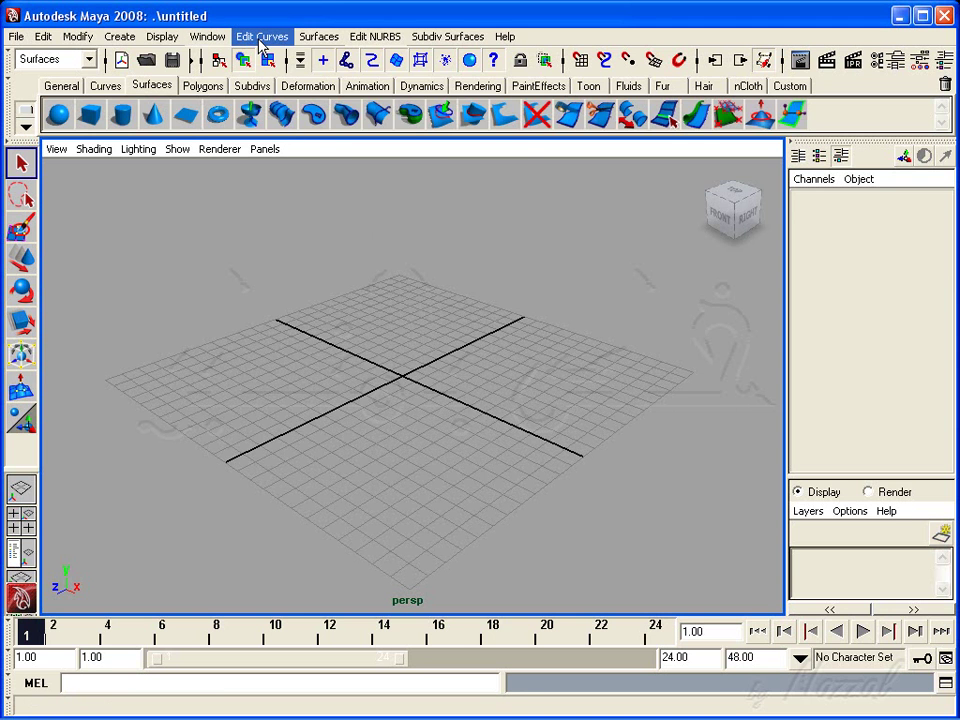
click(320, 37)
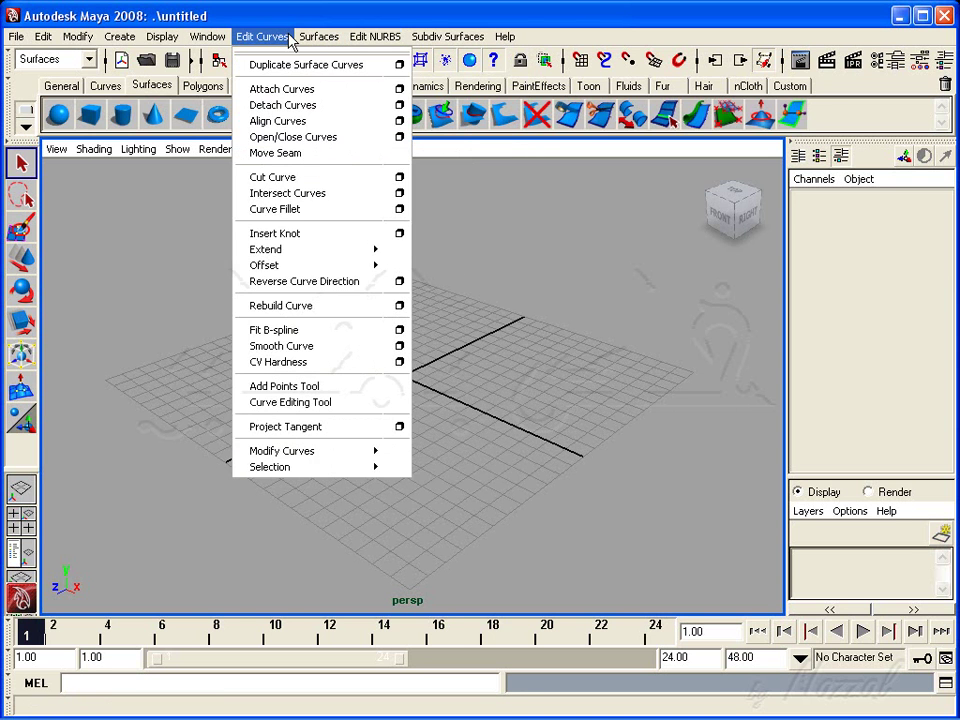
click(287, 16)
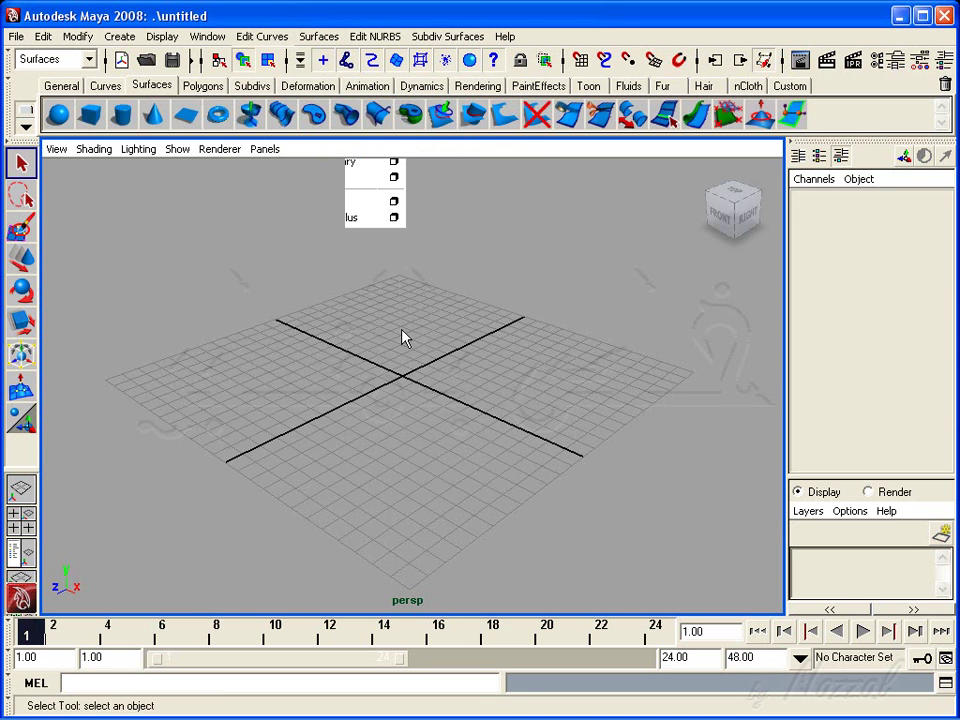
alt+drag(372, 362, 398, 366)
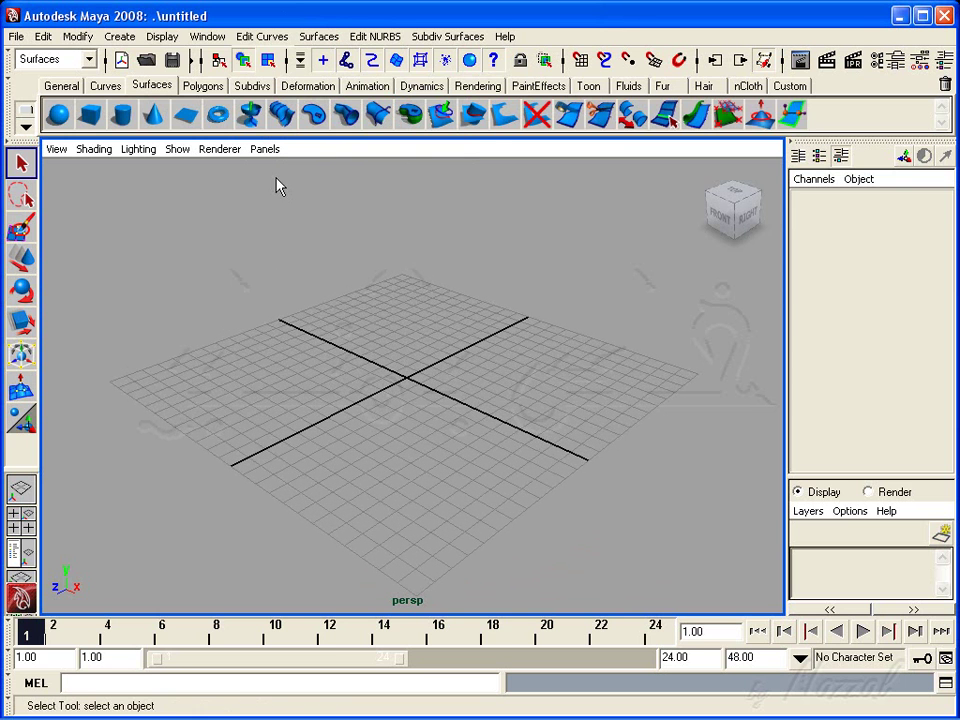
Step: Draw a four-point EP curve, curve1, sweeping across the grid
click(119, 36)
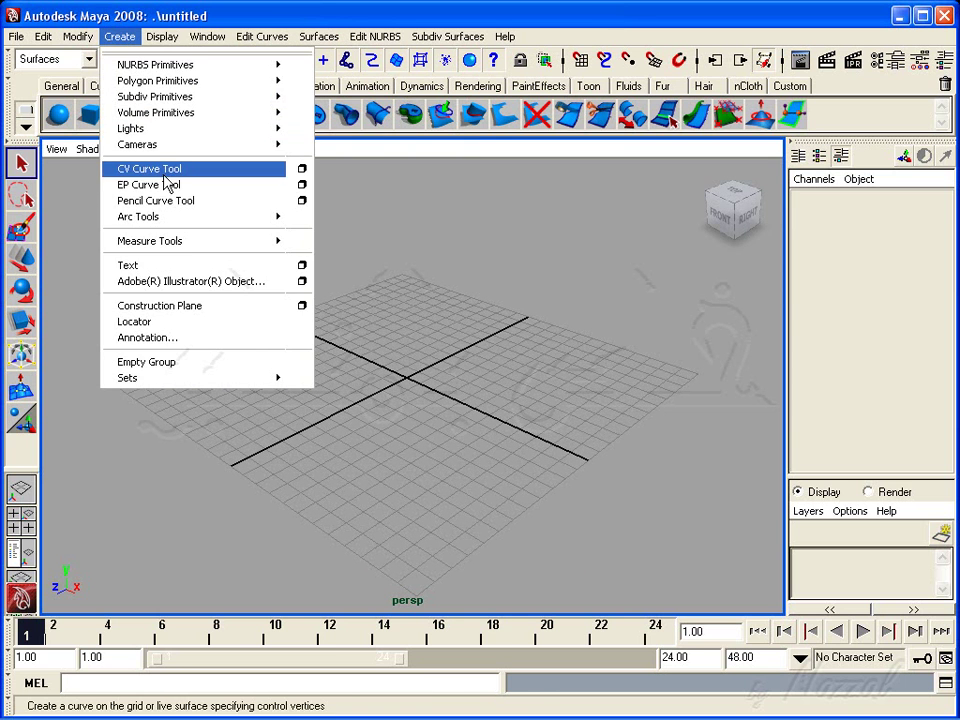
click(160, 185)
click(437, 318)
click(514, 406)
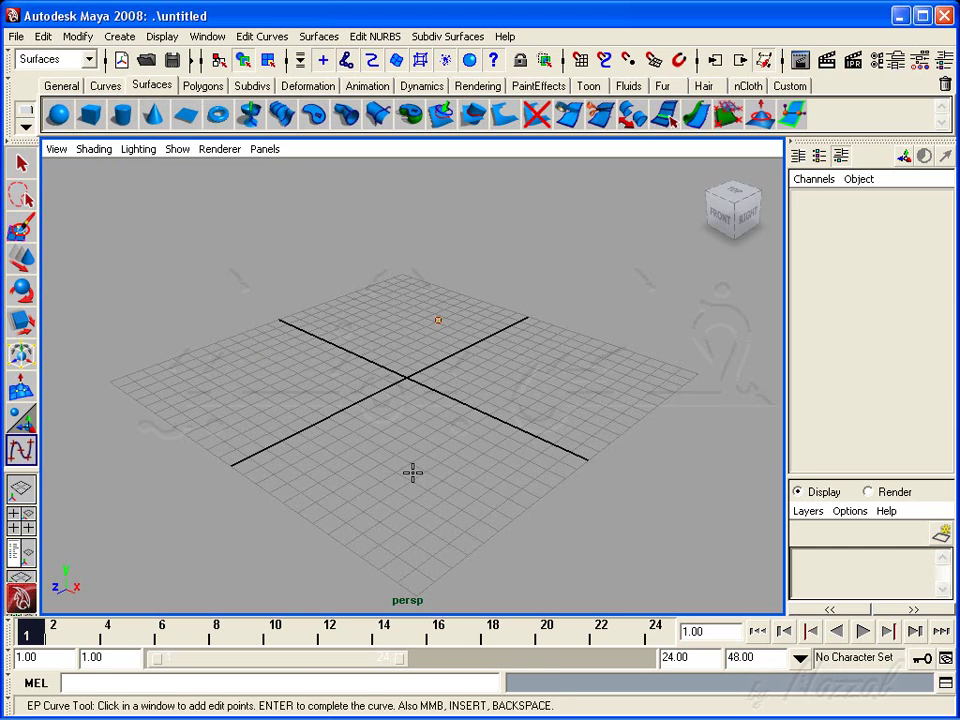
click(408, 470)
click(272, 425)
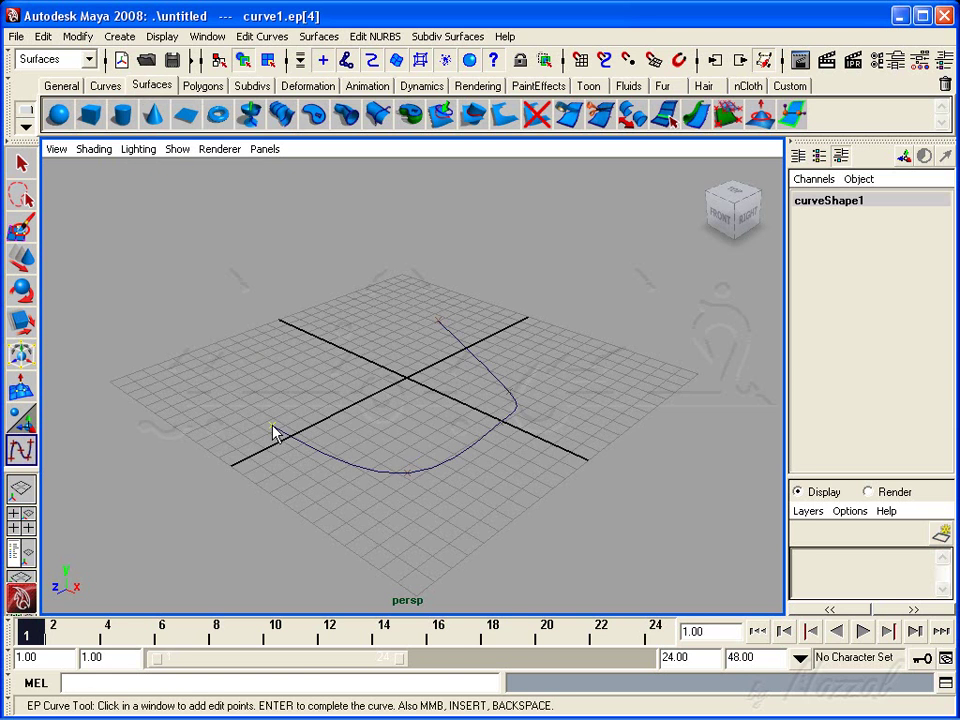
key(Return)
alt+drag(306, 422, 427, 322)
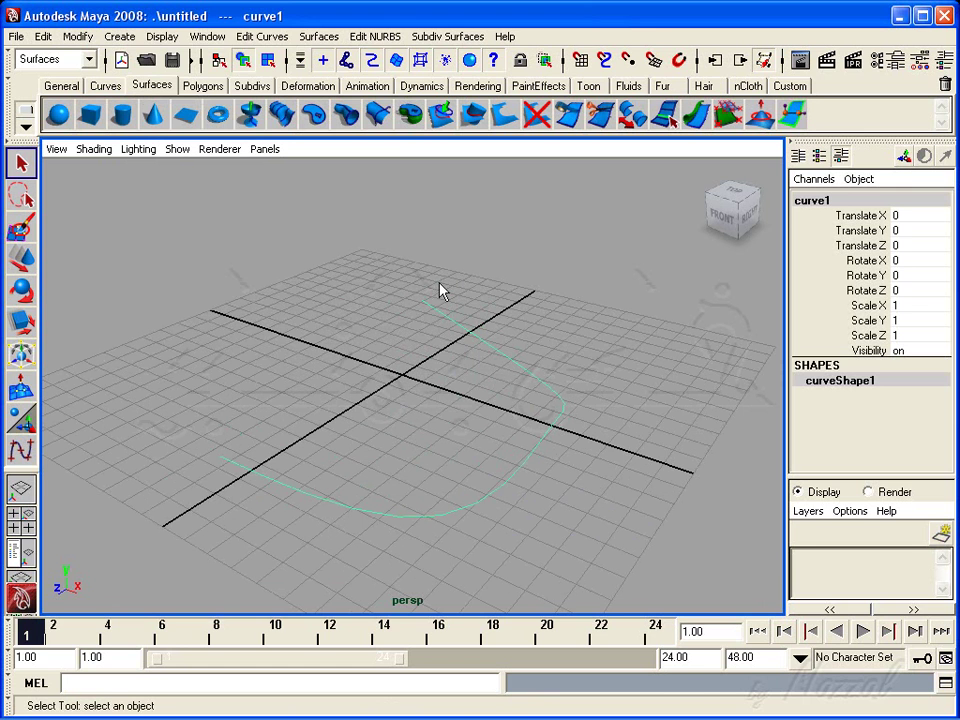
click(259, 37)
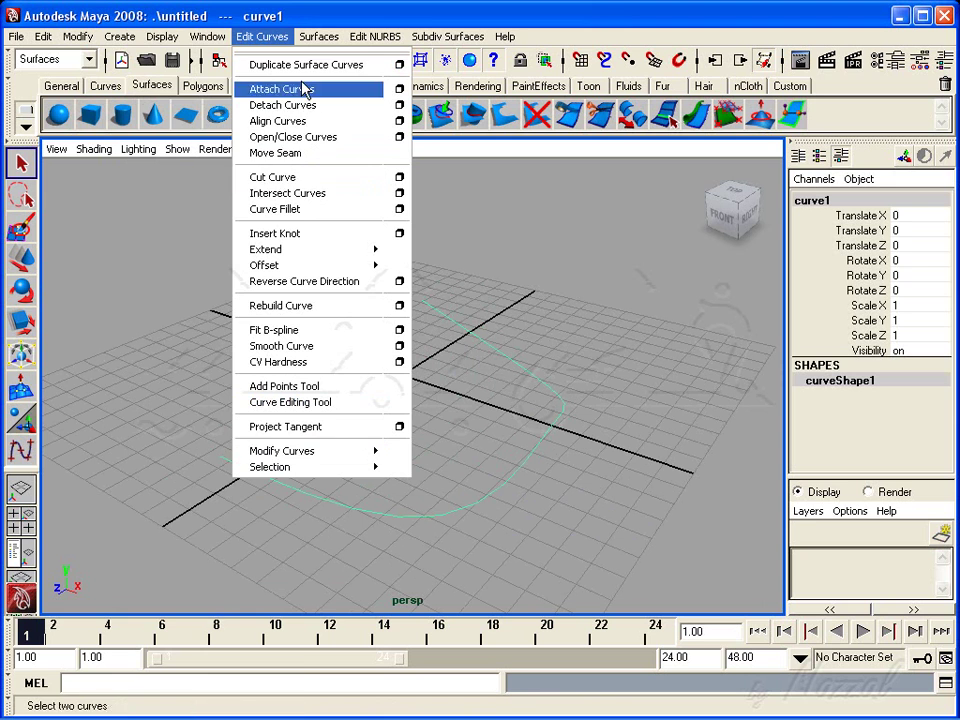
click(289, 20)
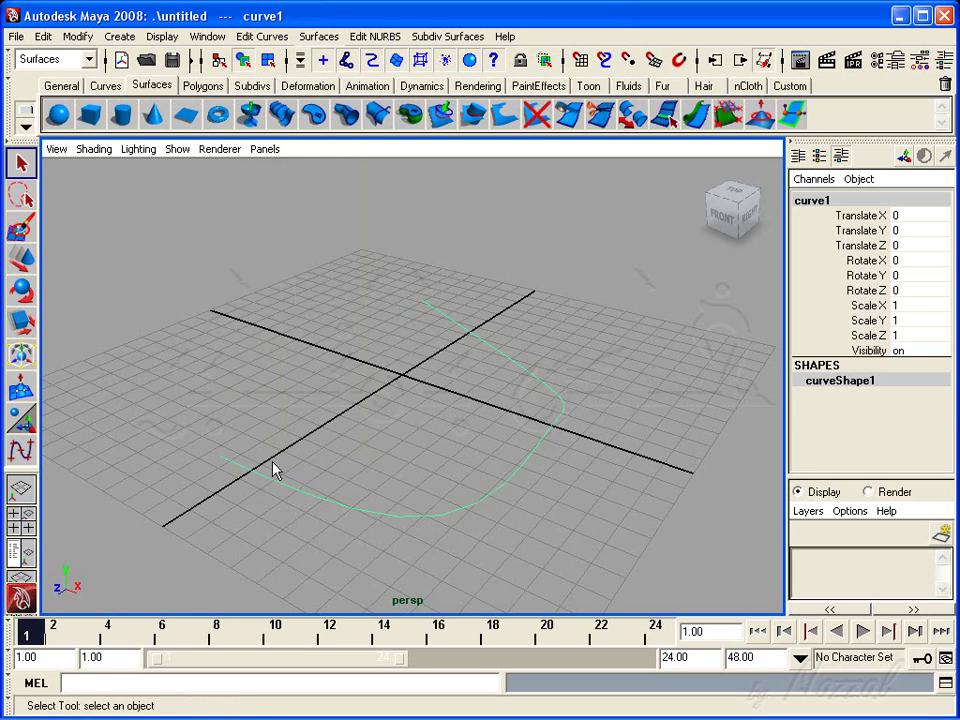
click(60, 110)
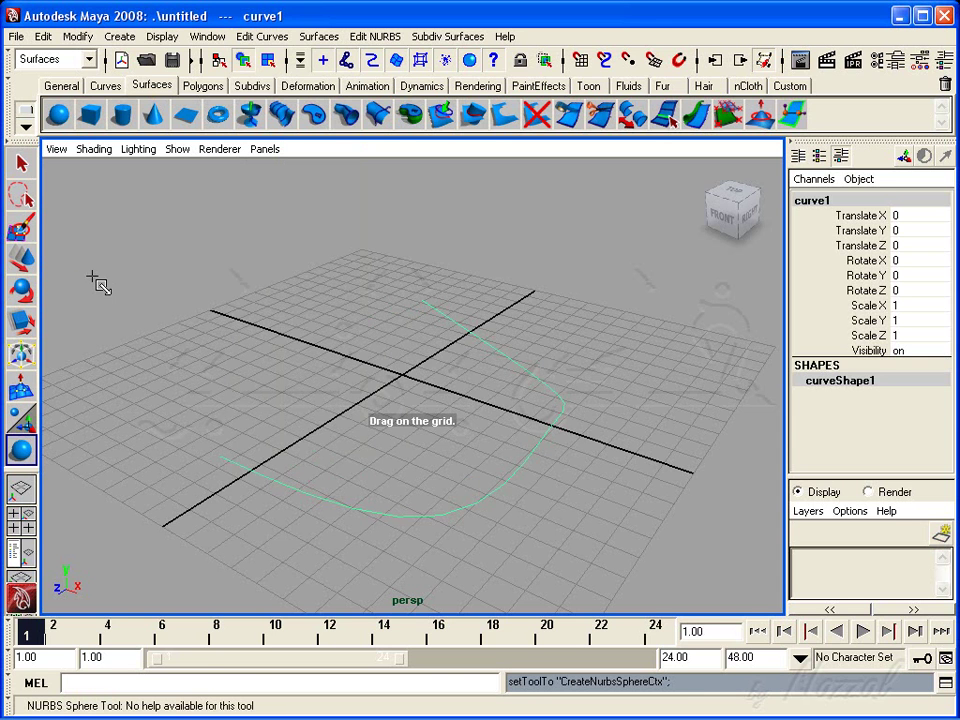
alt+right_drag(464, 391, 352, 388)
alt+drag(352, 388, 426, 362)
alt+right_drag(356, 386, 400, 396)
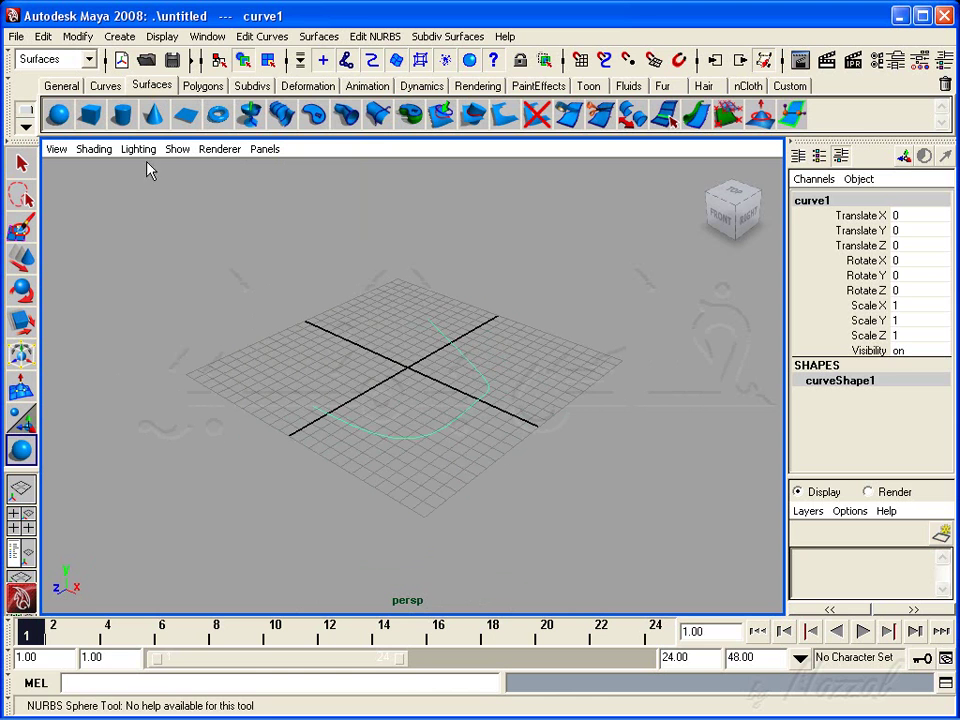
drag(347, 405, 343, 443)
click(21, 257)
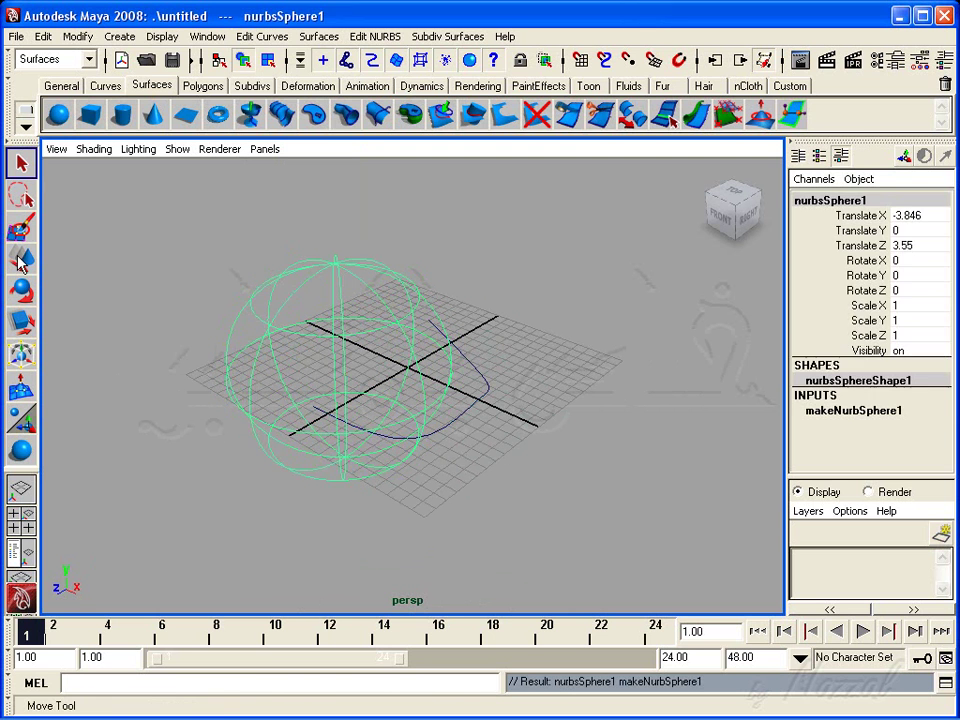
key(5)
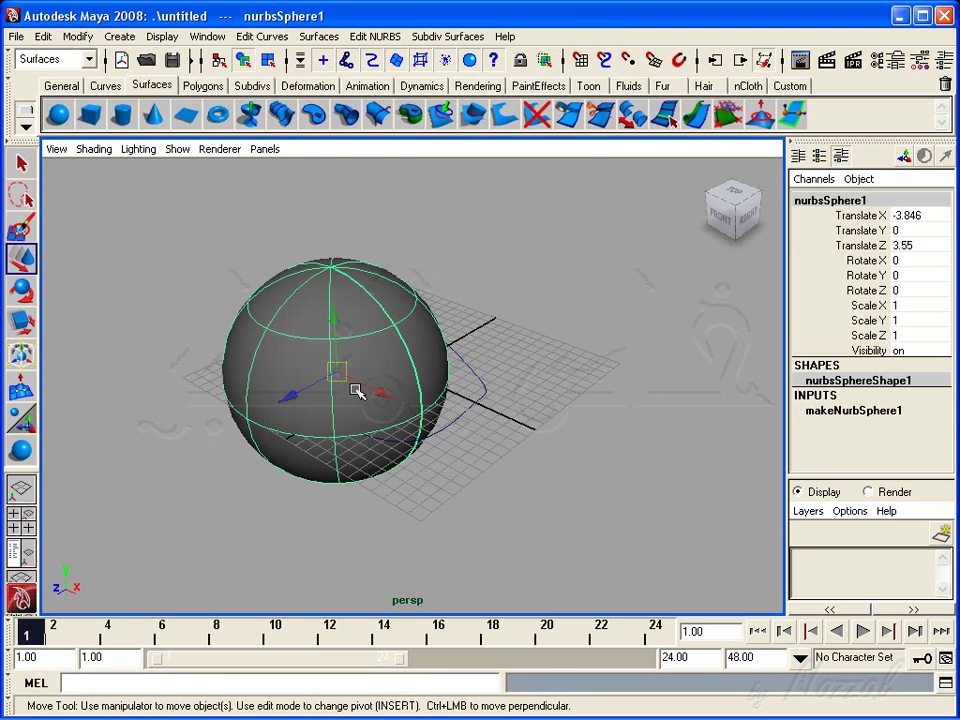
key(Delete)
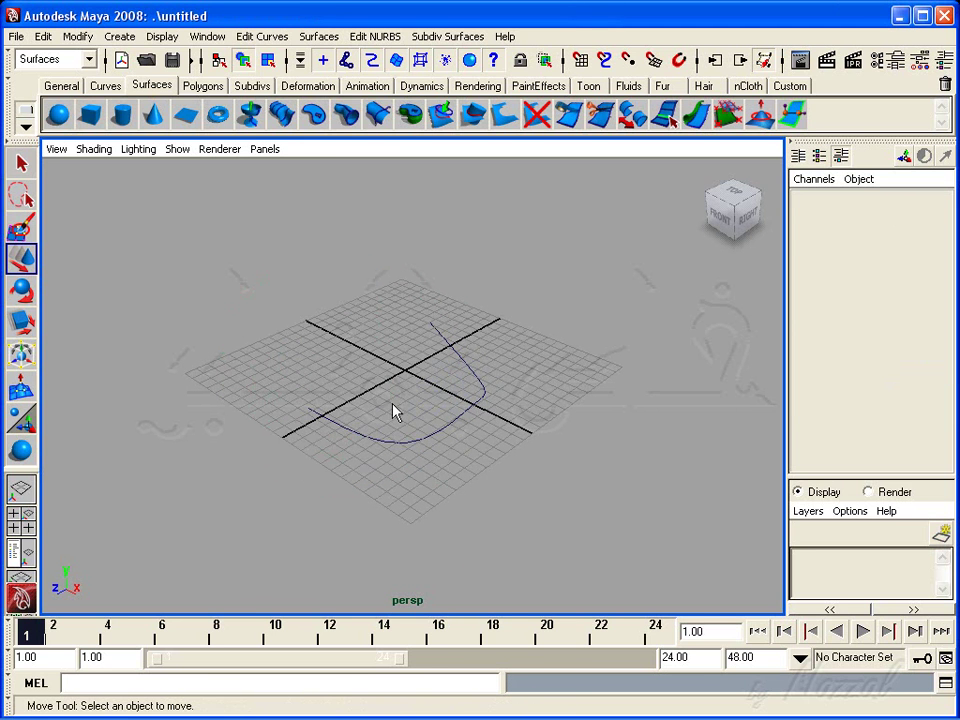
Step: Turn off Interactive Creation for both NURBS and polygon primitives
click(60, 120)
click(34, 262)
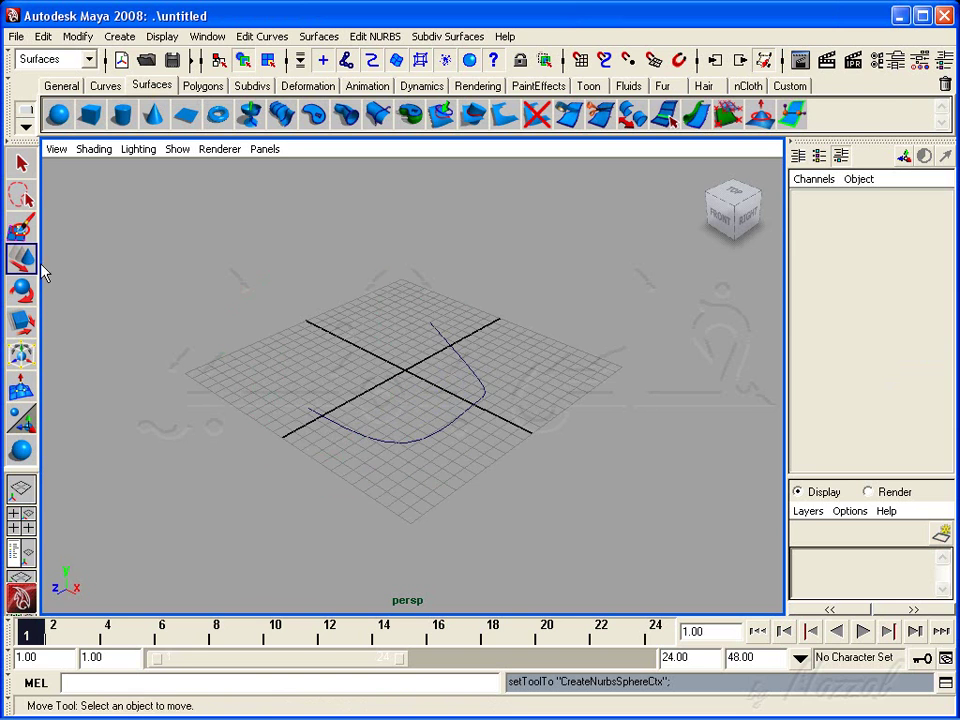
click(119, 36)
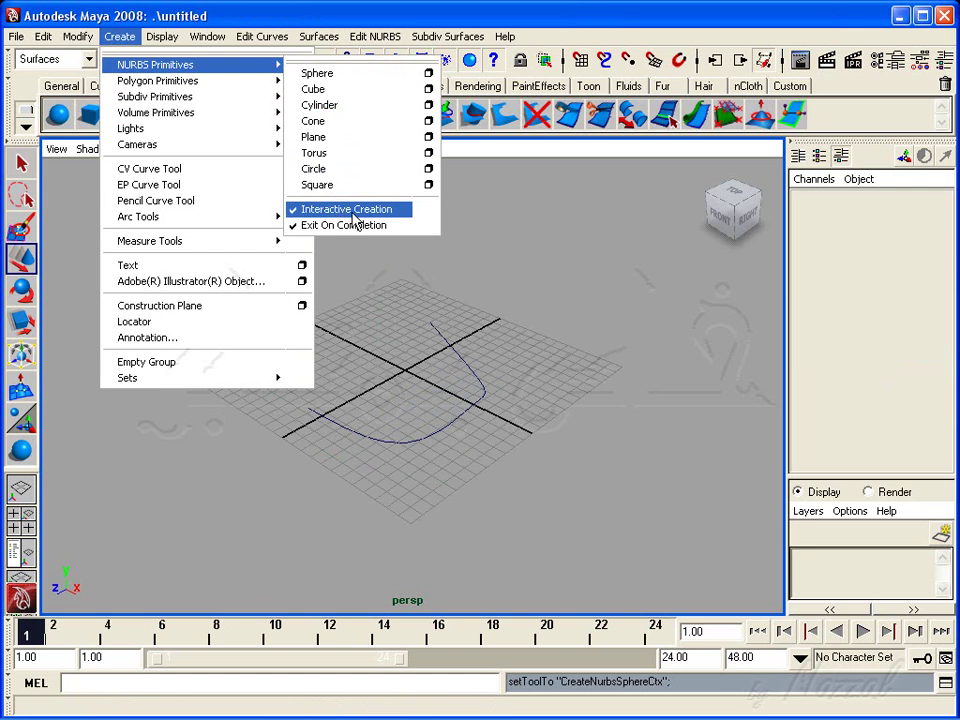
click(346, 212)
mouse_move(157, 80)
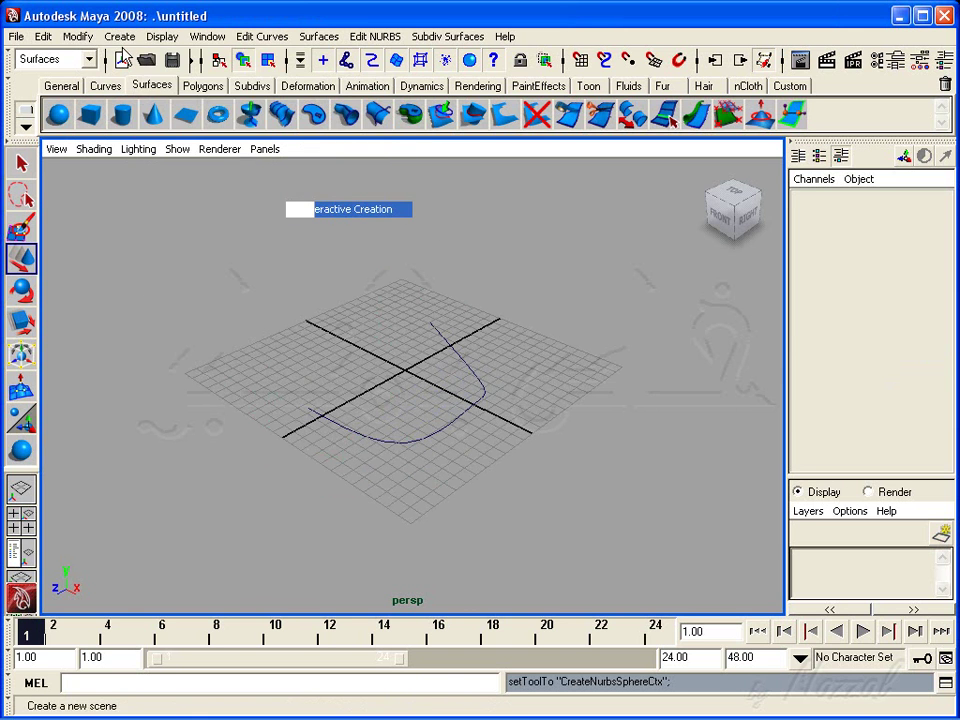
click(119, 36)
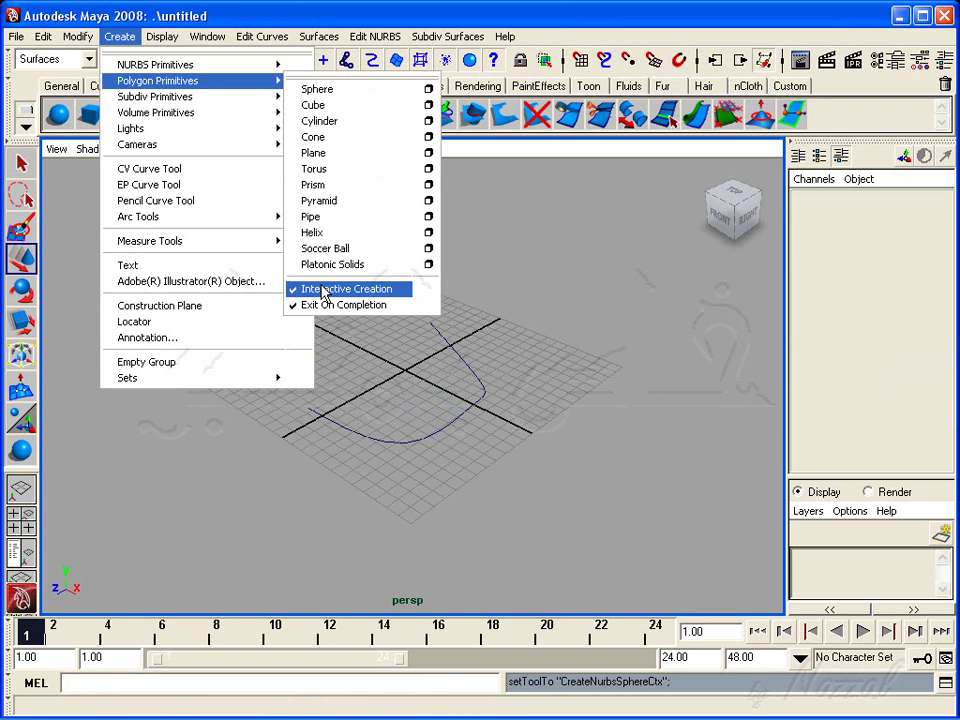
click(351, 288)
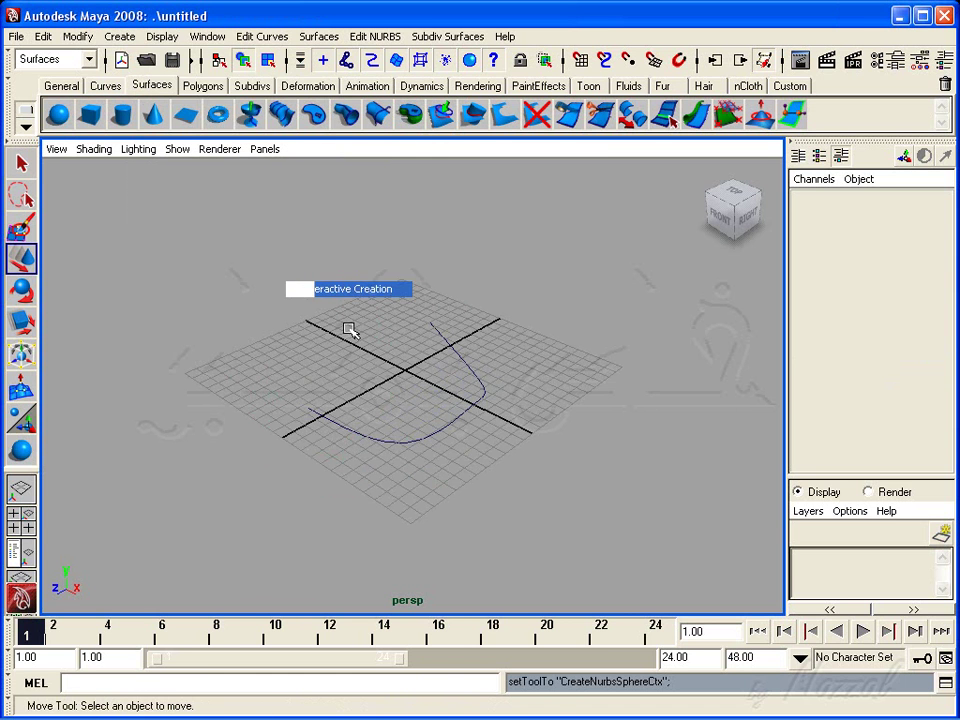
Step: Create a default NURBS sphere at the origin beside curve1
alt+right_drag(320, 336, 338, 346)
click(57, 113)
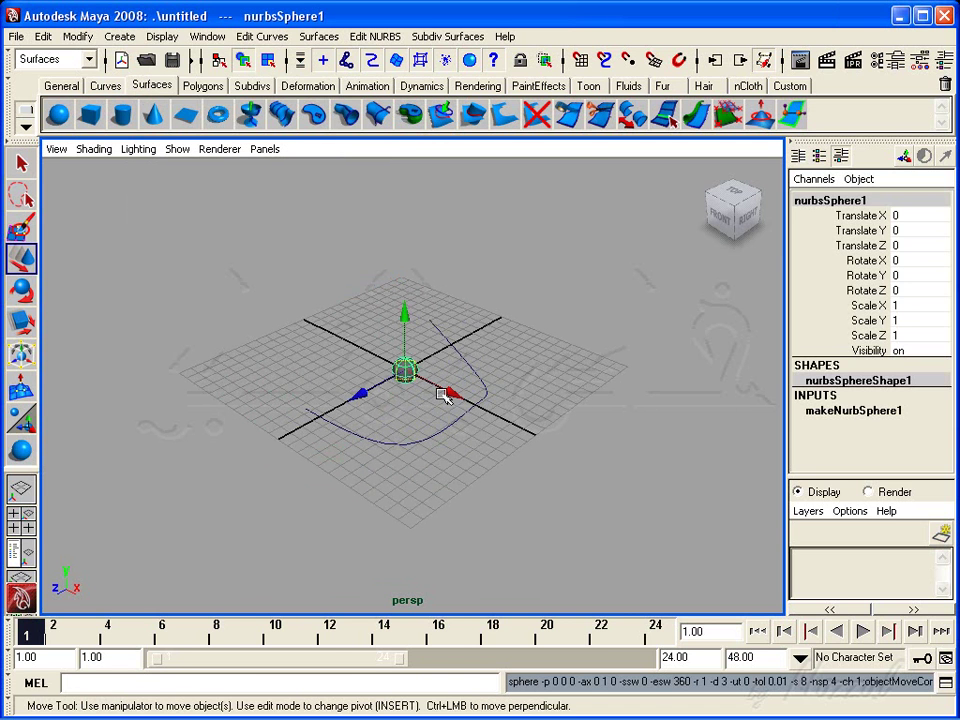
alt+right_drag(383, 437, 452, 437)
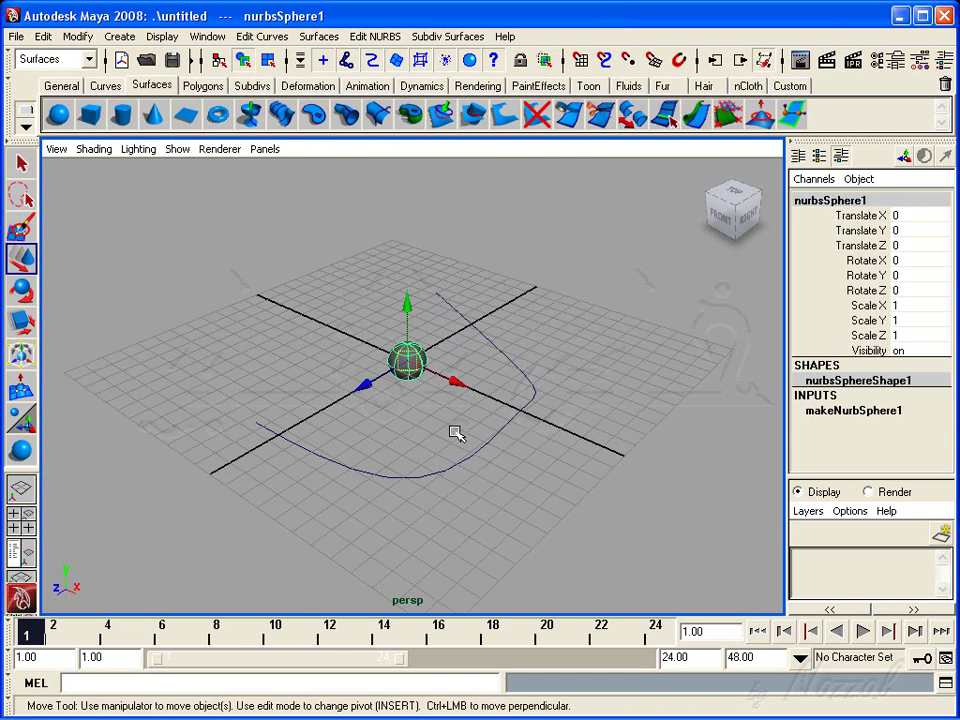
Step: Scale the NURBS sphere up uniformly to 1.499 and inspect it
click(21, 320)
mouse_move(421, 356)
mouse_down()
mouse_move(433, 364)
mouse_move(360, 371)
mouse_up()
click(21, 258)
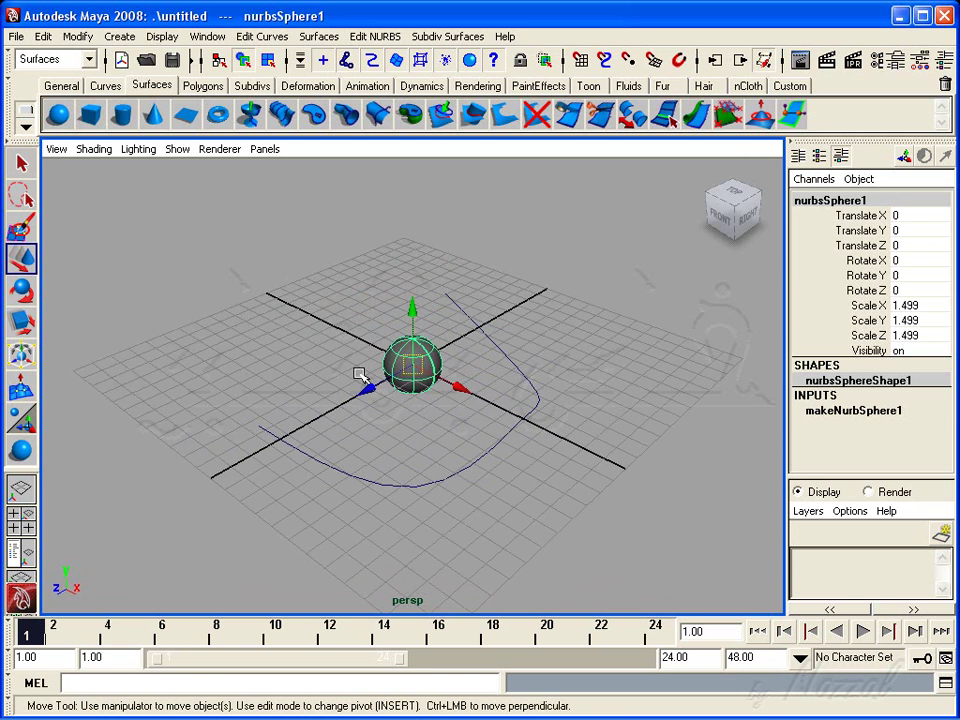
alt+right_drag(325, 390, 561, 392)
mouse_move(561, 392)
alt+mouse_down()
mouse_move(416, 411)
mouse_move(561, 418)
mouse_move(465, 405)
alt+mouse_up()
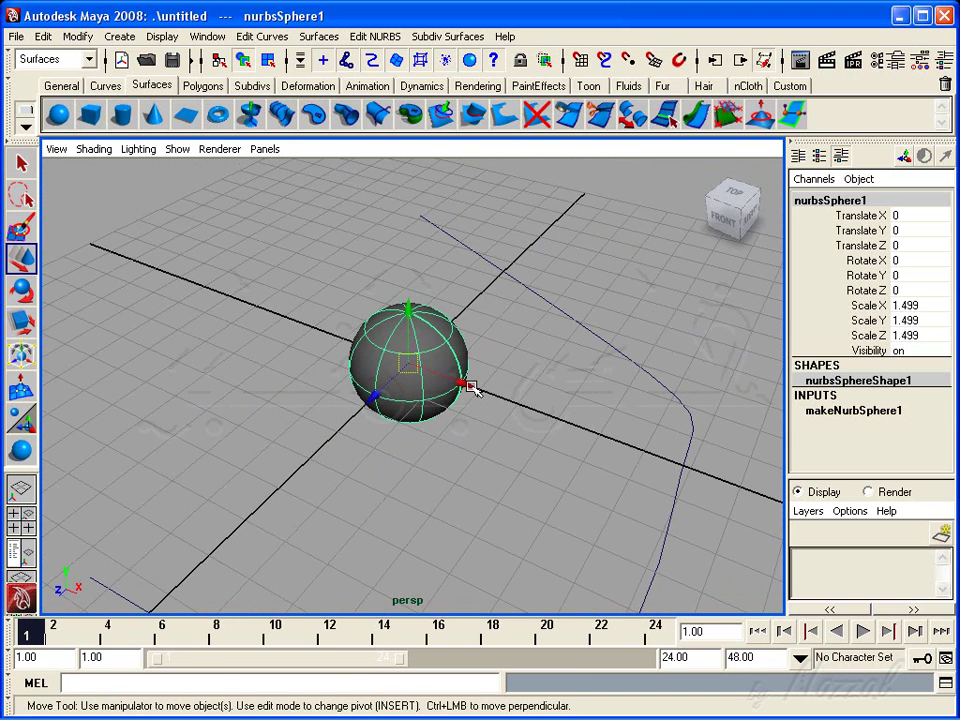
alt+right_drag(476, 388, 476, 420)
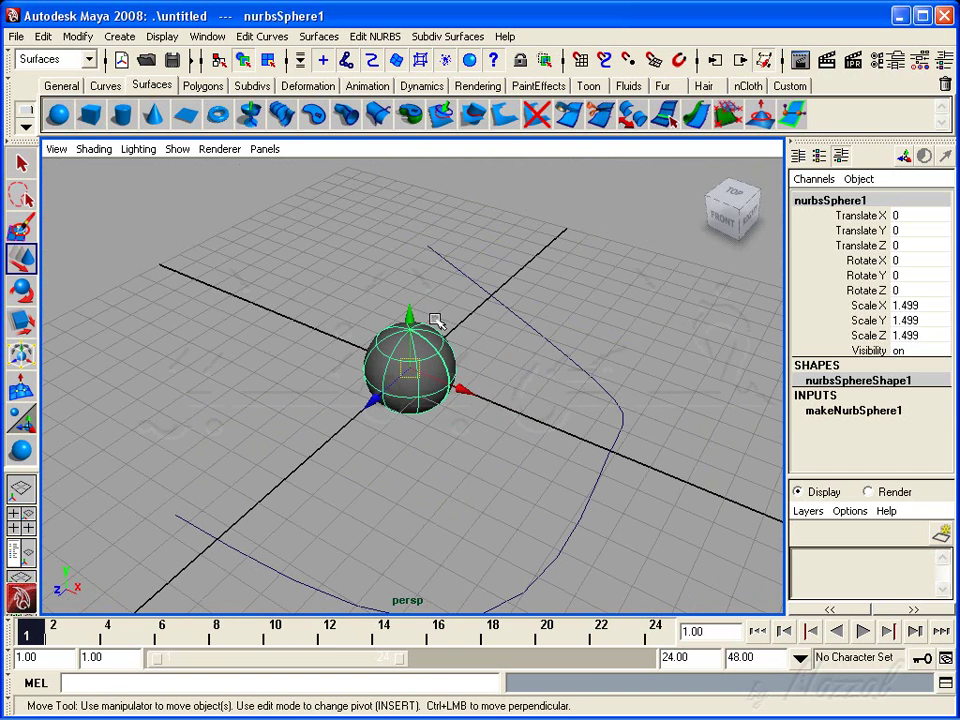
Step: Browse the Edit NURBS menu commands while orbiting the sphere and curve
click(376, 37)
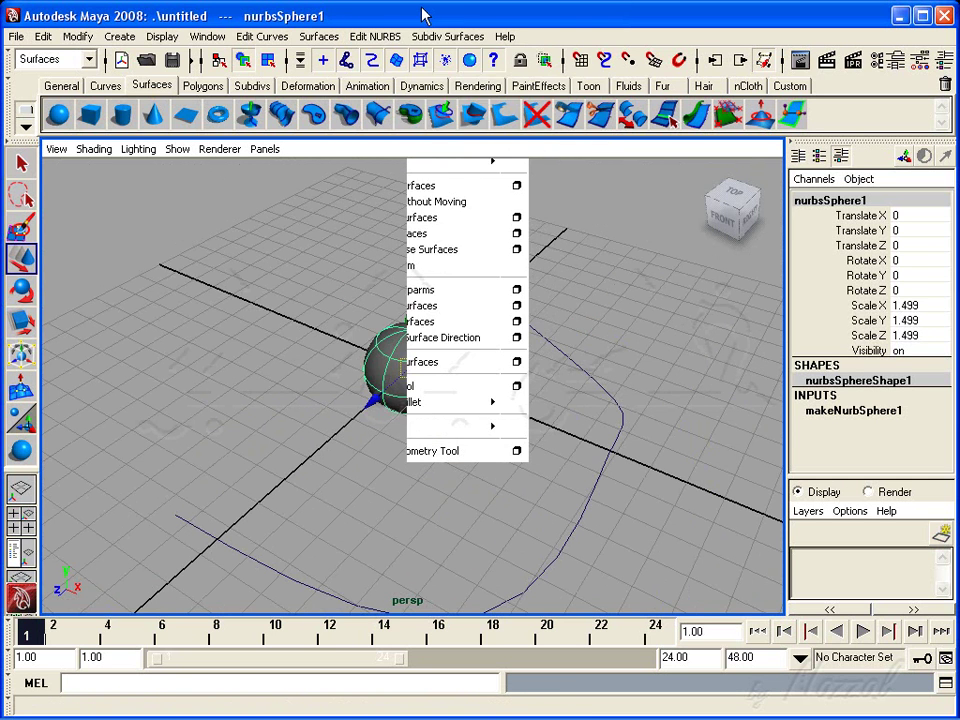
alt+drag(440, 400, 474, 424)
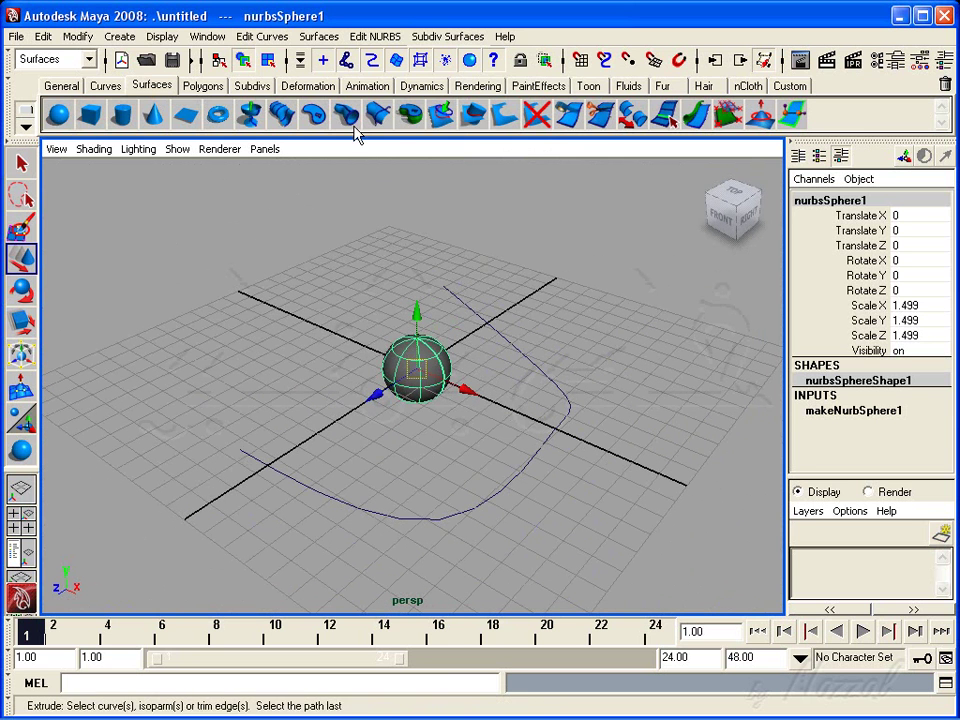
click(376, 37)
click(376, 37)
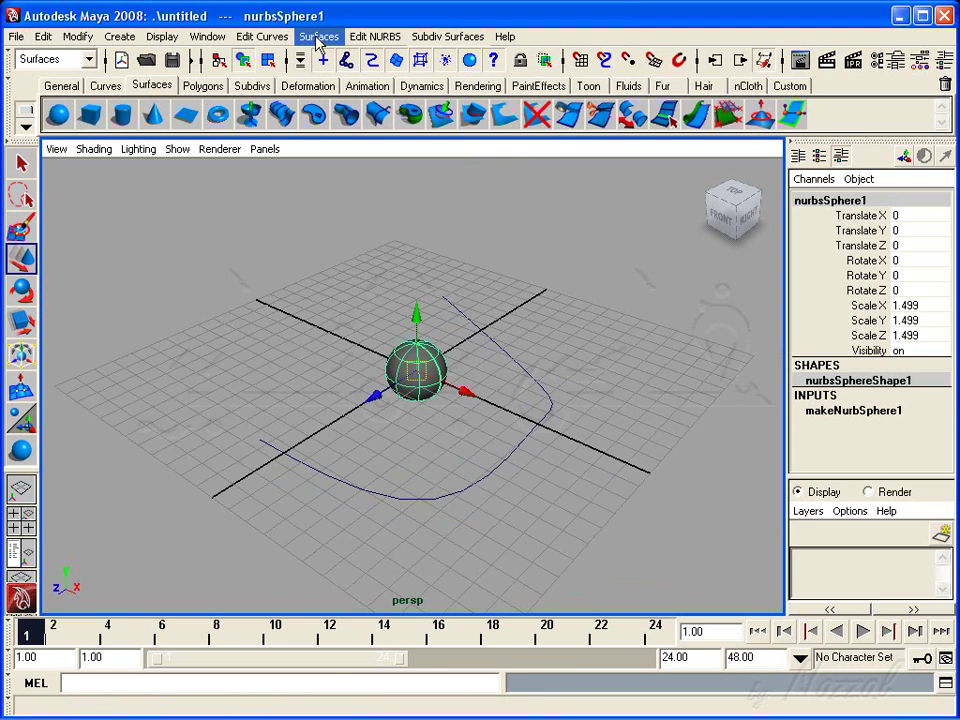
alt+drag(457, 446, 524, 488)
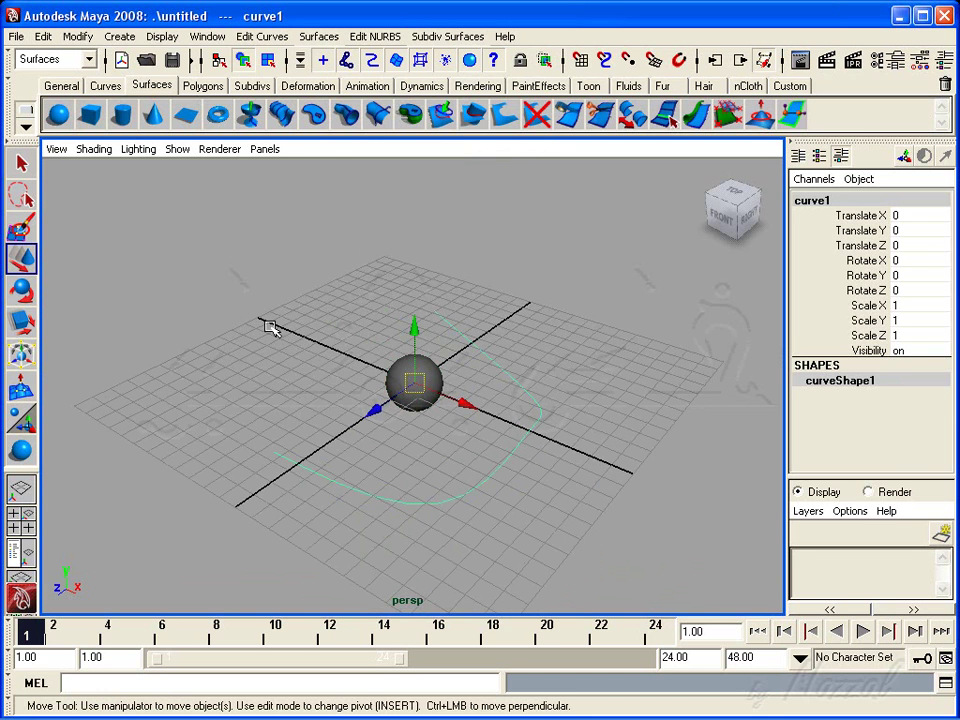
Step: Review the Surfaces menu, then marquee-select the sphere and curve together
click(320, 37)
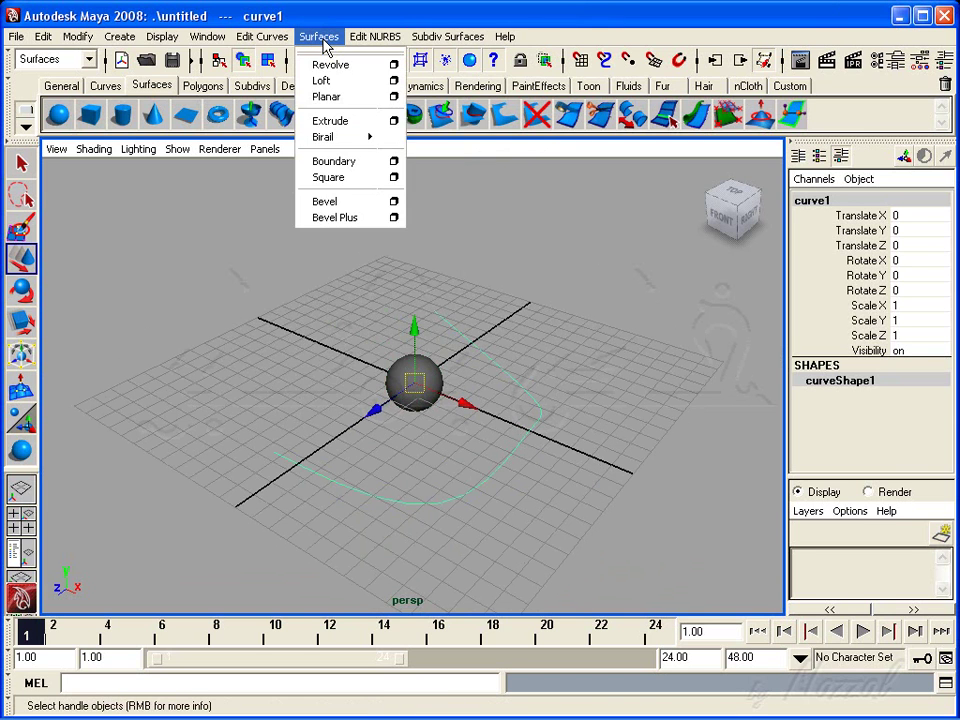
click(360, 167)
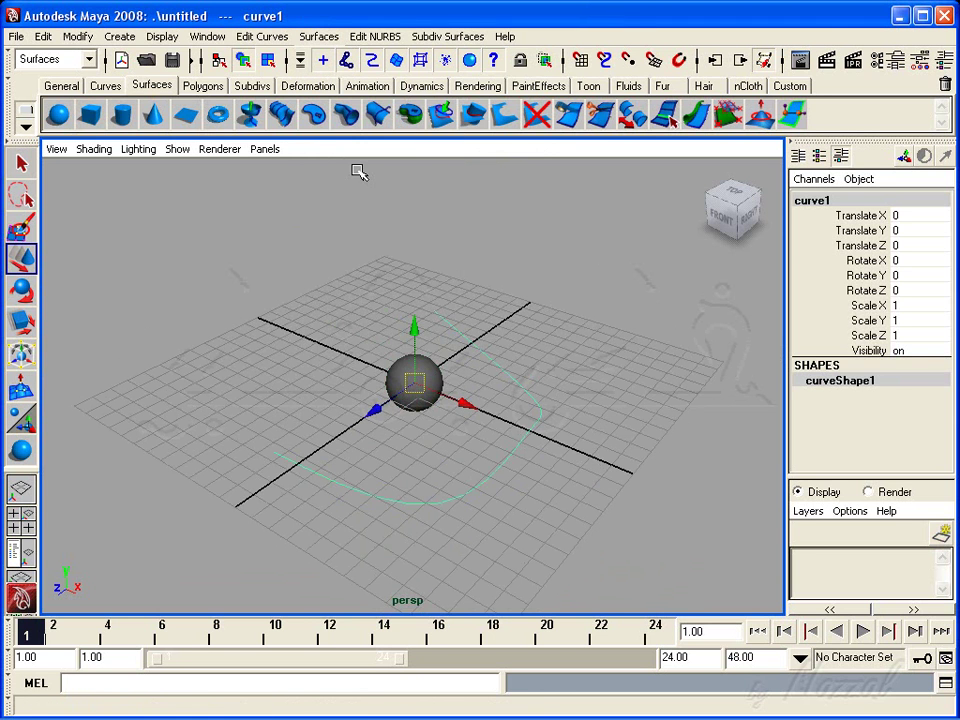
alt+drag(360, 167, 349, 368)
drag(290, 322, 580, 585)
Step: Delete the sphere and curve, then review the Surfaces menu over the empty grid
key(Delete)
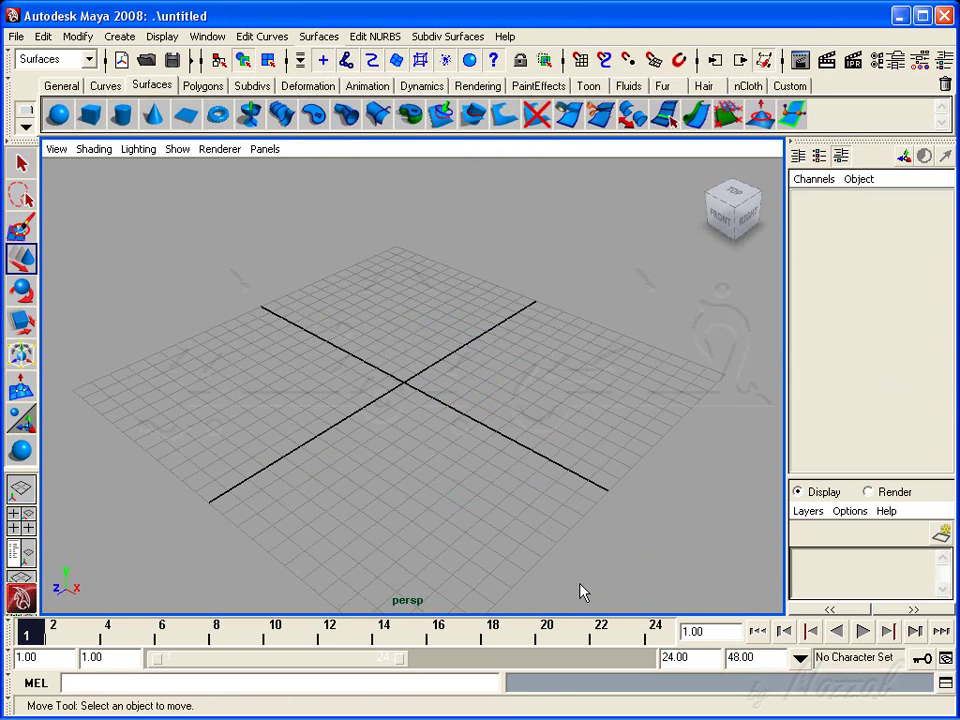
mouse_move(589, 497)
alt+middle_down()
mouse_move(605, 487)
mouse_move(523, 461)
mouse_move(480, 462)
alt+middle_up()
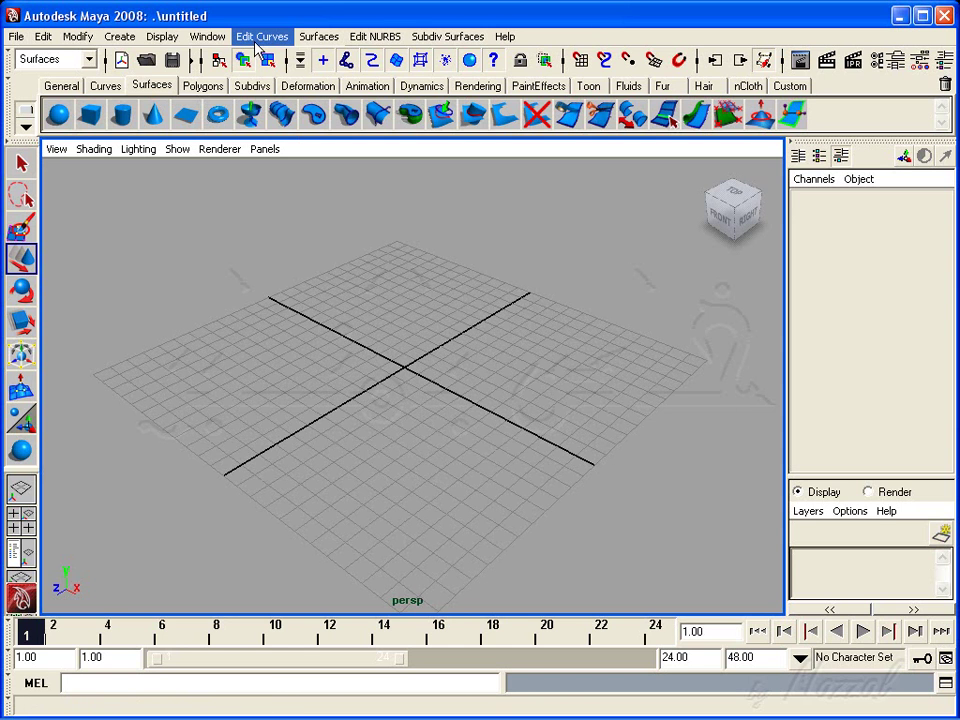
click(316, 40)
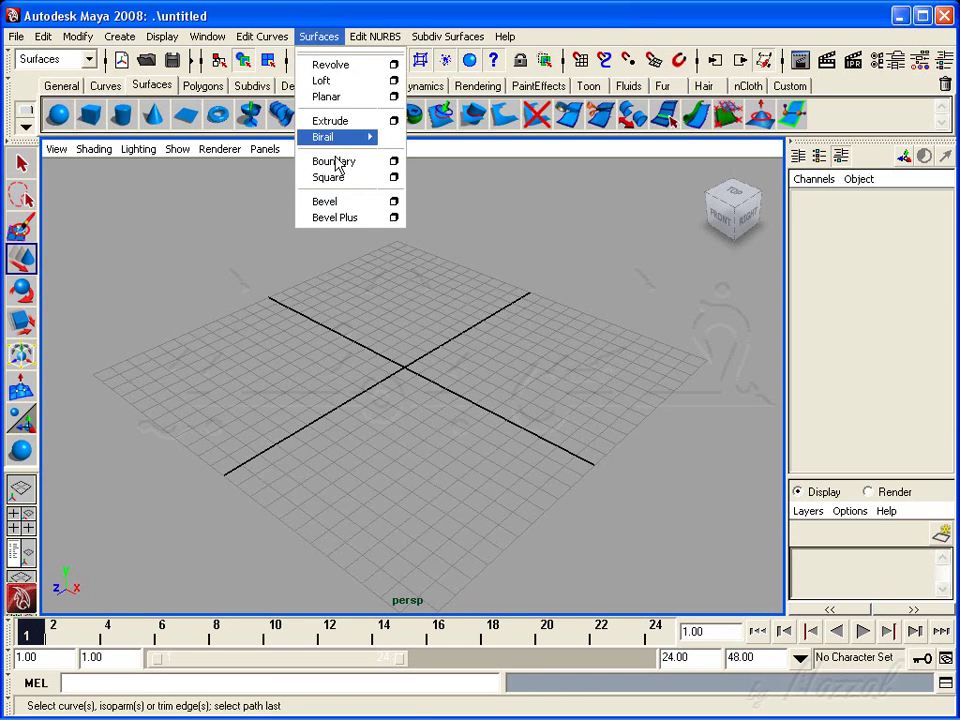
click(332, 36)
mouse_move(402, 313)
alt+mouse_down()
mouse_move(475, 338)
mouse_move(431, 336)
alt+mouse_up()
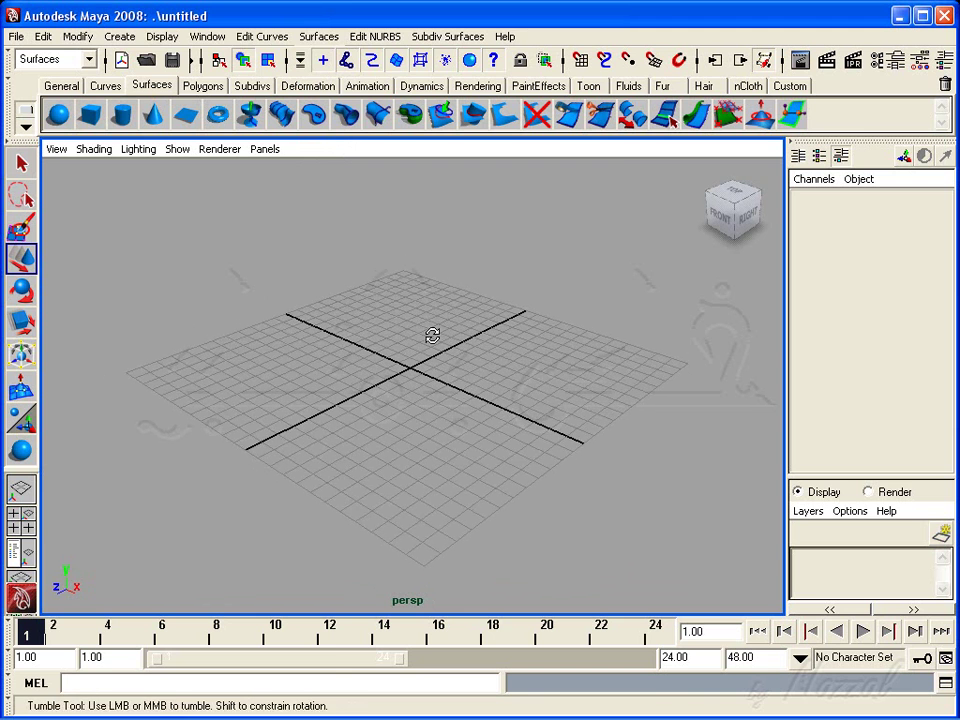
click(318, 36)
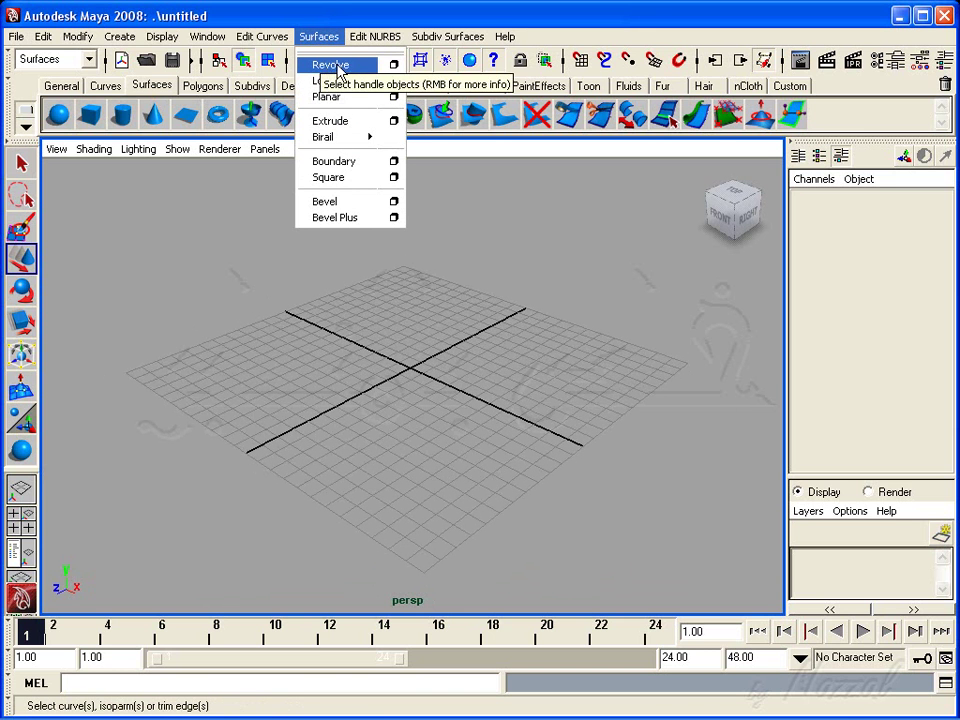
mouse_move(384, 349)
alt+right_down()
mouse_move(420, 360)
mouse_move(403, 375)
alt+right_up()
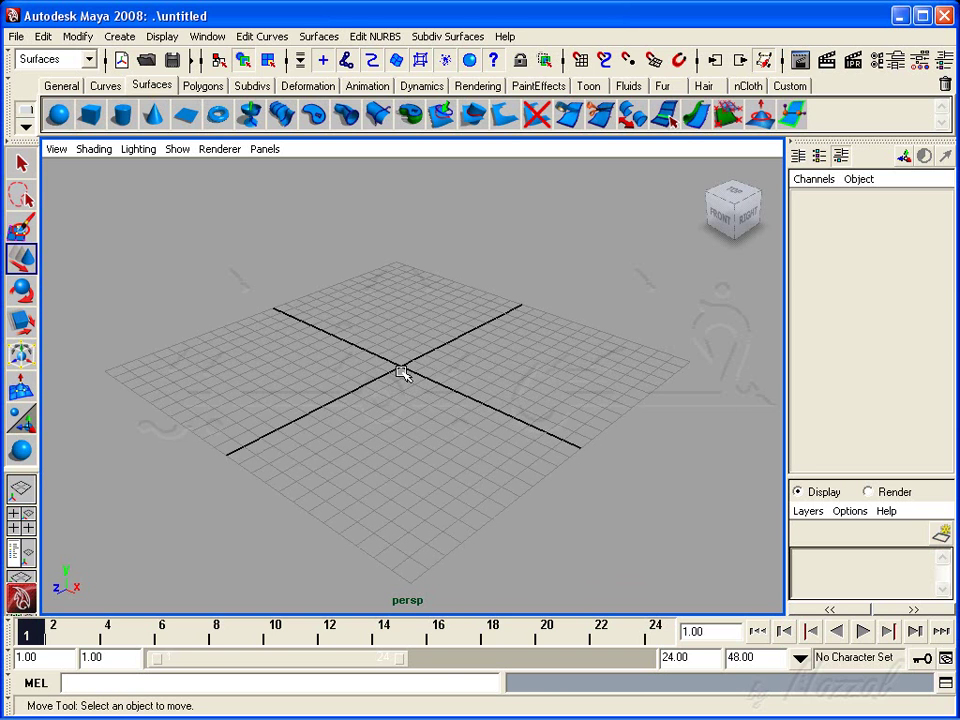
mouse_move(403, 373)
alt+mouse_down()
mouse_move(431, 390)
mouse_move(414, 388)
mouse_move(447, 397)
alt+mouse_up()
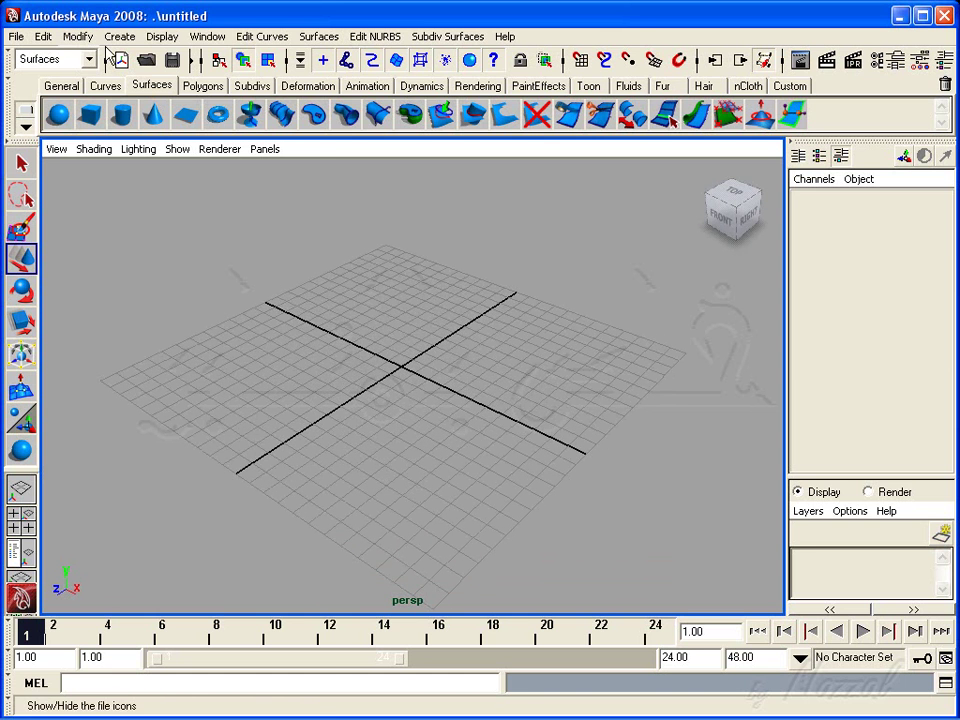
Step: Activate the CV Curve Tool from the Create menu
click(119, 36)
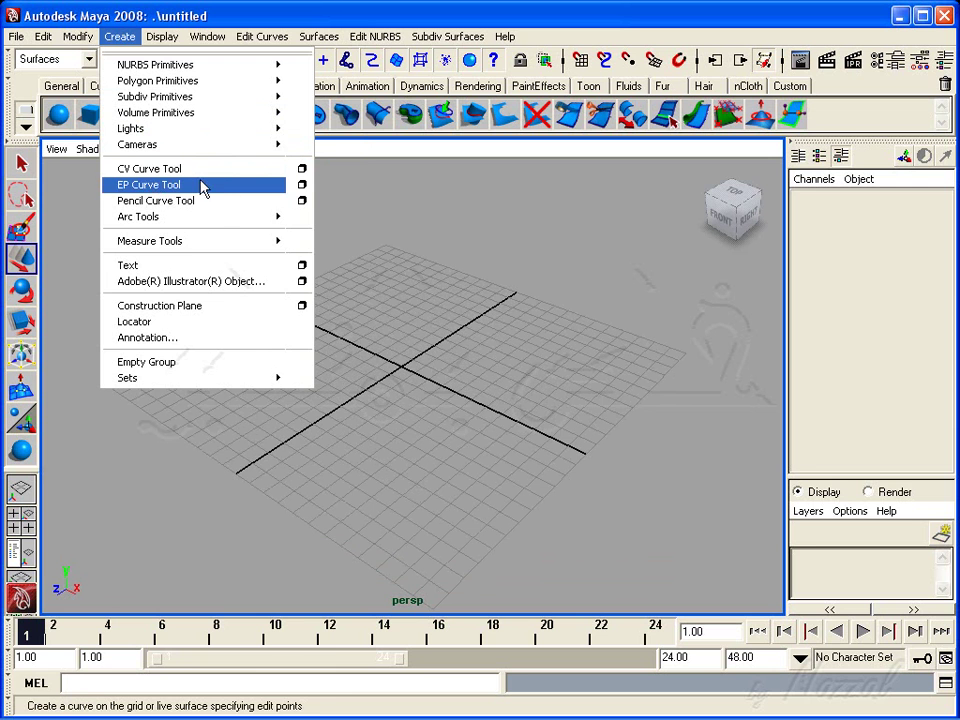
click(140, 185)
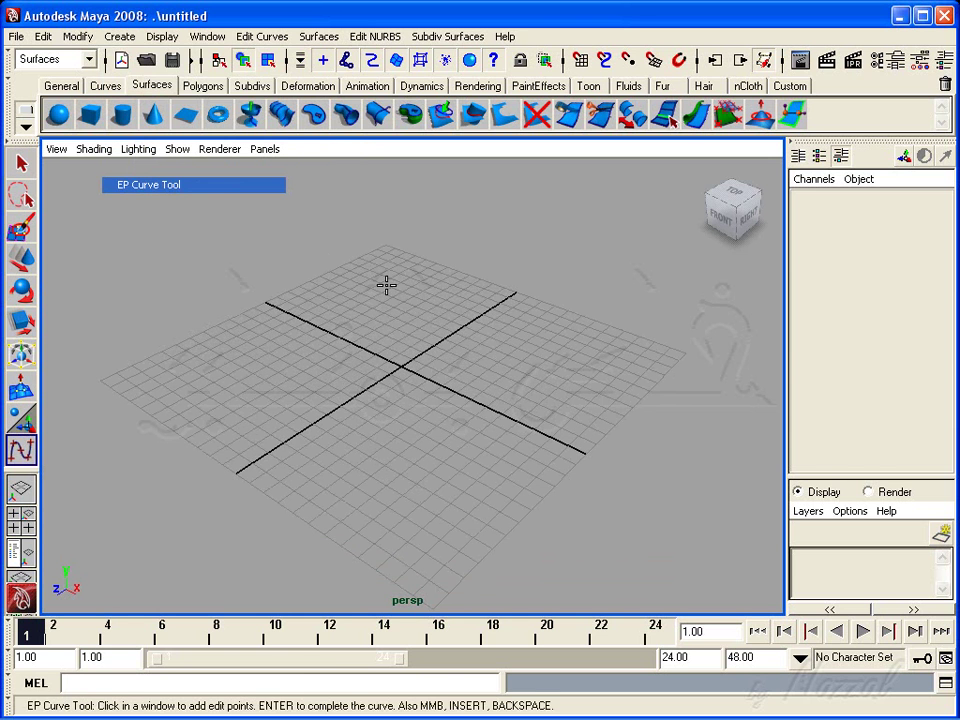
scroll(440, 305, up, 1)
scroll(462, 317, up, 1)
scroll(462, 317, down, 1)
click(118, 36)
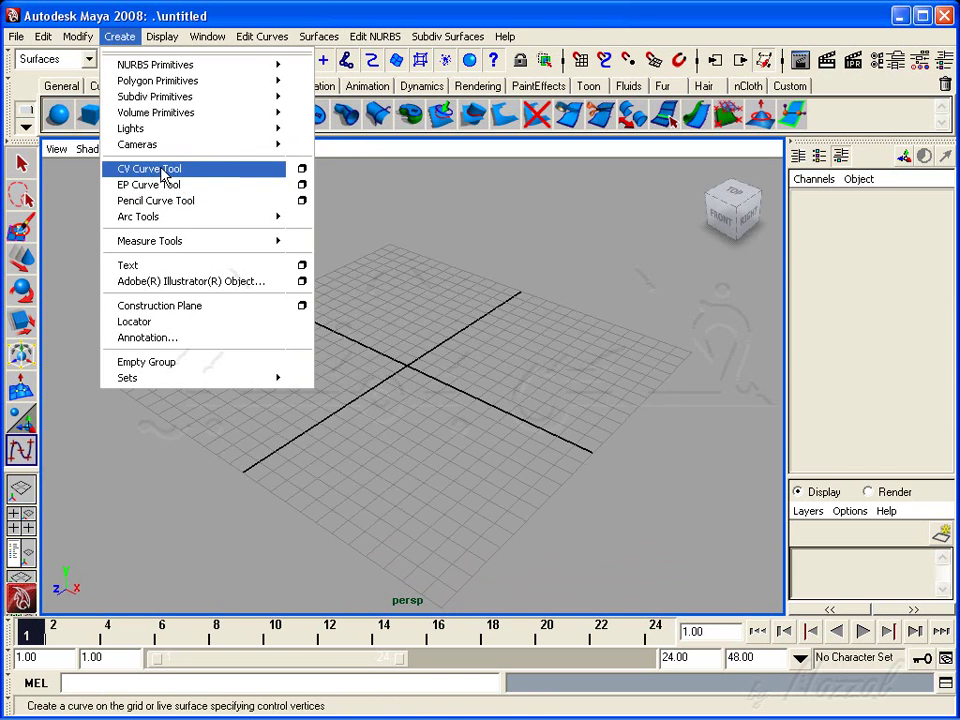
click(163, 169)
Step: Maximize the side view and frame the grid for drawing
key(space)
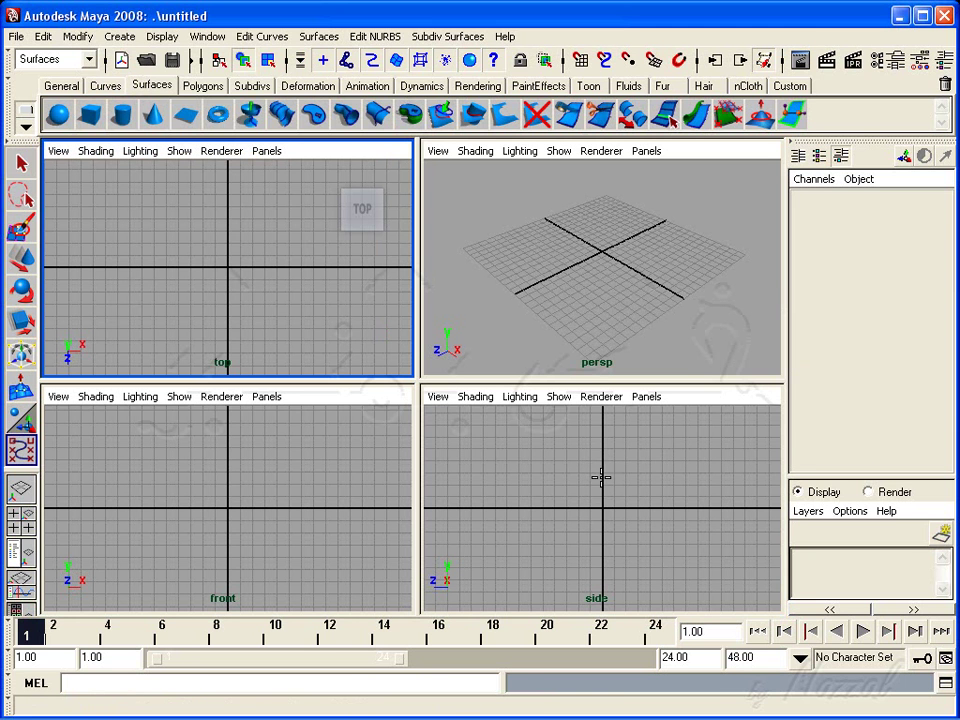
key(space)
key(space)
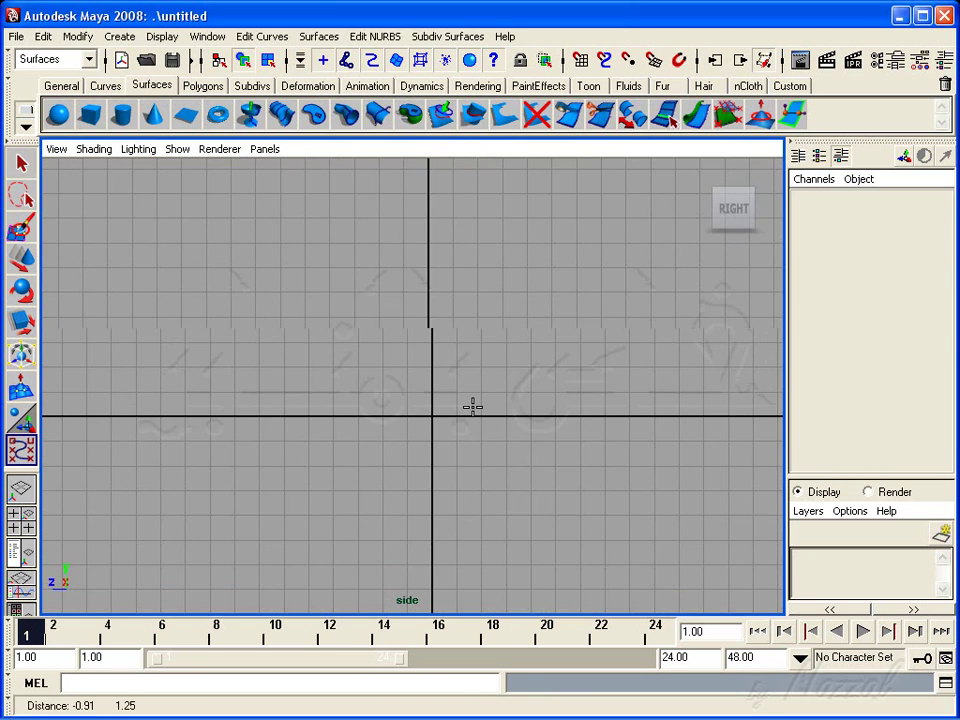
alt+right_drag(446, 394, 390, 414)
alt+middle_drag(390, 414, 426, 407)
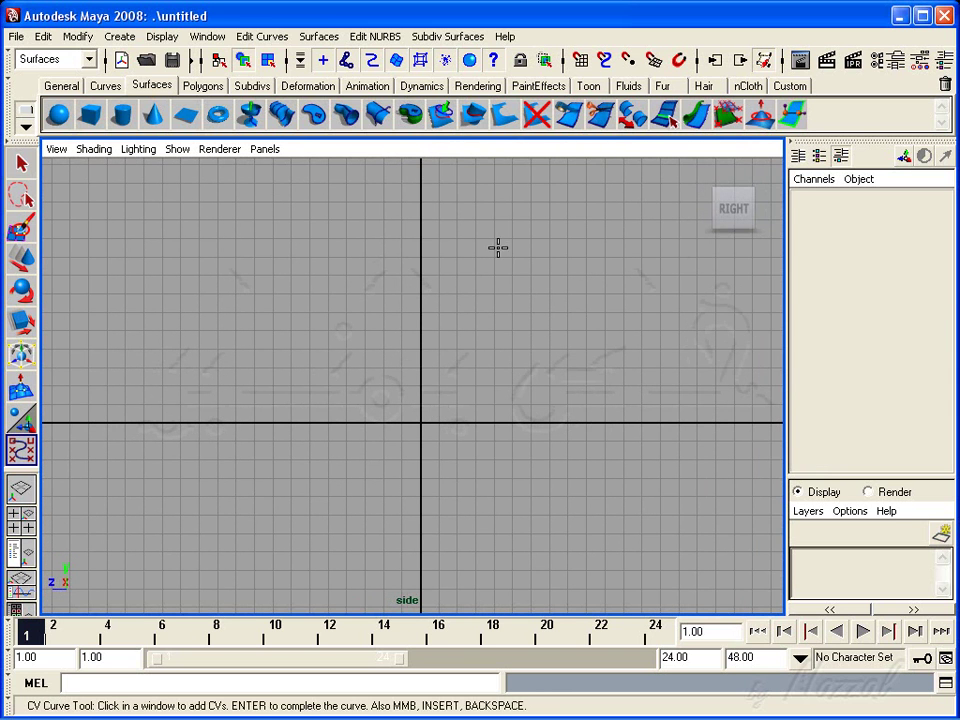
alt+right_drag(470, 360, 443, 384)
alt+middle_drag(443, 384, 465, 377)
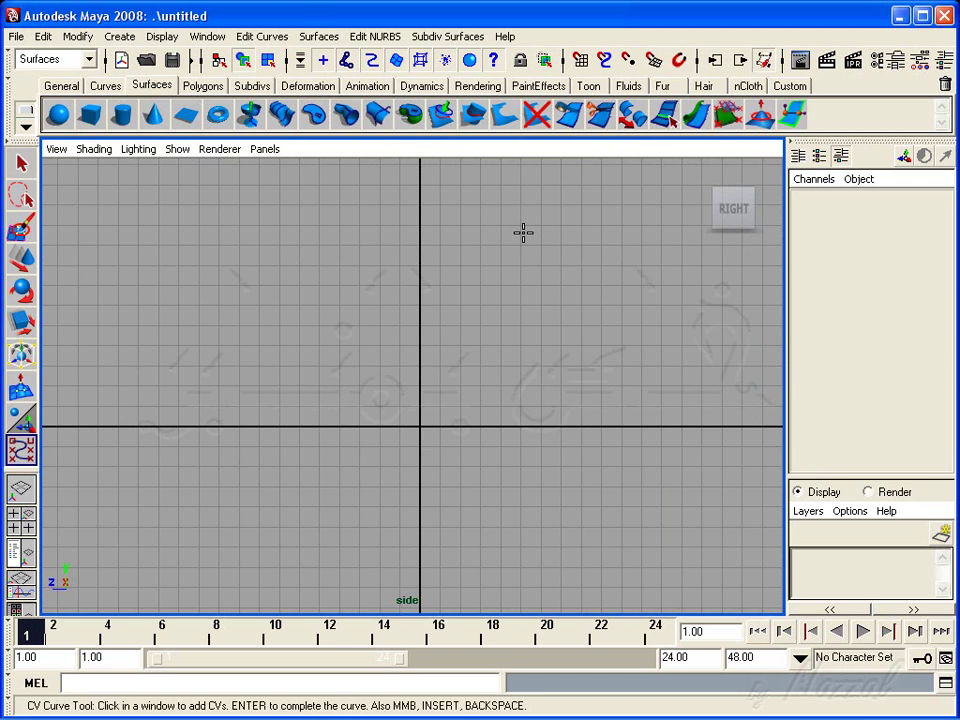
Step: Place CVs from the goblet's rim down the bowl wall and straight down the stem
click(520, 226)
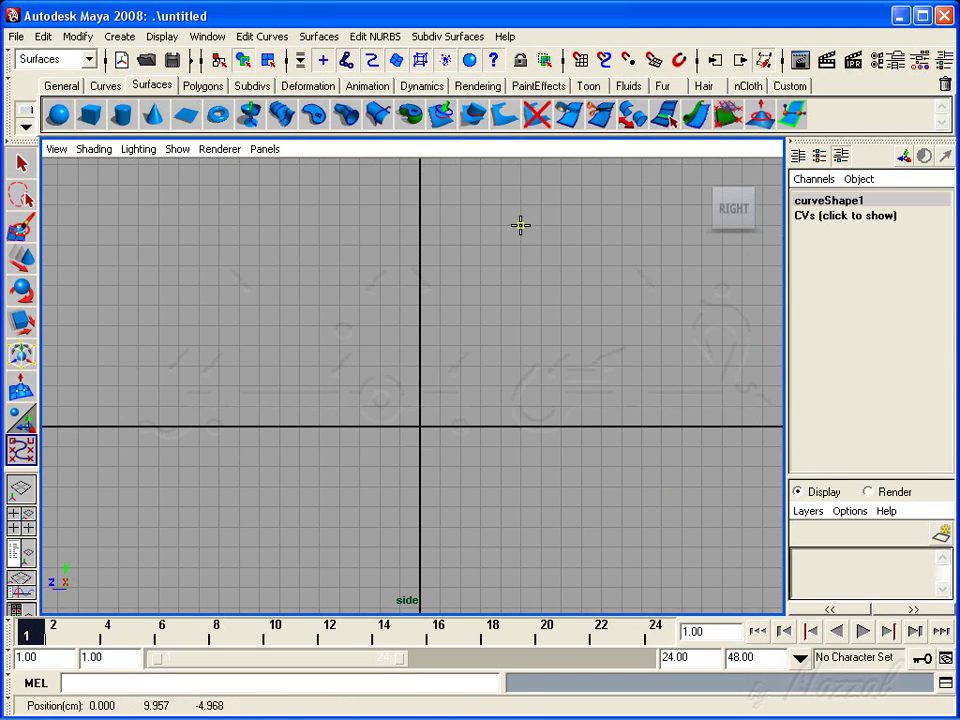
click(523, 252)
click(517, 277)
click(506, 298)
click(494, 319)
click(482, 340)
click(467, 360)
click(448, 383)
click(440, 399)
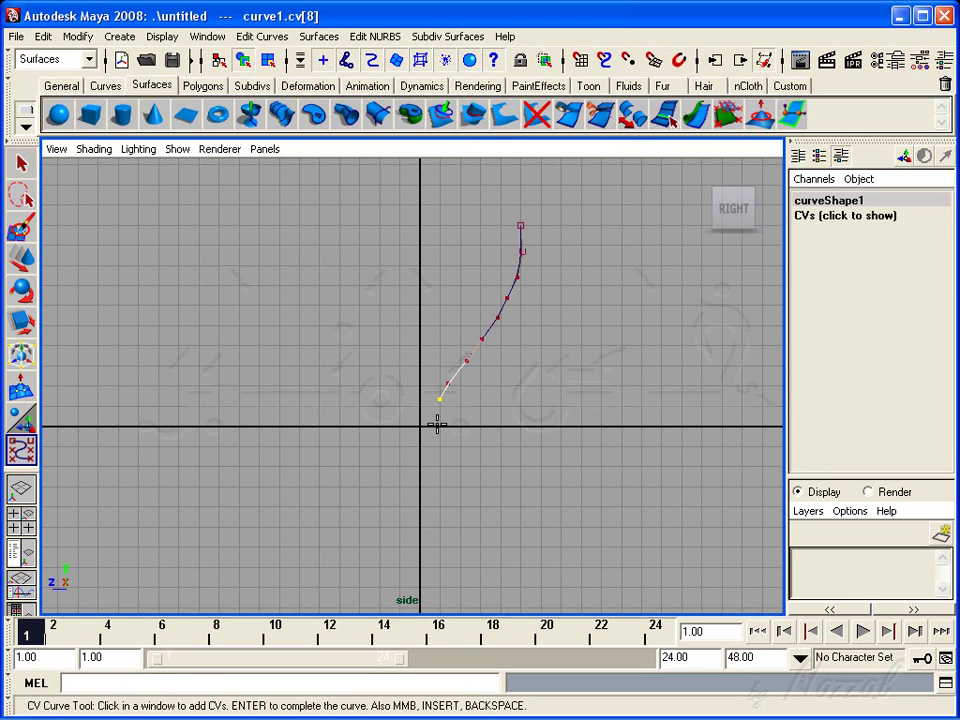
click(437, 427)
click(436, 442)
click(437, 463)
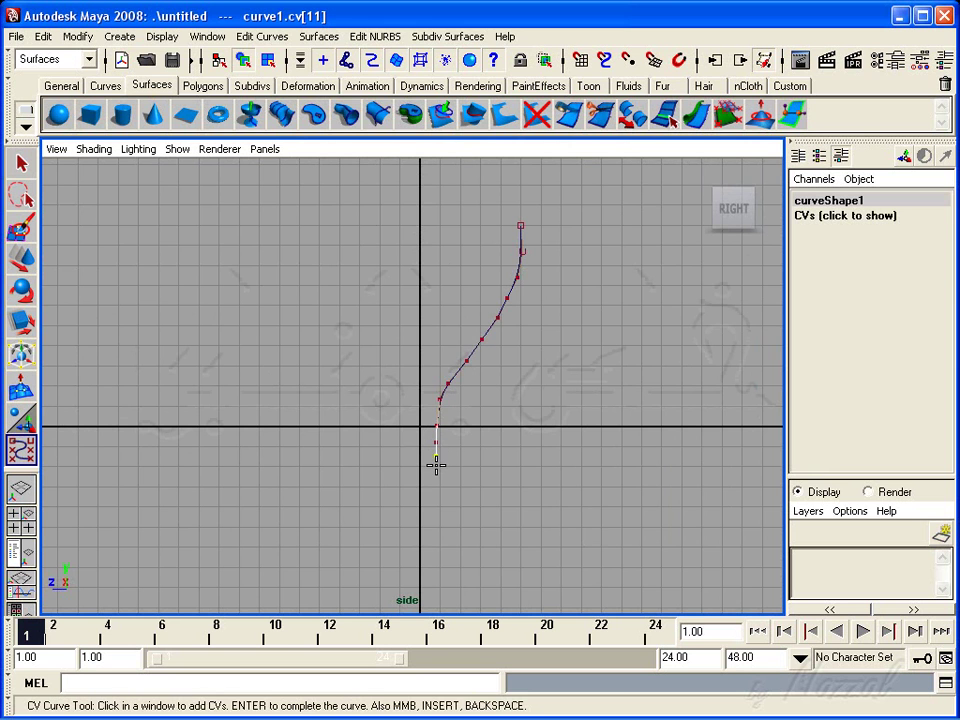
click(437, 465)
Step: Extend the profile outward into the foot, hooking back to end at the central axis
alt+middle_drag(437, 465, 454, 388)
alt+right_drag(454, 388, 645, 456)
alt+middle_drag(540, 454, 449, 444)
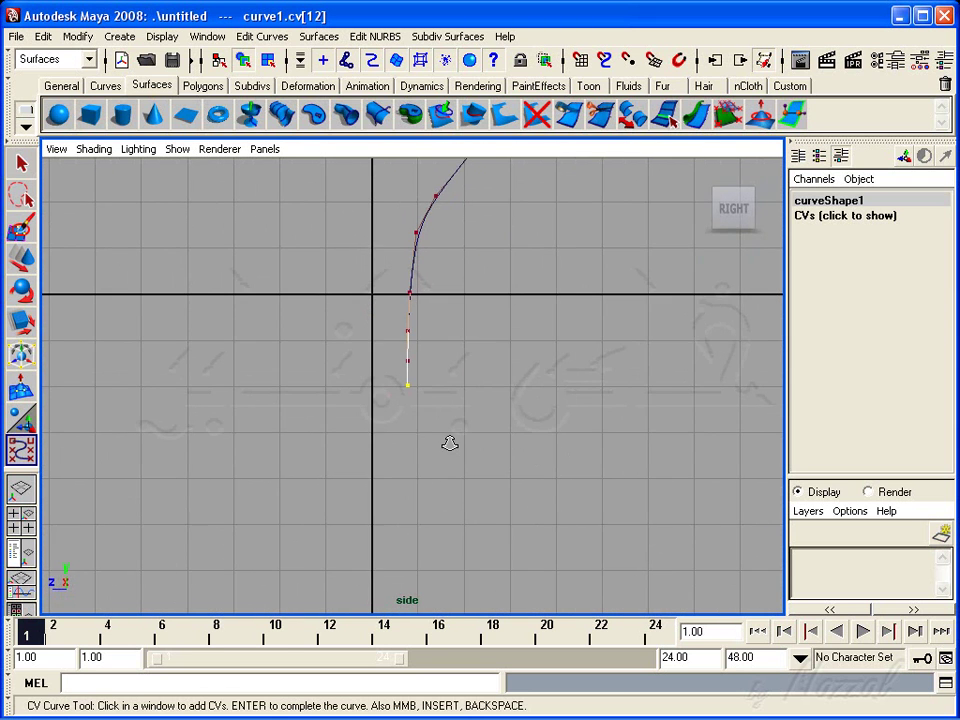
click(430, 401)
click(479, 413)
click(521, 413)
click(557, 420)
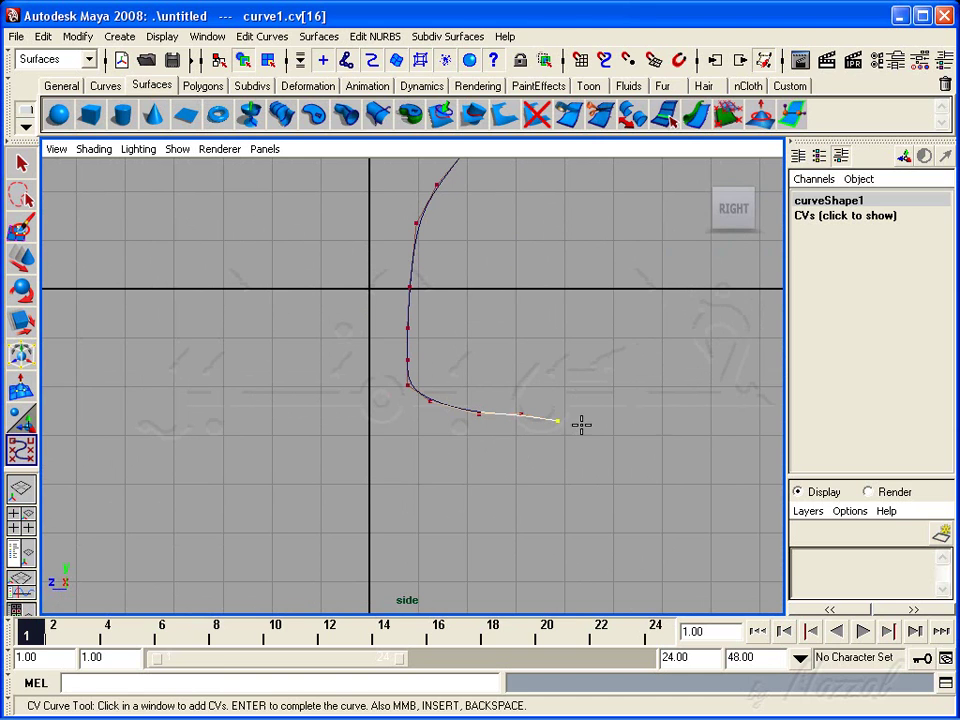
click(570, 435)
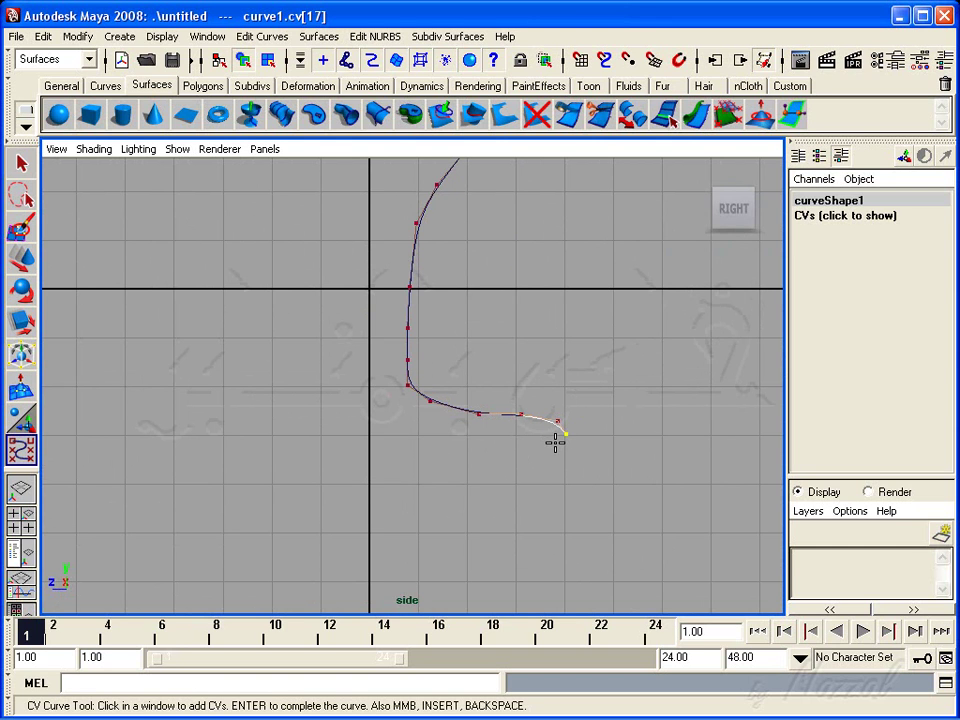
click(554, 438)
click(496, 437)
click(442, 437)
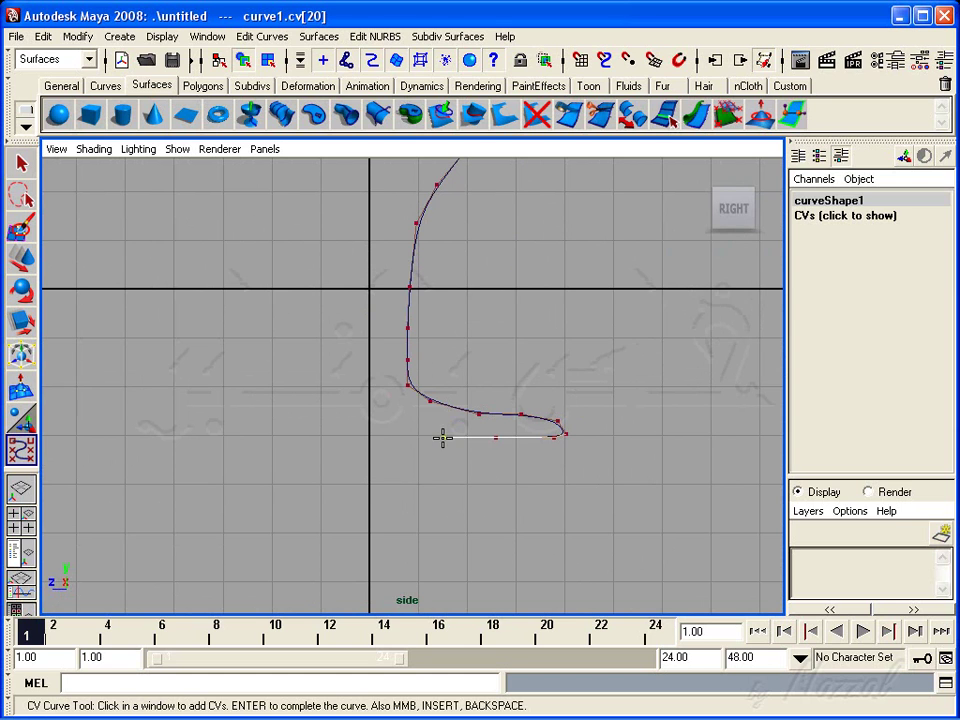
click(364, 436)
Step: Zoom out and inspect the whole goblet profile curve
mouse_move(414, 467)
alt+right_down()
mouse_move(372, 430)
mouse_move(450, 454)
alt+right_up()
scroll(388, 396, up, 3)
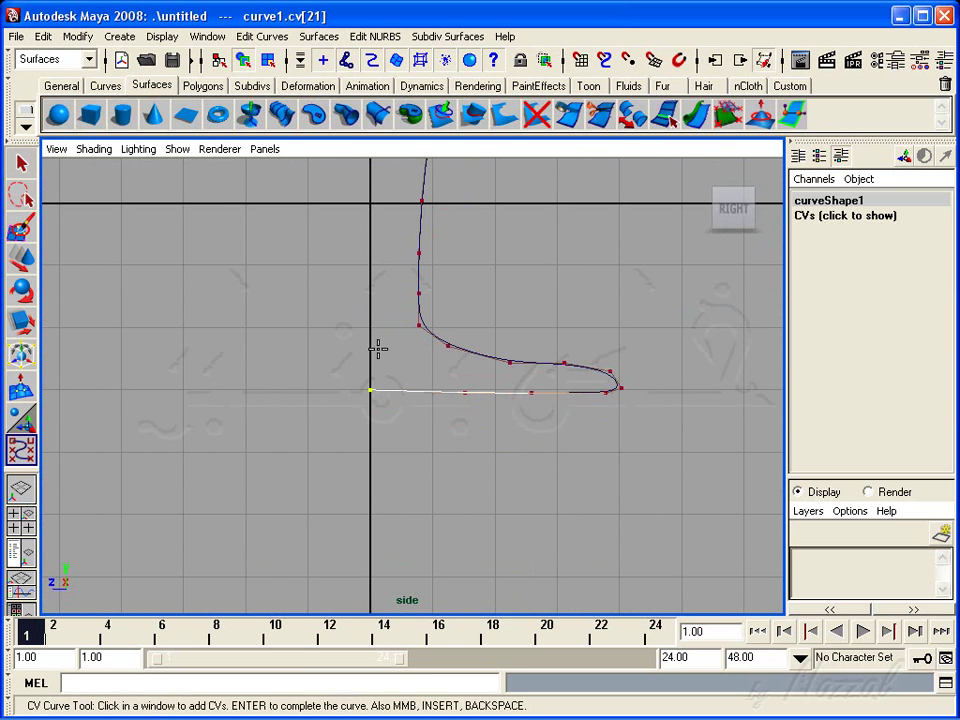
alt+right_drag(370, 426, 525, 431)
alt+middle_drag(525, 431, 540, 448)
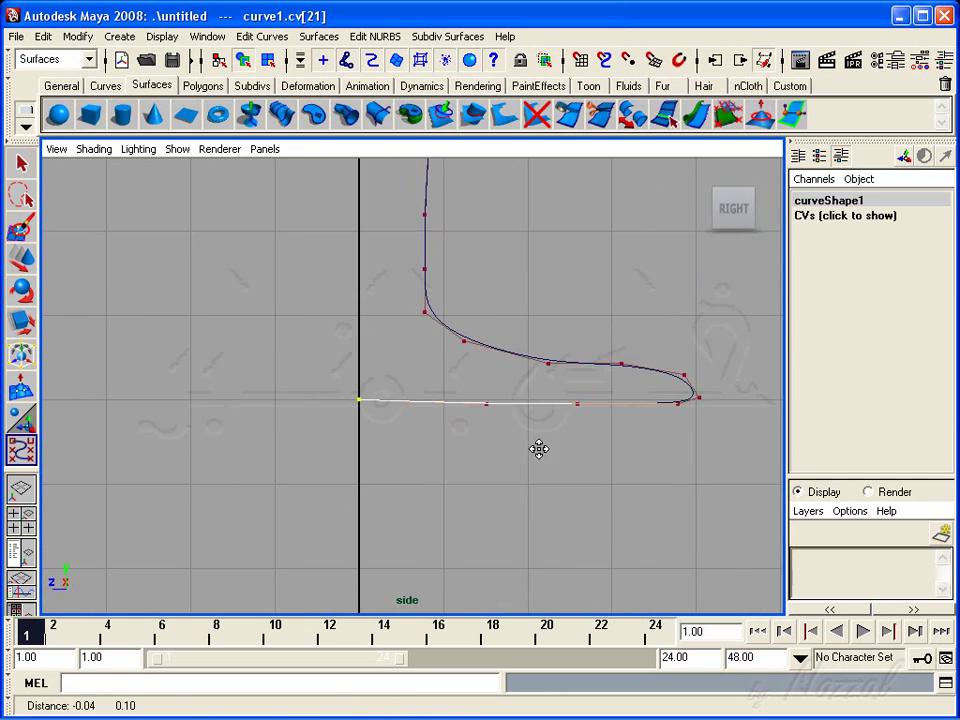
alt+right_drag(540, 448, 401, 418)
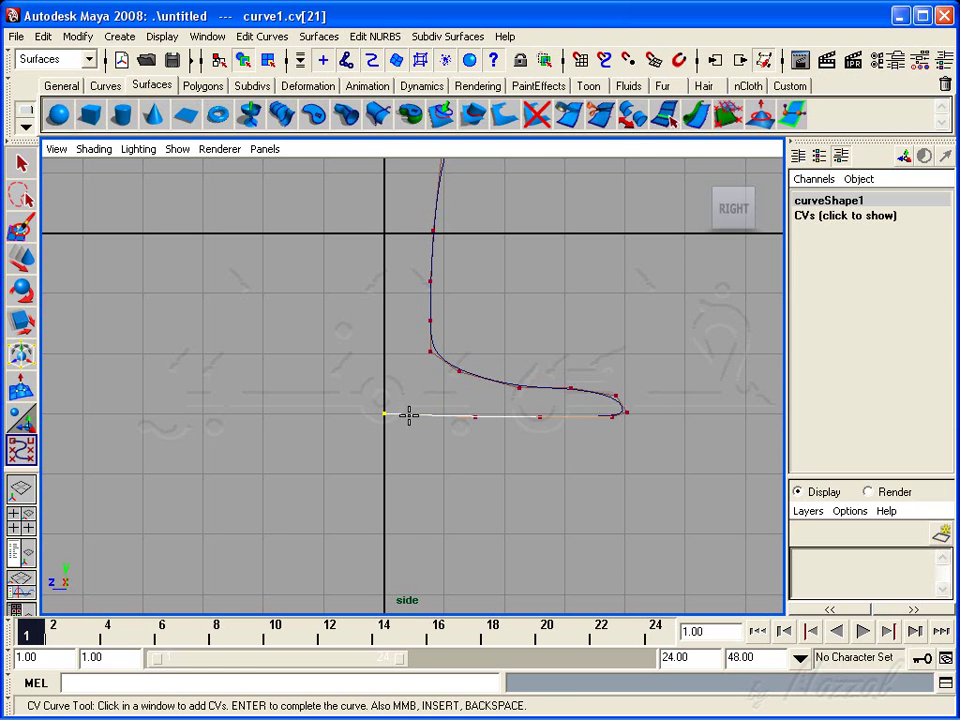
alt+right_drag(384, 414, 61, 430)
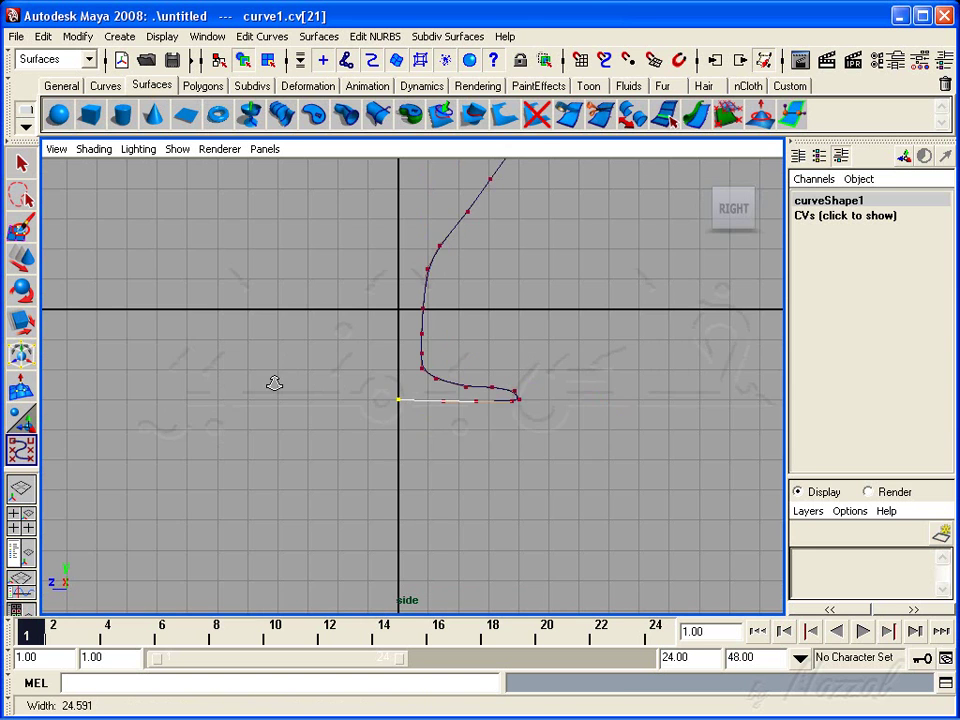
Step: With the Move tool, show curve1's control vertices and zoom in on its tip
key(w)
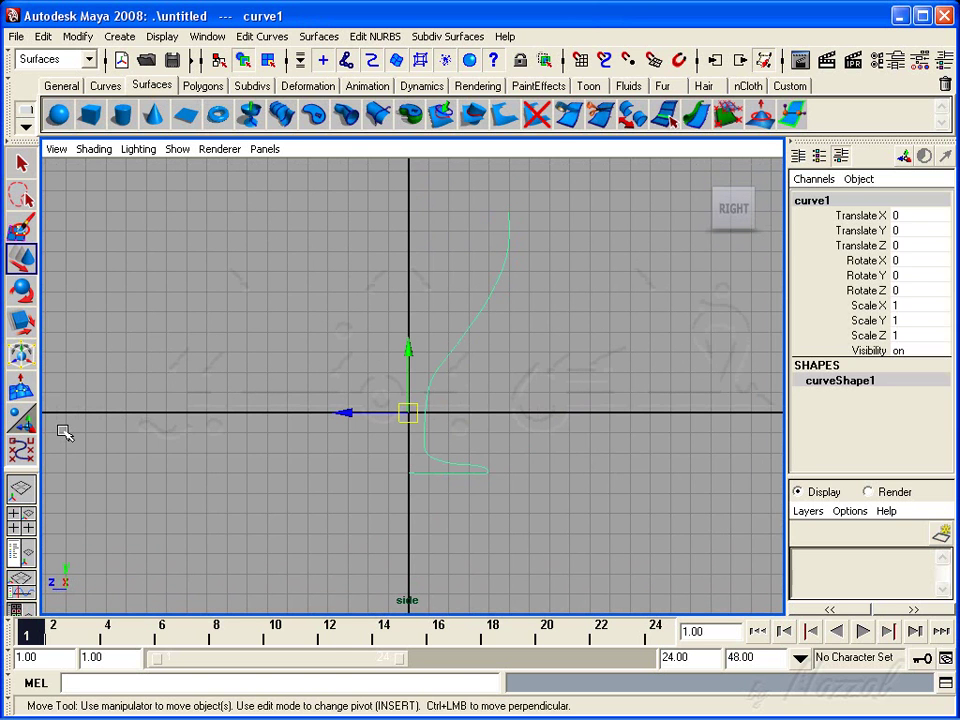
mouse_move(306, 418)
alt+middle_down()
mouse_move(401, 422)
mouse_move(512, 467)
alt+middle_up()
scroll(392, 414, up, 3)
mouse_move(512, 467)
alt+right_down()
mouse_move(407, 444)
mouse_move(538, 452)
alt+right_up()
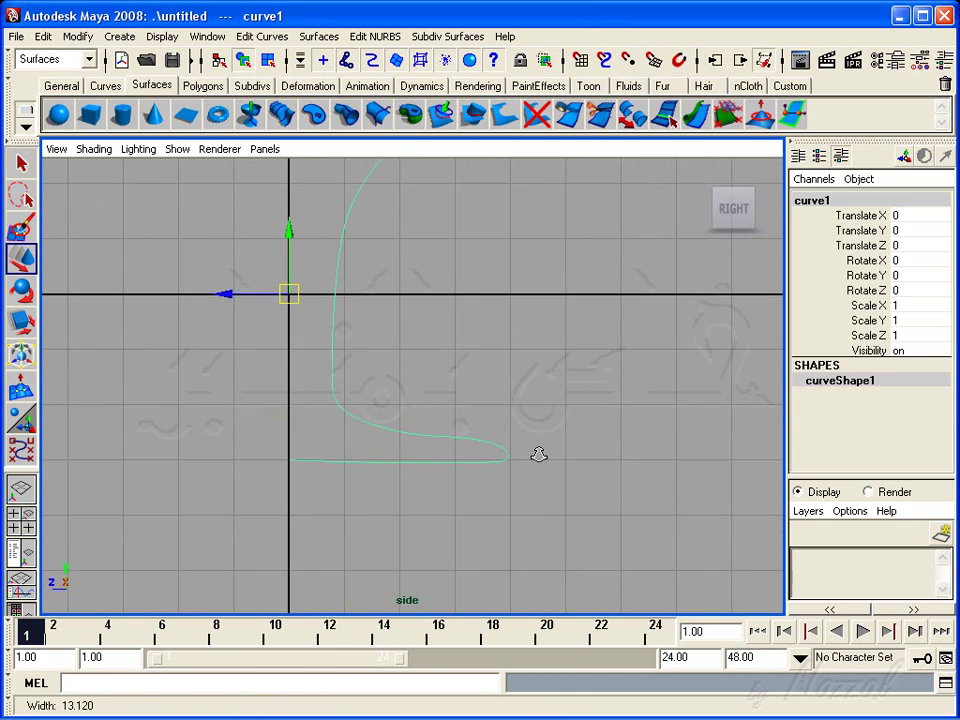
click(268, 59)
mouse_move(379, 495)
alt+right_down()
mouse_move(574, 518)
mouse_move(493, 392)
alt+right_up()
Step: Lower the tip CV and adjust the next two CVs' heights to reshape the bend
click(462, 412)
drag(463, 358, 465, 370)
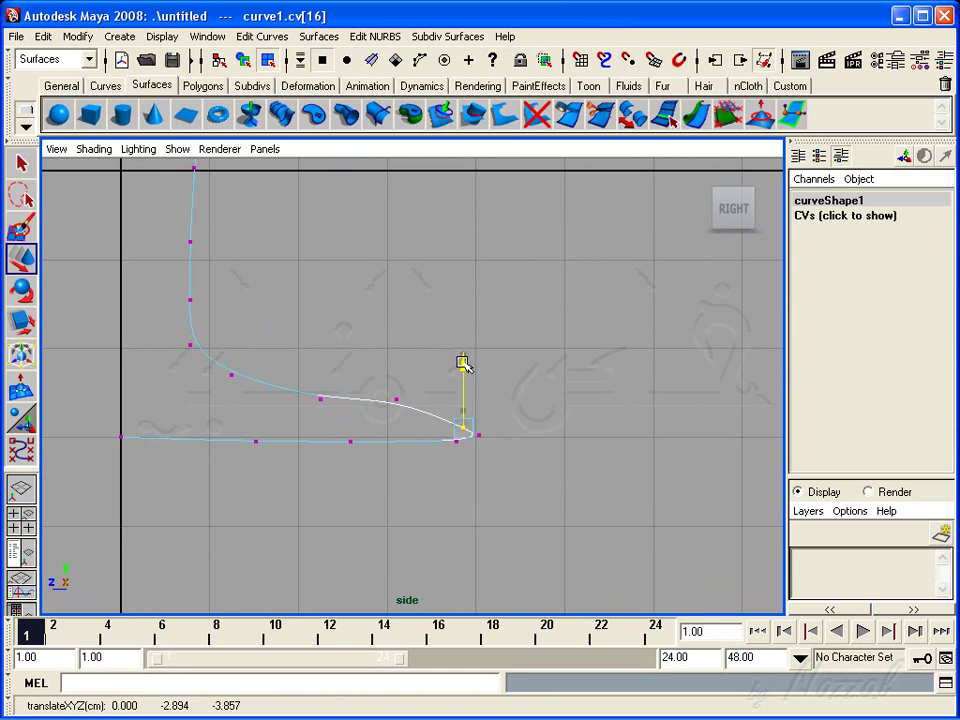
click(396, 399)
drag(399, 331, 401, 354)
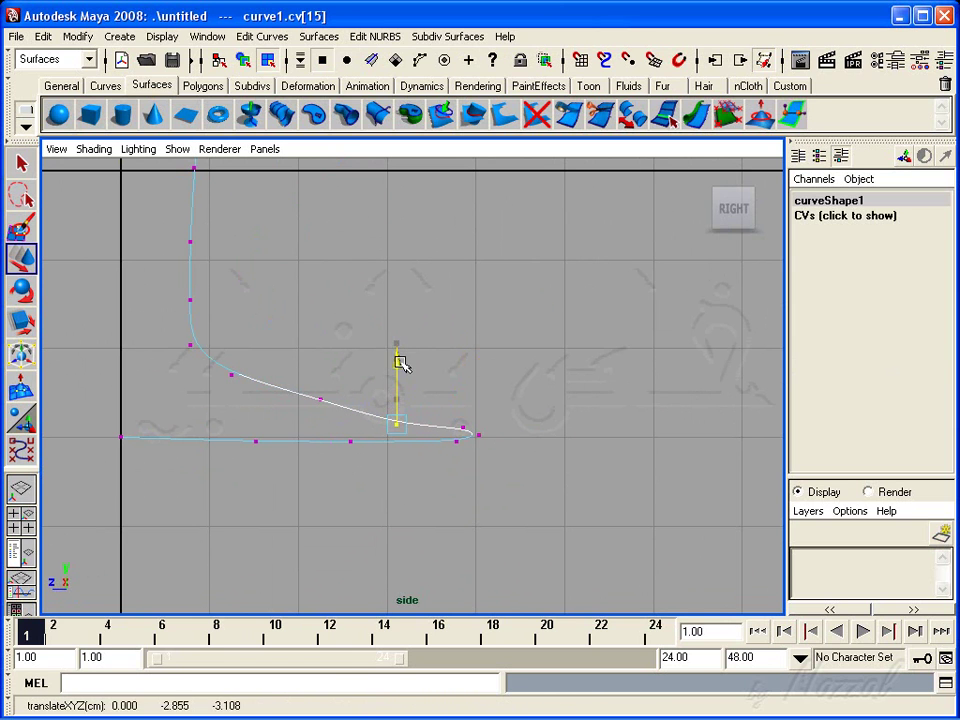
click(318, 402)
drag(322, 352, 326, 339)
click(464, 428)
drag(465, 388, 480, 383)
Step: Lower the curve's end CVs along Y and return to a full perspective view
click(479, 436)
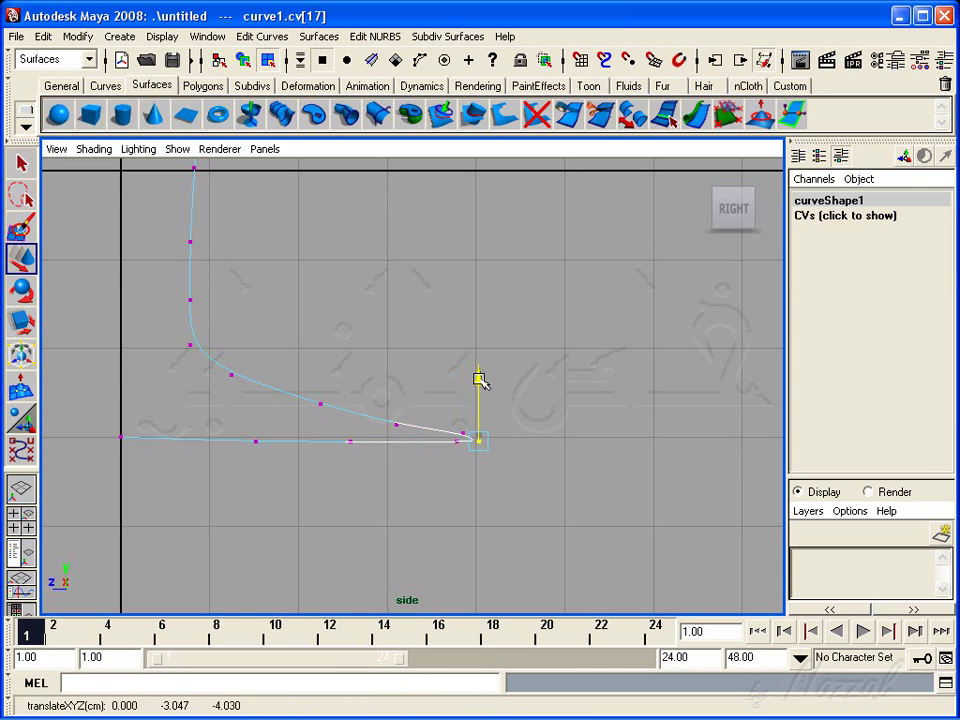
click(466, 420)
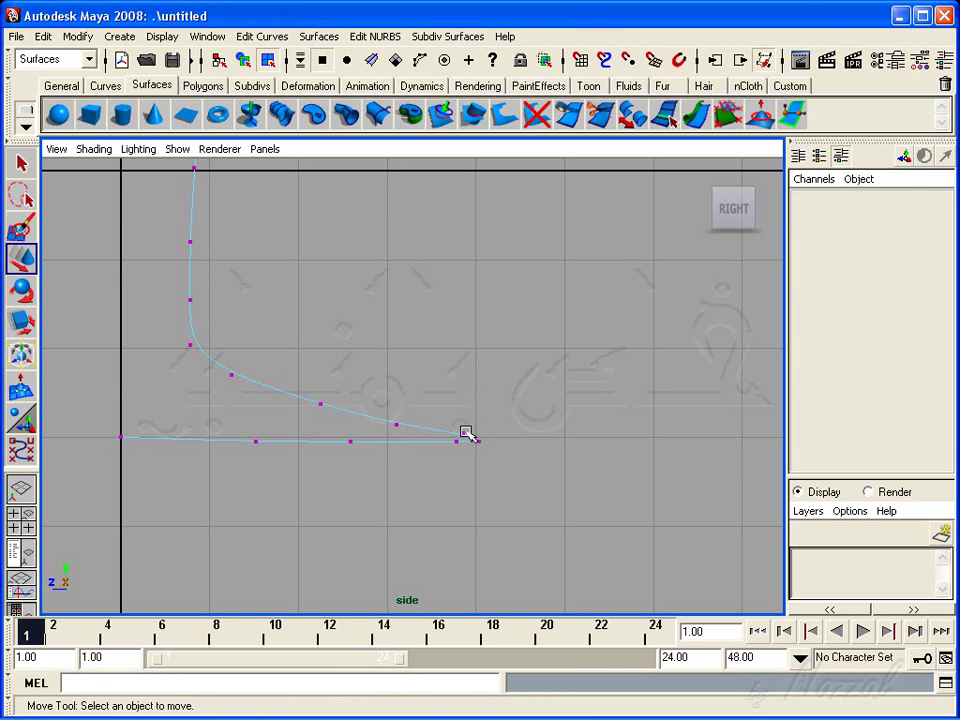
click(466, 433)
click(465, 377)
mouse_move(354, 461)
alt+right_down()
mouse_move(161, 461)
mouse_move(398, 455)
mouse_move(332, 478)
alt+right_up()
key(space)
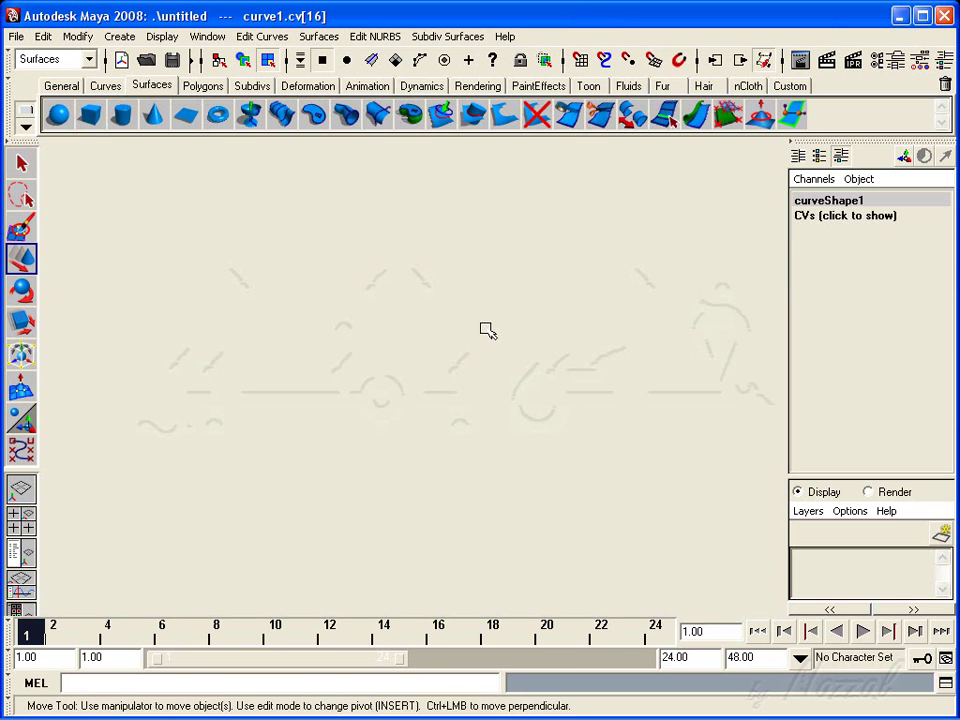
key(space)
Step: Select curve1 as an object and orbit the perspective view around it
mouse_move(574, 371)
alt+mouse_down()
mouse_move(403, 354)
mouse_move(509, 371)
mouse_move(489, 349)
mouse_move(540, 350)
alt+mouse_up()
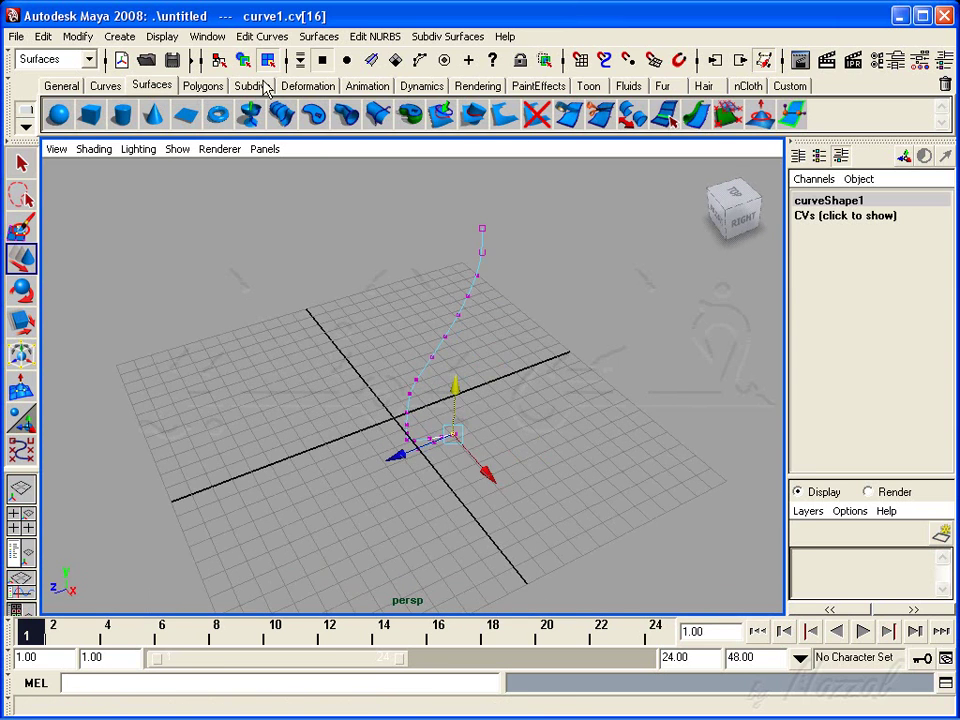
click(243, 59)
mouse_move(515, 473)
alt+mouse_down()
mouse_move(414, 422)
mouse_move(497, 426)
mouse_move(525, 401)
alt+mouse_up()
alt+right_drag(525, 401, 517, 455)
mouse_move(517, 455)
alt+mouse_down()
mouse_move(448, 443)
mouse_move(443, 452)
mouse_move(467, 443)
mouse_move(519, 463)
alt+mouse_up()
alt+right_drag(519, 463, 504, 465)
alt+drag(504, 465, 449, 290)
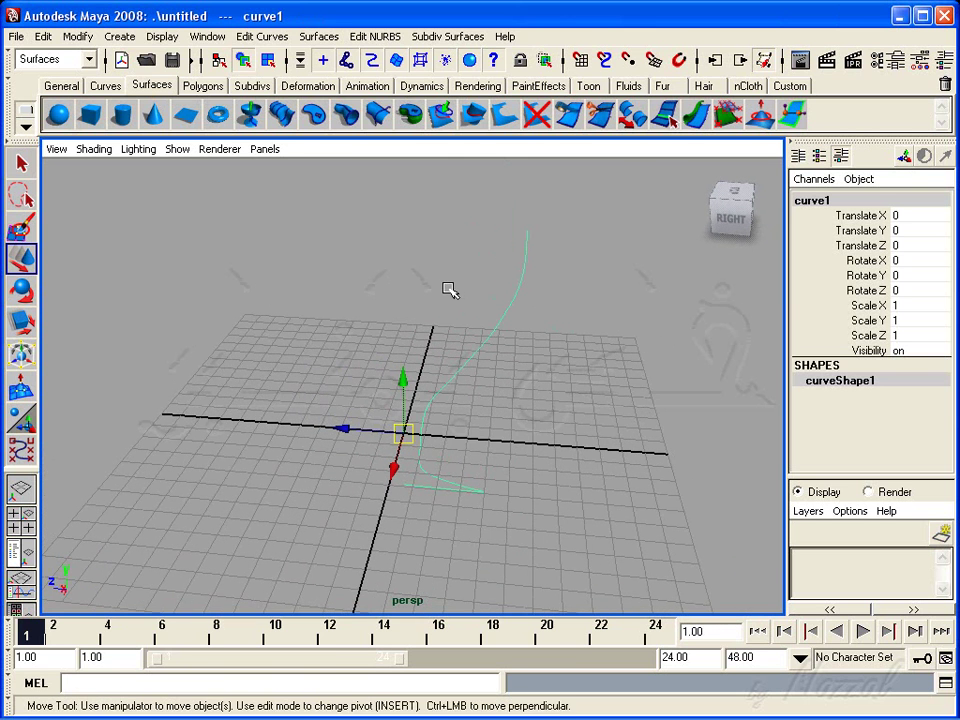
Step: Open Revolve Options for a 360° Y-axis sweep with 8 segments, docked aside
click(318, 36)
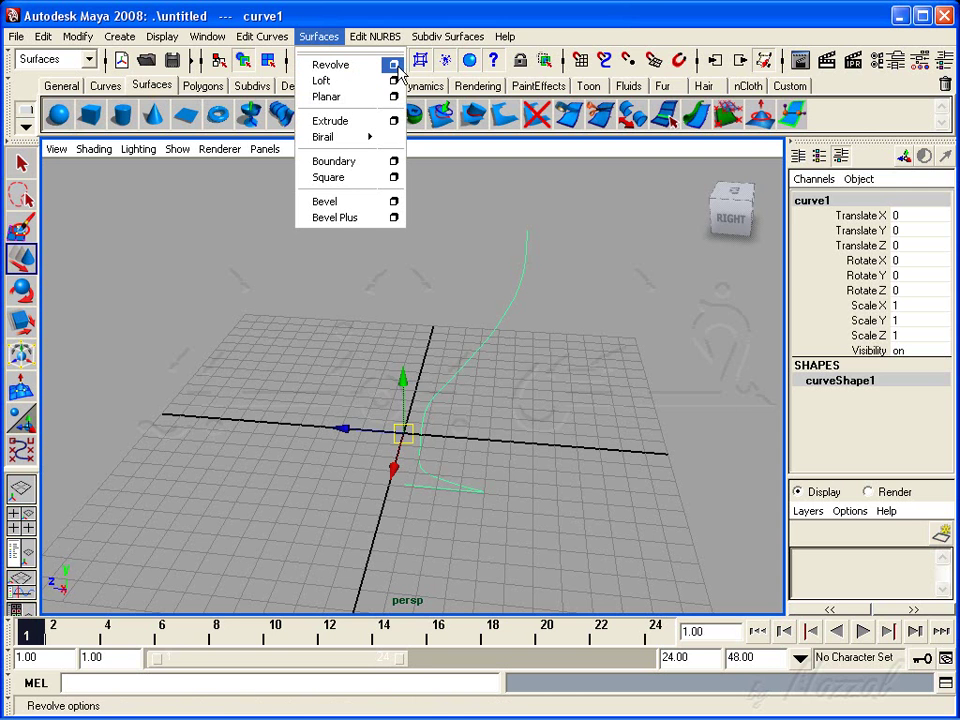
click(394, 65)
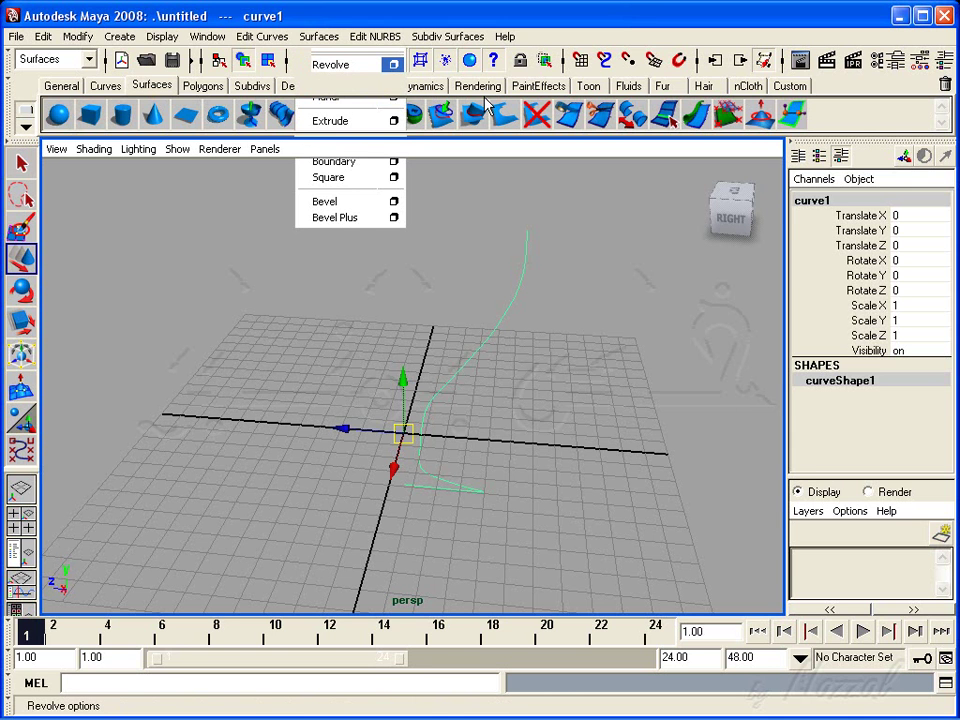
drag(514, 263, 720, 29)
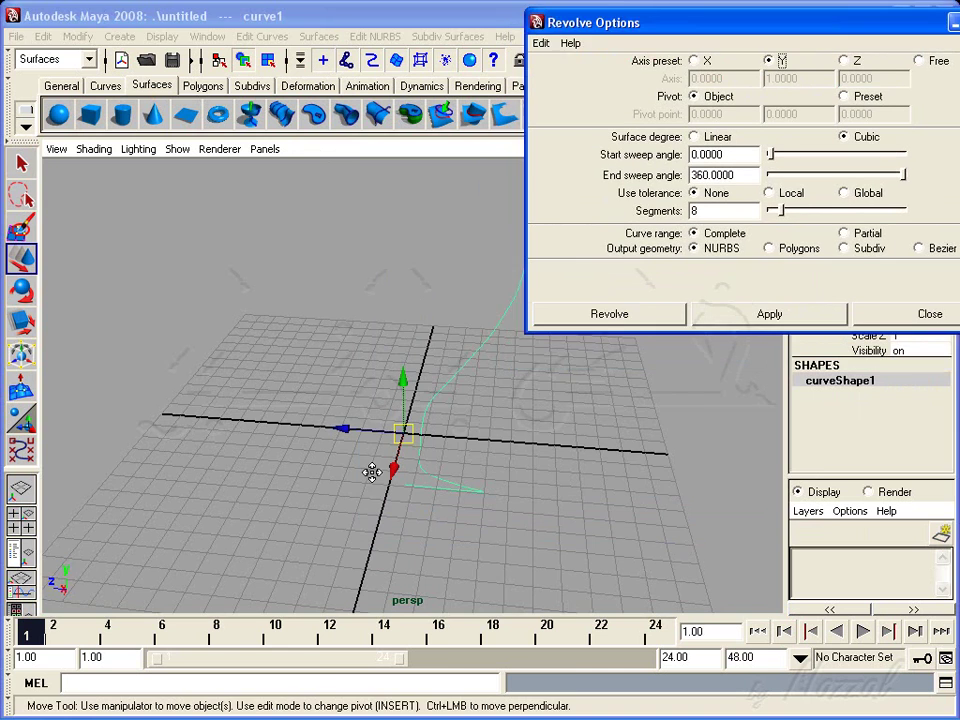
mouse_move(403, 432)
alt+mouse_down()
mouse_move(371, 431)
mouse_move(399, 420)
mouse_move(377, 414)
alt+mouse_up()
drag(700, 29, 626, 22)
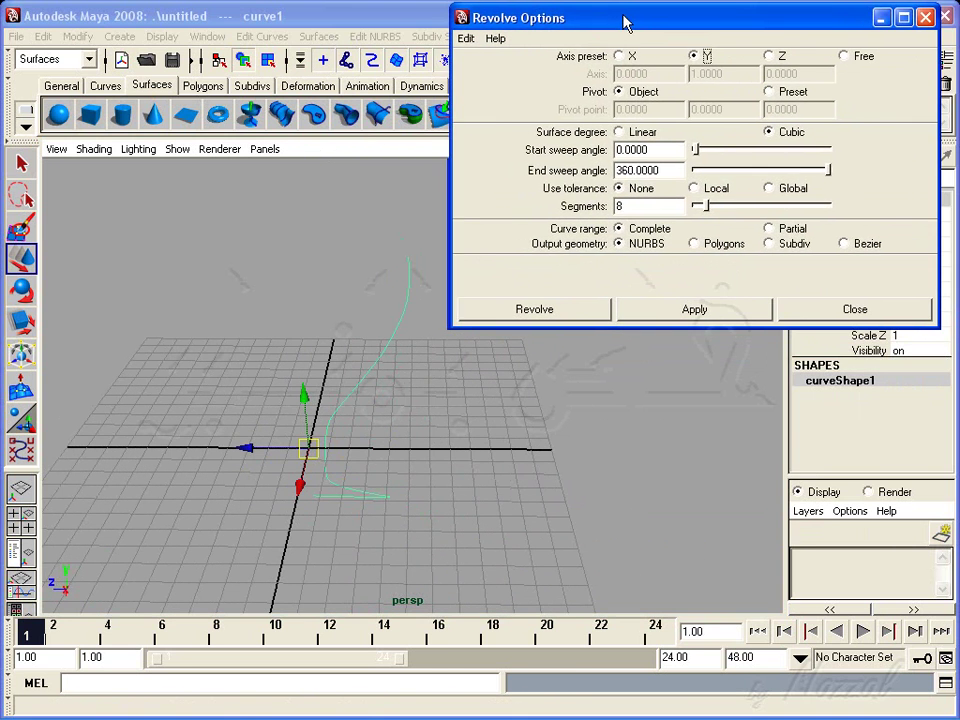
mouse_move(426, 441)
alt+mouse_down()
mouse_move(375, 468)
mouse_move(375, 452)
alt+mouse_up()
mouse_move(300, 439)
alt+mouse_down()
mouse_move(300, 465)
mouse_move(333, 402)
alt+mouse_up()
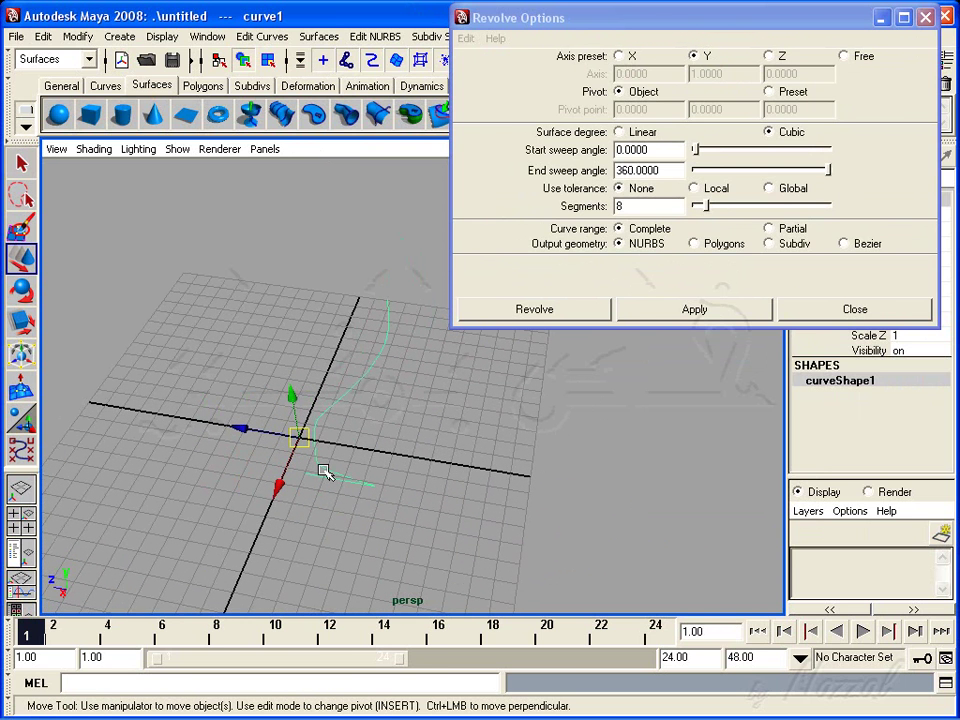
mouse_move(354, 388)
alt+mouse_down()
mouse_move(306, 471)
mouse_move(350, 380)
mouse_move(317, 399)
mouse_move(403, 298)
alt+mouse_up()
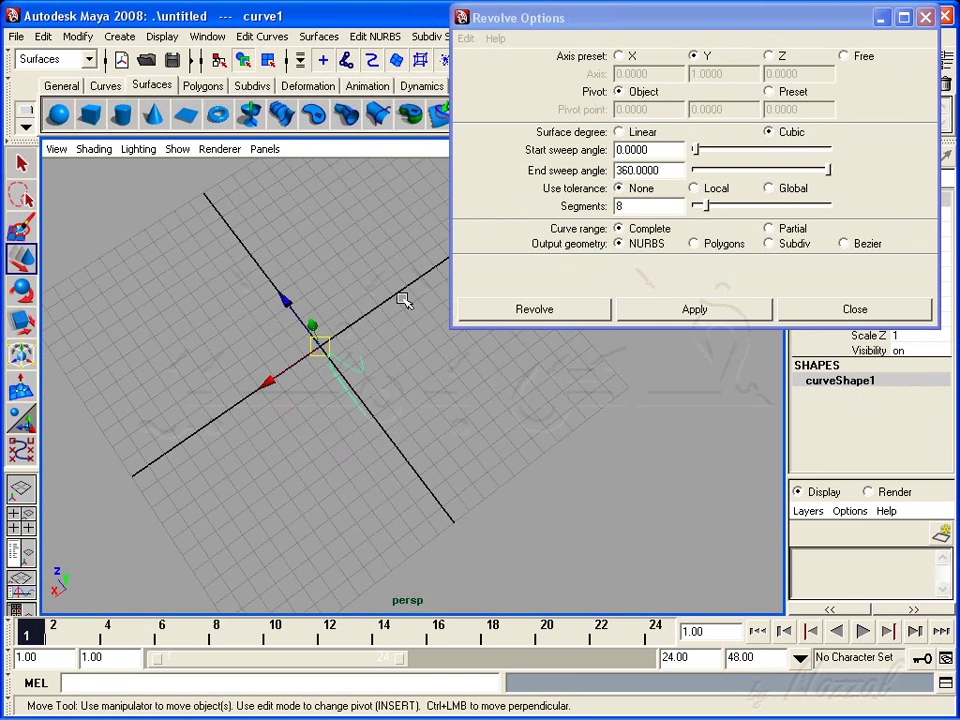
mouse_move(356, 349)
alt+mouse_down()
mouse_move(399, 371)
mouse_move(395, 396)
alt+mouse_up()
mouse_move(395, 396)
alt+right_down()
mouse_move(366, 418)
mouse_move(332, 422)
alt+right_up()
mouse_move(332, 422)
alt+mouse_down()
mouse_move(343, 418)
mouse_move(338, 430)
mouse_move(386, 379)
alt+mouse_up()
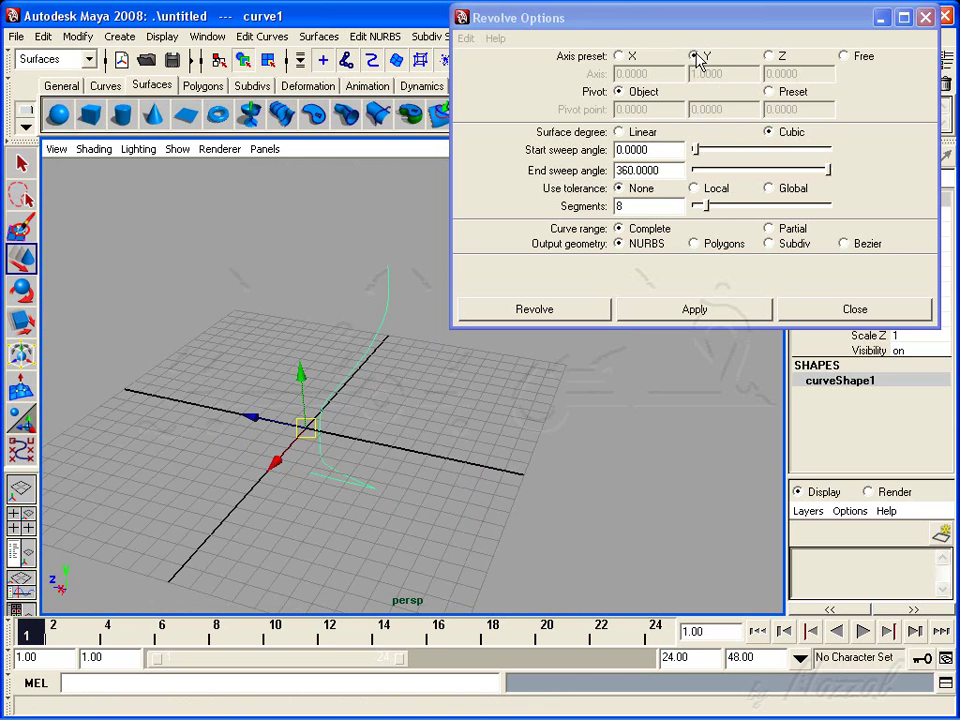
Step: Revolve the profile curve around Y as a trial, then undo it
click(688, 310)
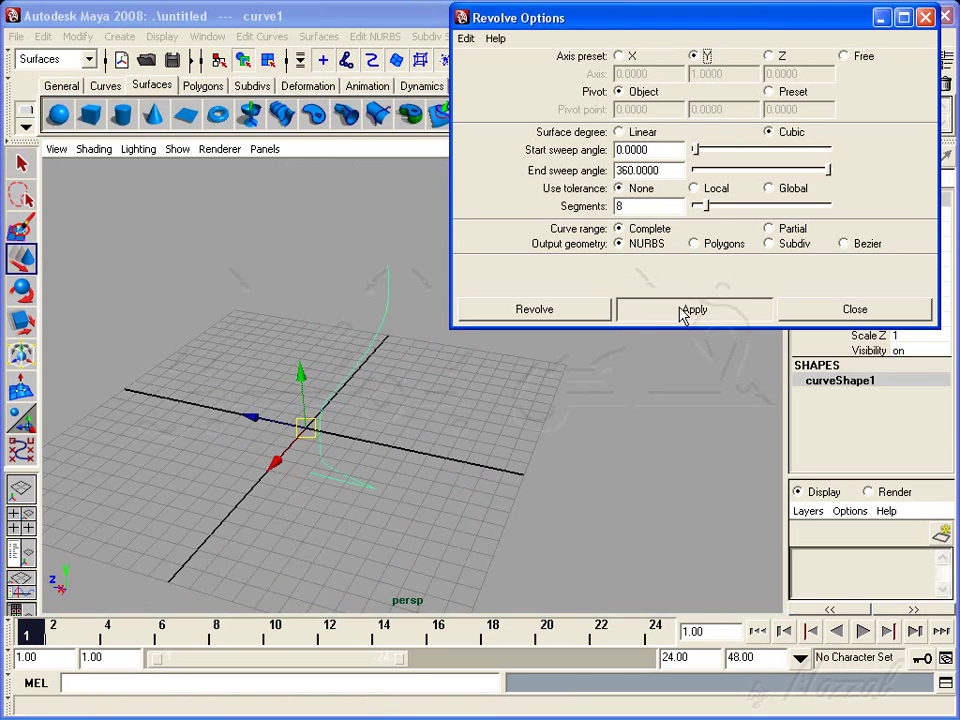
mouse_move(505, 489)
alt+mouse_down()
mouse_move(326, 491)
mouse_move(338, 466)
mouse_move(493, 456)
mouse_move(343, 497)
mouse_move(343, 525)
mouse_move(378, 429)
mouse_move(343, 489)
mouse_move(456, 422)
mouse_move(400, 456)
mouse_move(392, 403)
mouse_move(360, 396)
mouse_move(452, 373)
alt+mouse_up()
key(ctrl+z)
Step: Try a revolve around the X axis, inspect it, and undo it
click(618, 56)
mouse_move(266, 463)
alt+mouse_down()
mouse_move(437, 476)
mouse_move(369, 491)
alt+mouse_up()
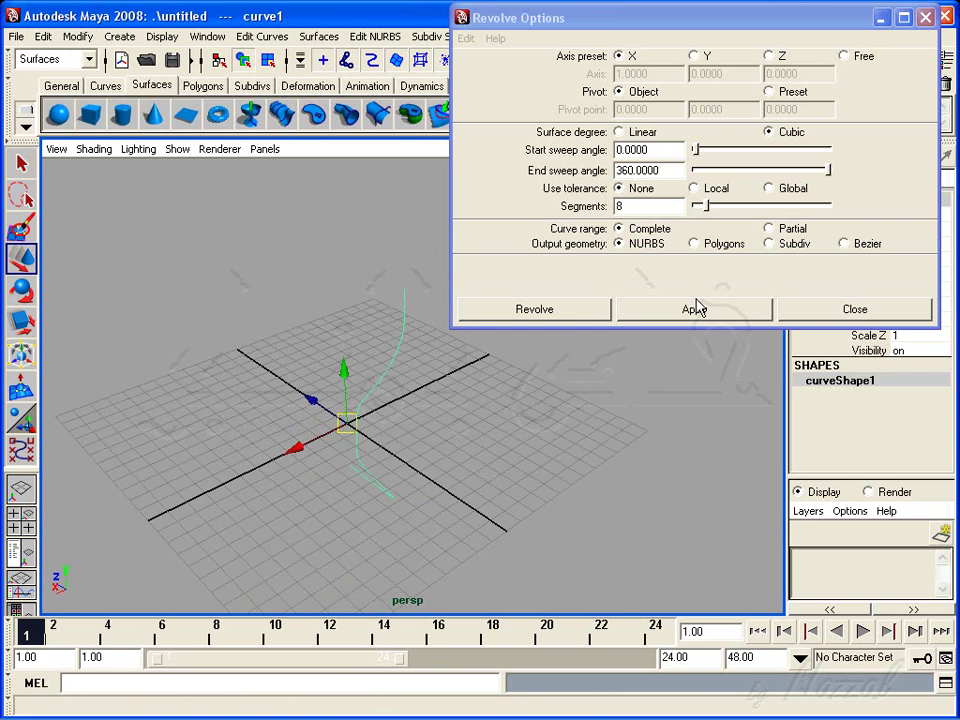
click(697, 308)
mouse_move(501, 422)
alt+mouse_down()
mouse_move(520, 452)
mouse_move(332, 450)
mouse_move(512, 440)
mouse_move(377, 476)
mouse_move(414, 401)
mouse_move(375, 302)
mouse_move(453, 412)
mouse_move(478, 371)
mouse_move(429, 317)
alt+mouse_up()
key(ctrl+z)
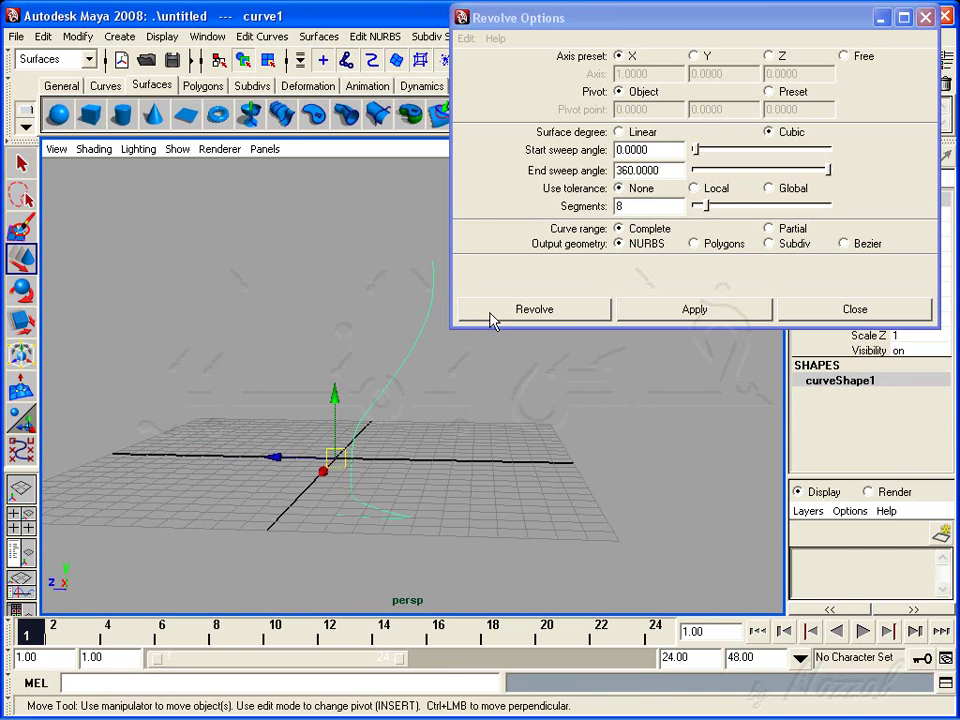
Step: Try a revolve around the Z axis, inspect its control vertices, then undo it
alt+drag(332, 596, 321, 435)
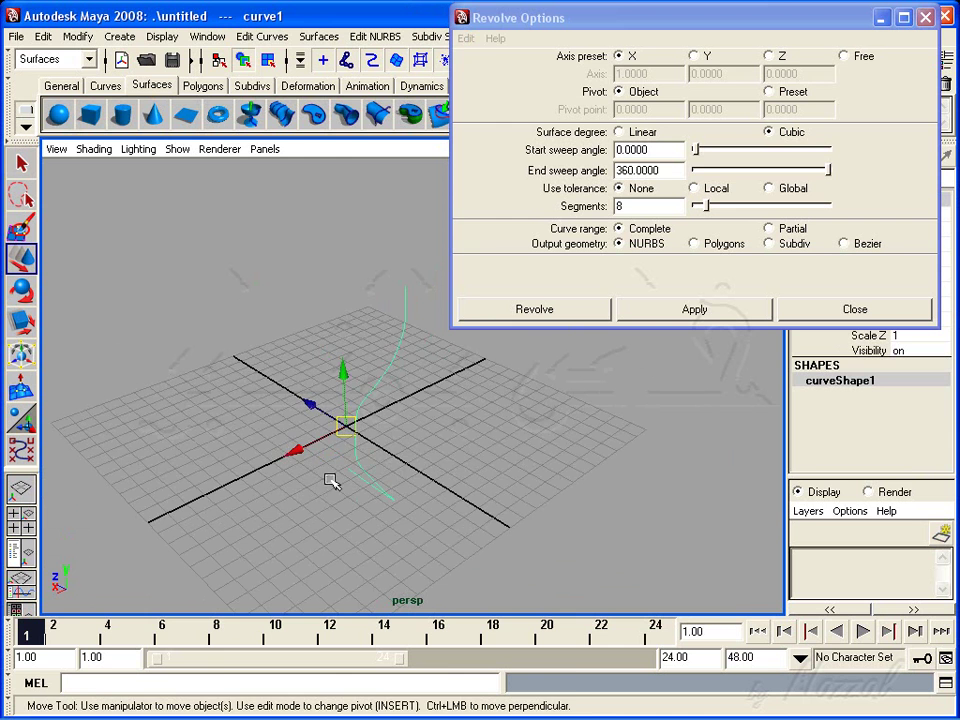
alt+drag(332, 482, 354, 484)
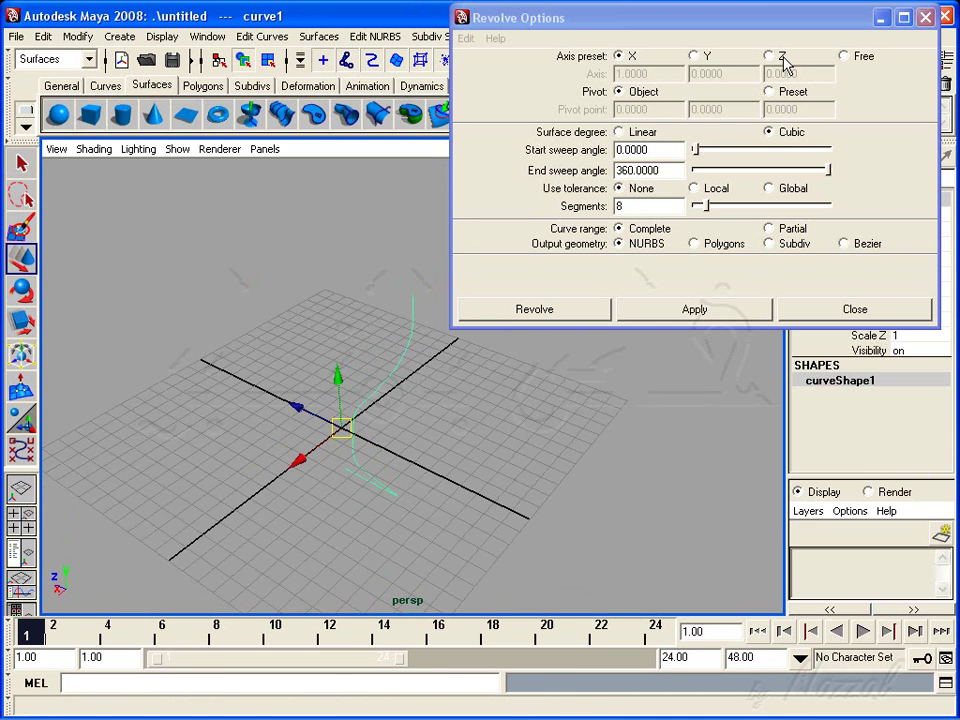
click(783, 58)
click(719, 316)
mouse_move(536, 506)
alt+mouse_down()
mouse_move(448, 456)
mouse_move(628, 456)
mouse_move(510, 482)
mouse_move(573, 482)
alt+mouse_up()
key(F8)
mouse_move(422, 321)
alt+mouse_down()
mouse_move(242, 214)
mouse_move(285, 82)
alt+mouse_up()
key(F8)
mouse_move(369, 375)
alt+mouse_down()
mouse_move(564, 508)
mouse_move(491, 486)
alt+mouse_up()
key(ctrl+z)
Step: Set the axis back to Y and revolve into the 360°, 8-section NURBS goblet
key(ctrl+z)
key(ctrl+z)
alt+right_drag(491, 486, 414, 456)
click(693, 55)
alt+drag(414, 456, 396, 456)
click(652, 314)
alt+right_drag(480, 460, 476, 450)
mouse_move(476, 450)
alt+mouse_down()
mouse_move(459, 416)
mouse_move(429, 461)
mouse_move(420, 450)
mouse_move(321, 461)
mouse_move(396, 468)
mouse_move(354, 512)
mouse_move(345, 545)
alt+mouse_up()
key(ctrl+z)
click(680, 310)
mouse_move(386, 461)
alt+right_down()
mouse_move(636, 476)
mouse_move(491, 482)
alt+right_up()
alt+drag(491, 482, 470, 470)
alt+middle_drag(470, 470, 445, 465)
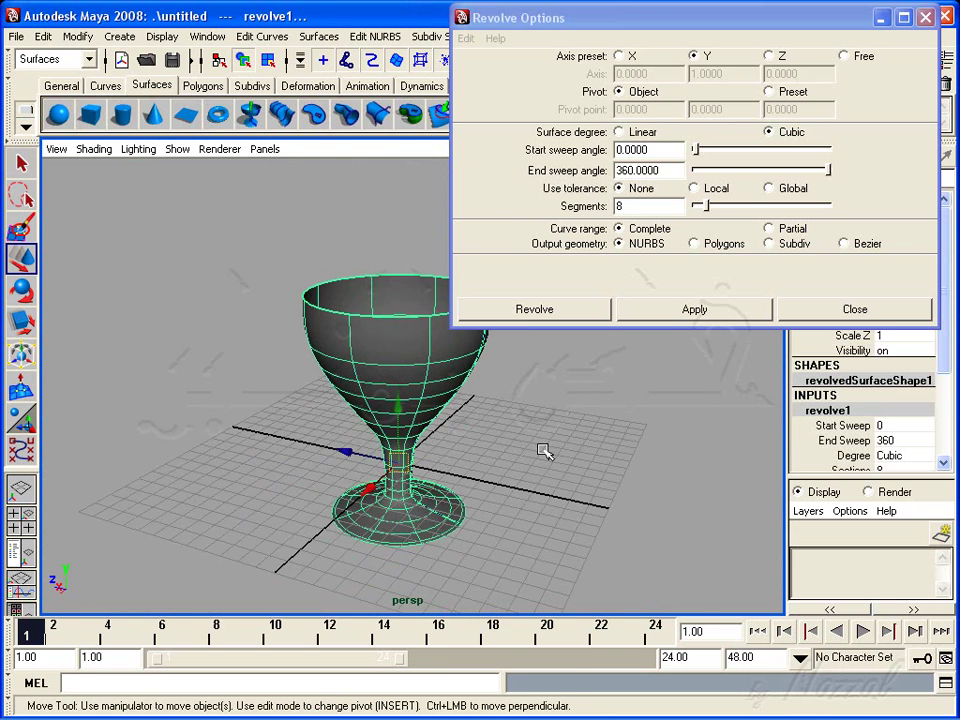
key(ctrl+z)
Step: Undo the goblet revolve and return to whole-object selection in the perspective view
alt+drag(544, 448, 480, 452)
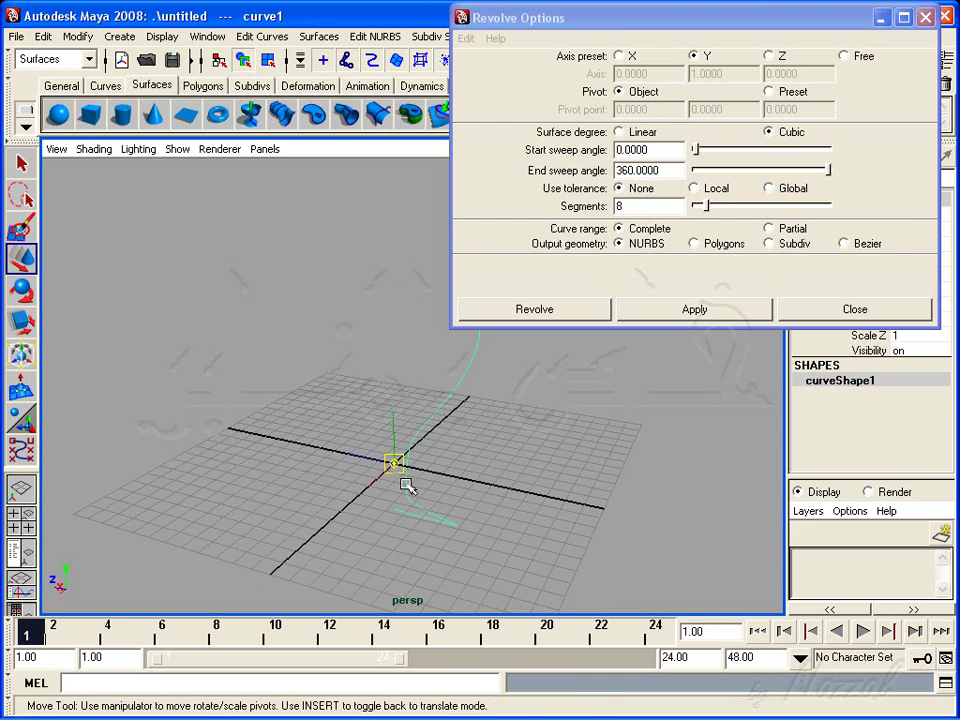
drag(617, 24, 757, 17)
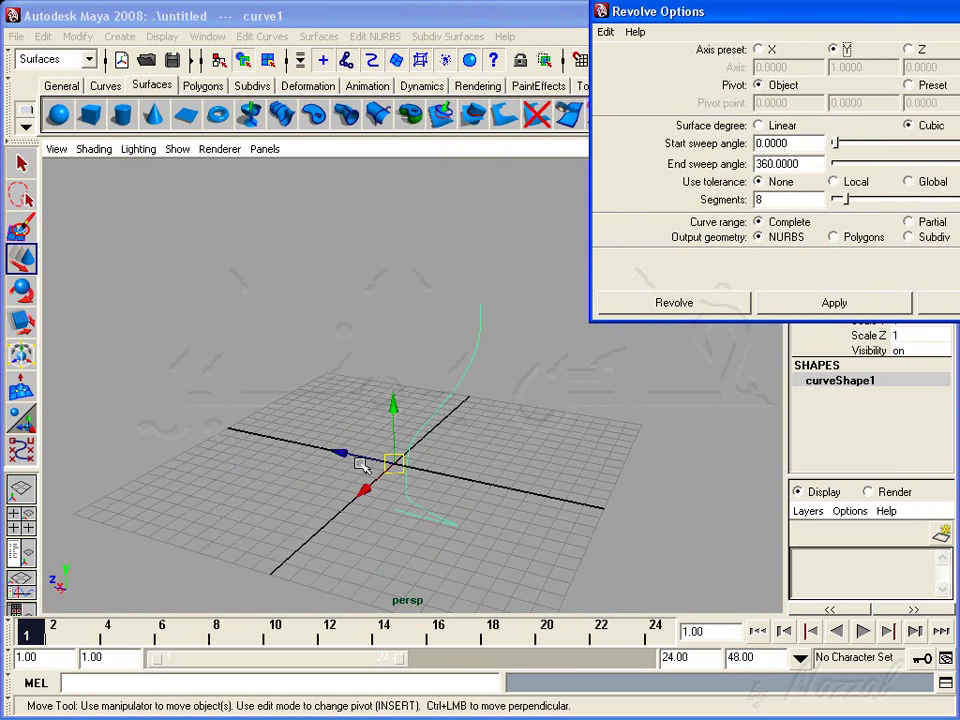
key(ctrl+z)
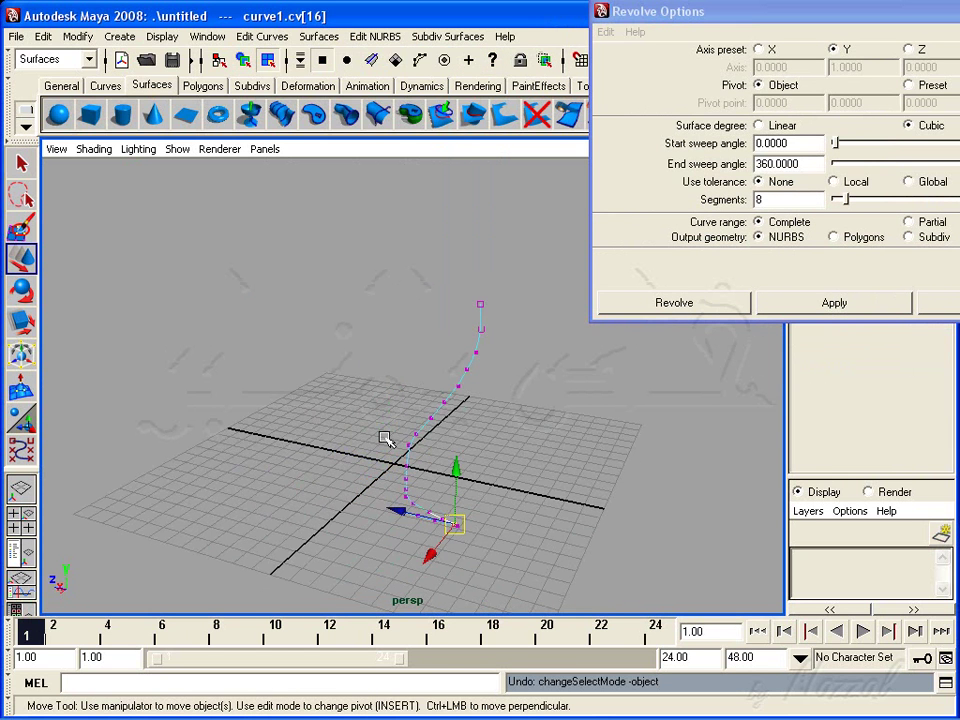
key(F8)
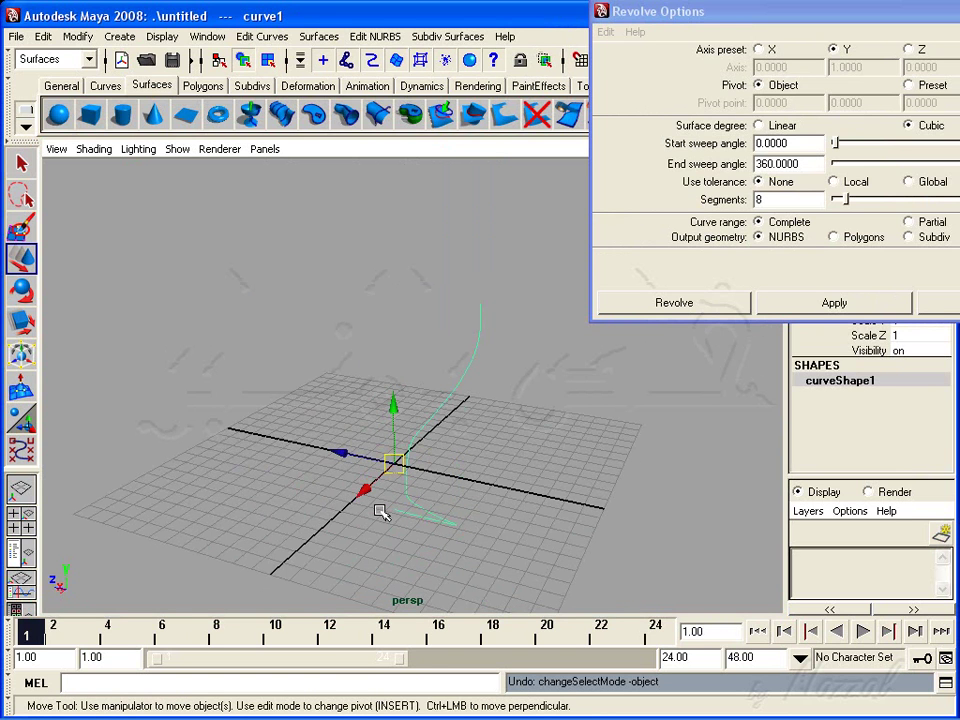
middle_click(290, 371)
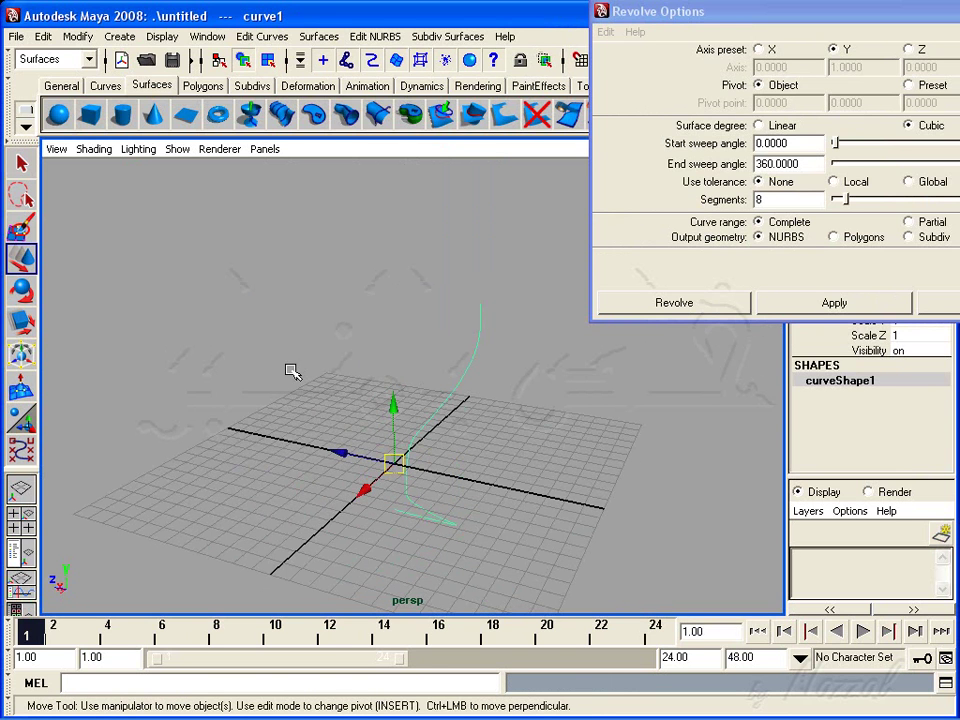
Step: Move curve1's pivot off to one side along the grid
key(Insert)
middle_drag(362, 458, 460, 480)
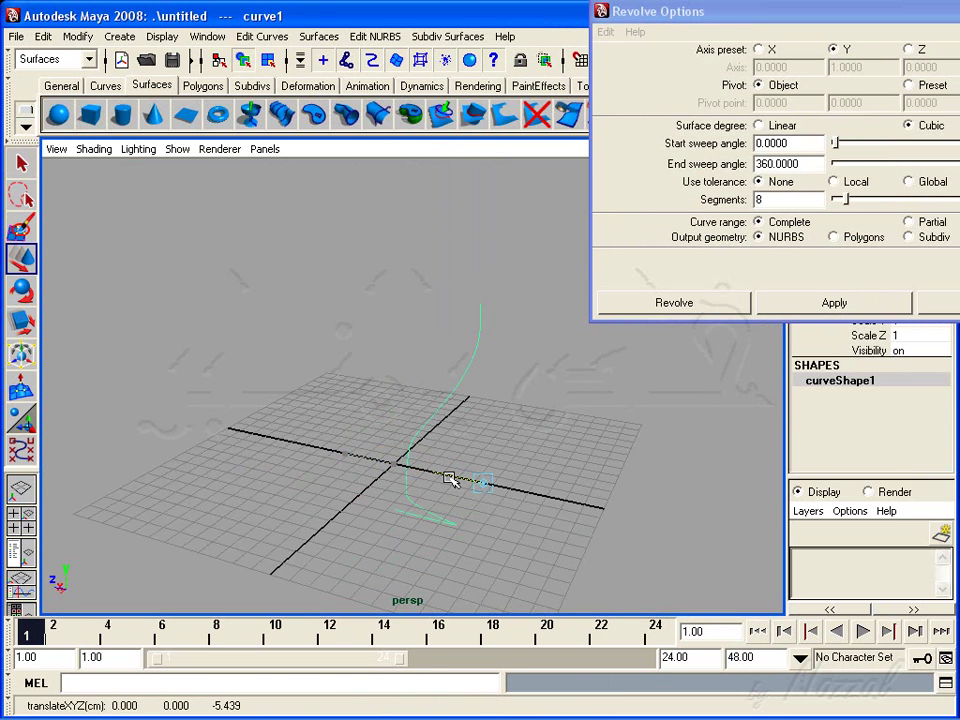
key(Insert)
alt+right_drag(551, 506, 454, 471)
mouse_move(454, 471)
alt+mouse_down()
mouse_move(491, 476)
mouse_move(460, 482)
alt+mouse_up()
alt+right_drag(459, 482, 439, 471)
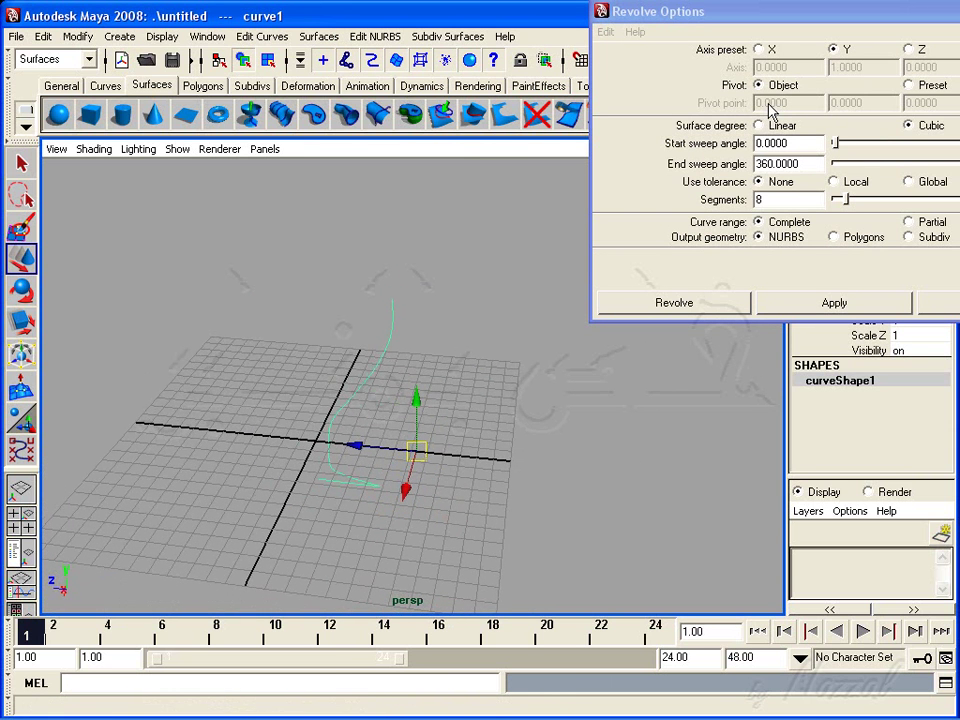
mouse_move(477, 472)
alt+mouse_down()
mouse_move(407, 514)
mouse_move(422, 489)
mouse_move(368, 346)
mouse_move(371, 399)
mouse_move(360, 416)
mouse_move(403, 456)
mouse_move(482, 429)
mouse_move(330, 420)
alt+mouse_up()
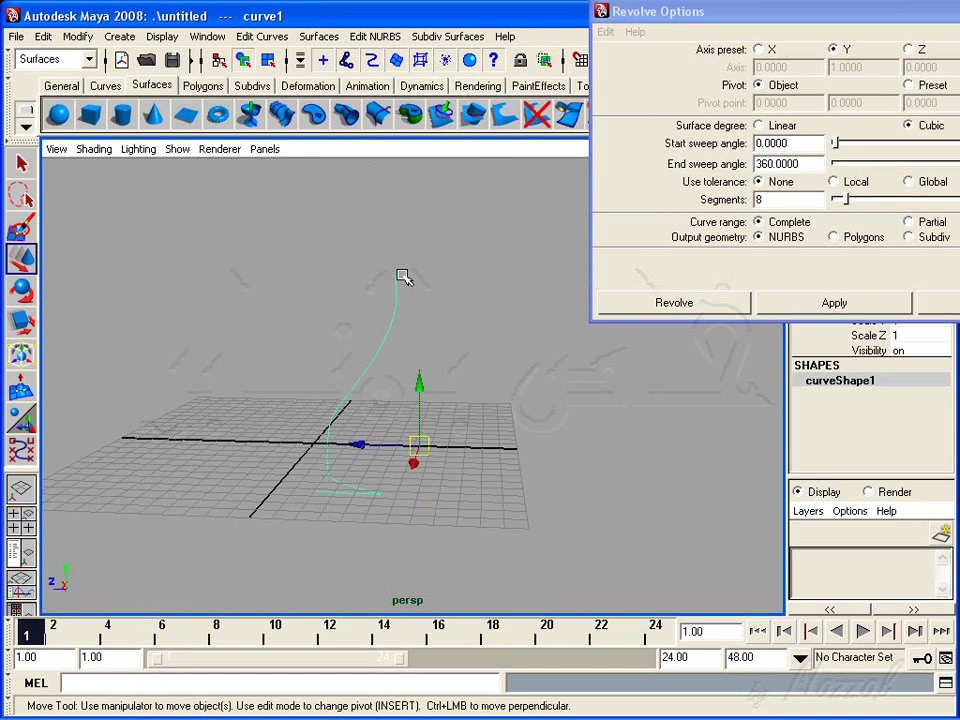
Step: Revolve the curve around its offset pivot into a wide vase surface
alt+right_drag(403, 274, 452, 407)
mouse_move(452, 407)
alt+mouse_down()
mouse_move(430, 435)
mouse_move(480, 377)
mouse_move(463, 388)
alt+mouse_up()
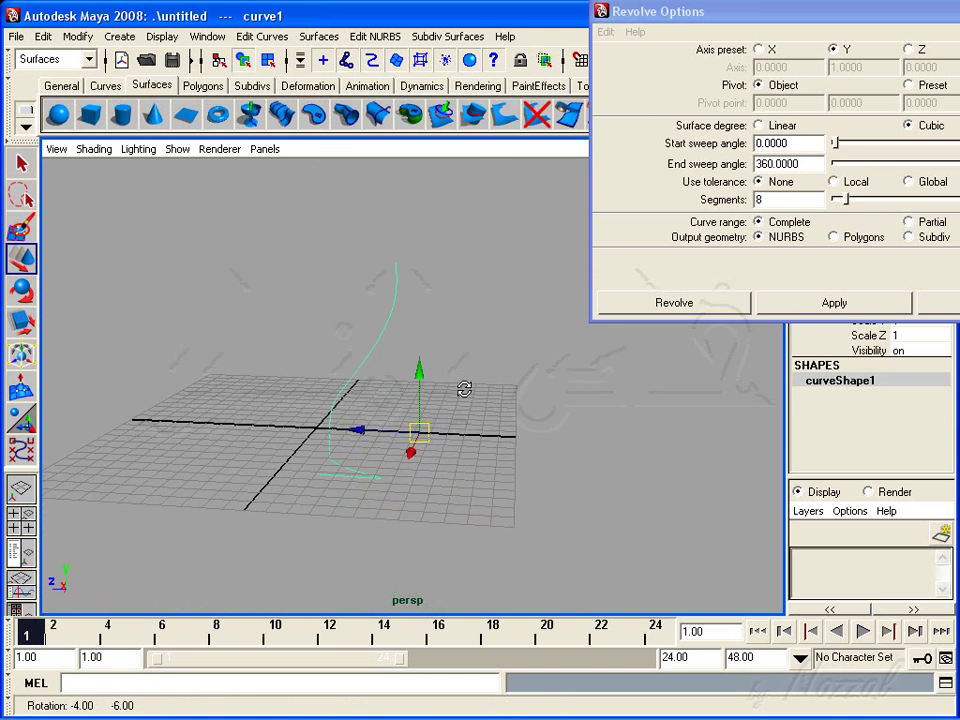
click(828, 304)
mouse_move(446, 435)
alt+mouse_down()
mouse_move(628, 447)
mouse_move(268, 439)
alt+mouse_up()
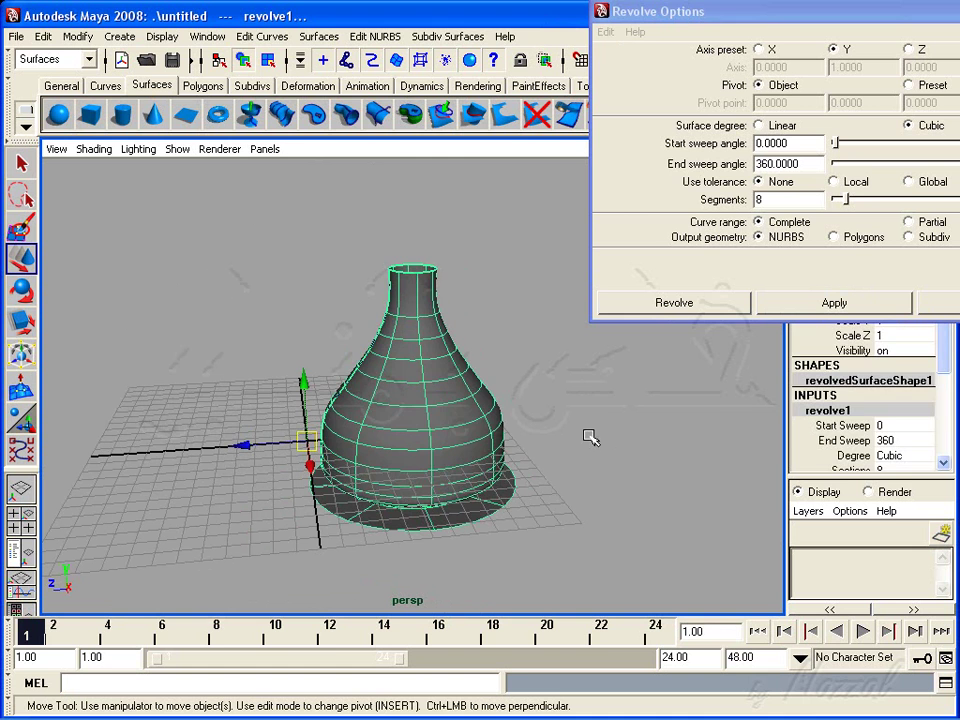
Step: Undo the vase and revolve the profile curve around Y into a goblet at the origin
key(ctrl+z)
key(ctrl+z)
alt+drag(589, 437, 456, 461)
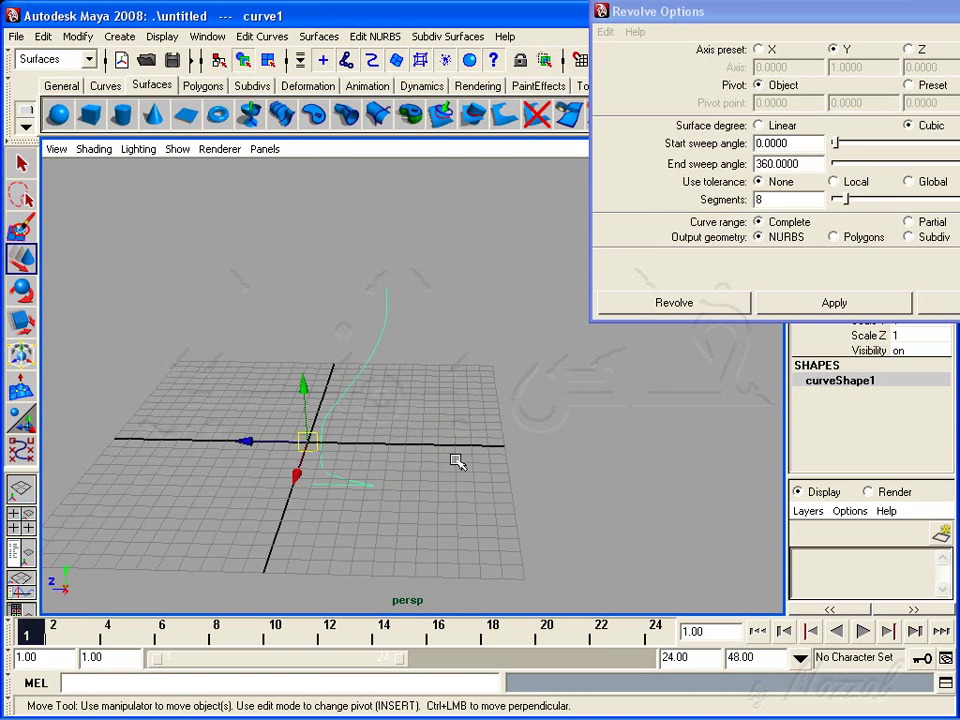
click(701, 308)
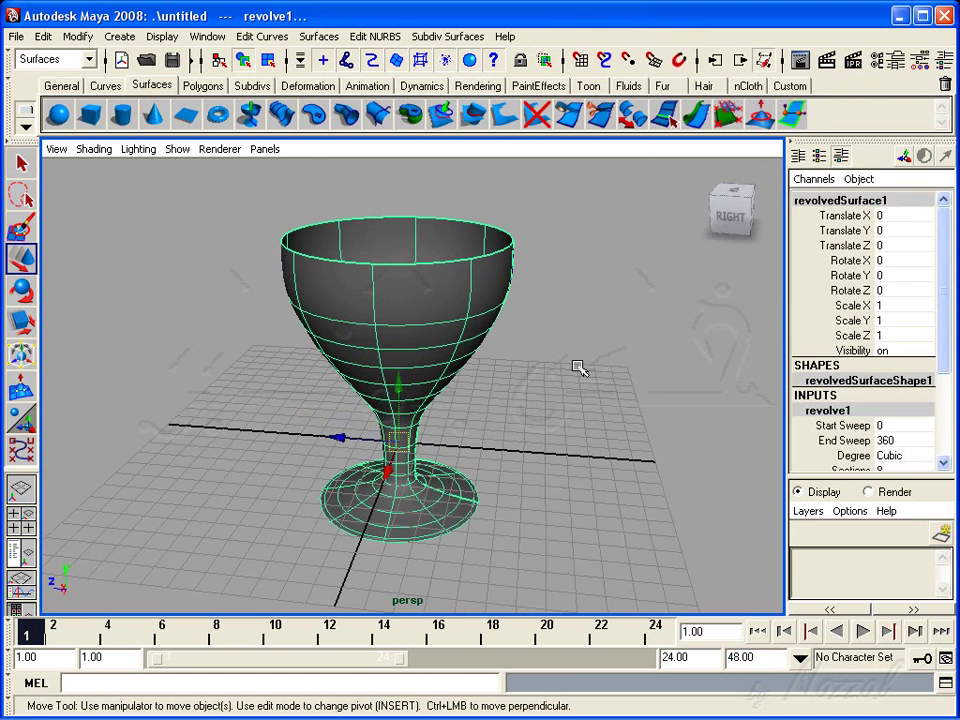
click(578, 368)
alt+right_drag(512, 422, 386, 439)
mouse_move(386, 439)
alt+mouse_down()
mouse_move(410, 428)
mouse_move(461, 429)
alt+mouse_up()
Step: Select the goblet surface and tumble closer around to its back
click(452, 392)
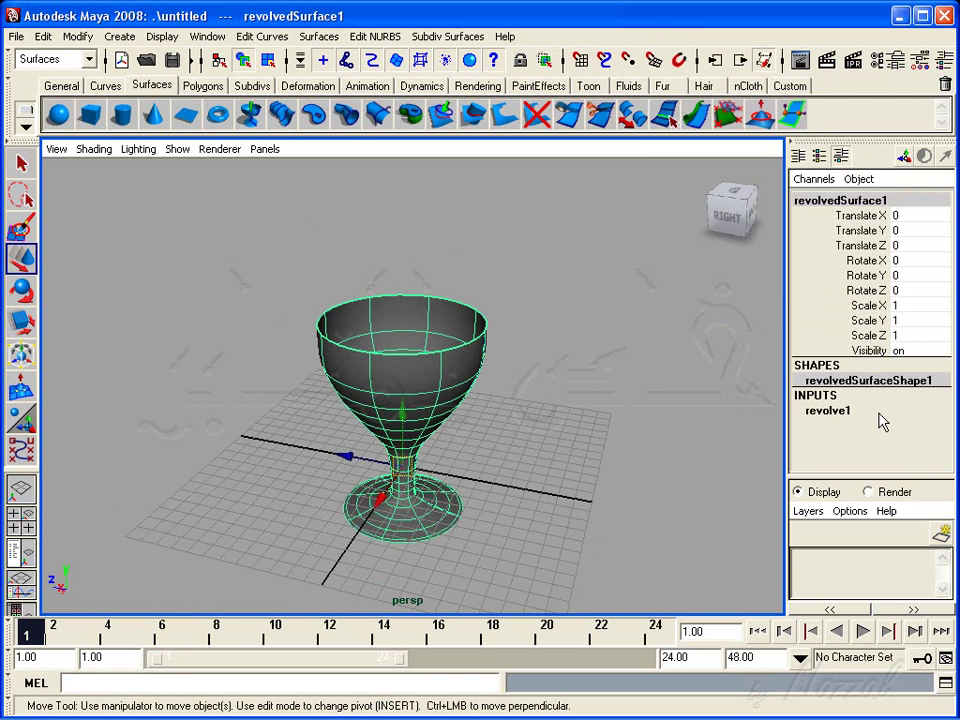
click(578, 371)
click(443, 377)
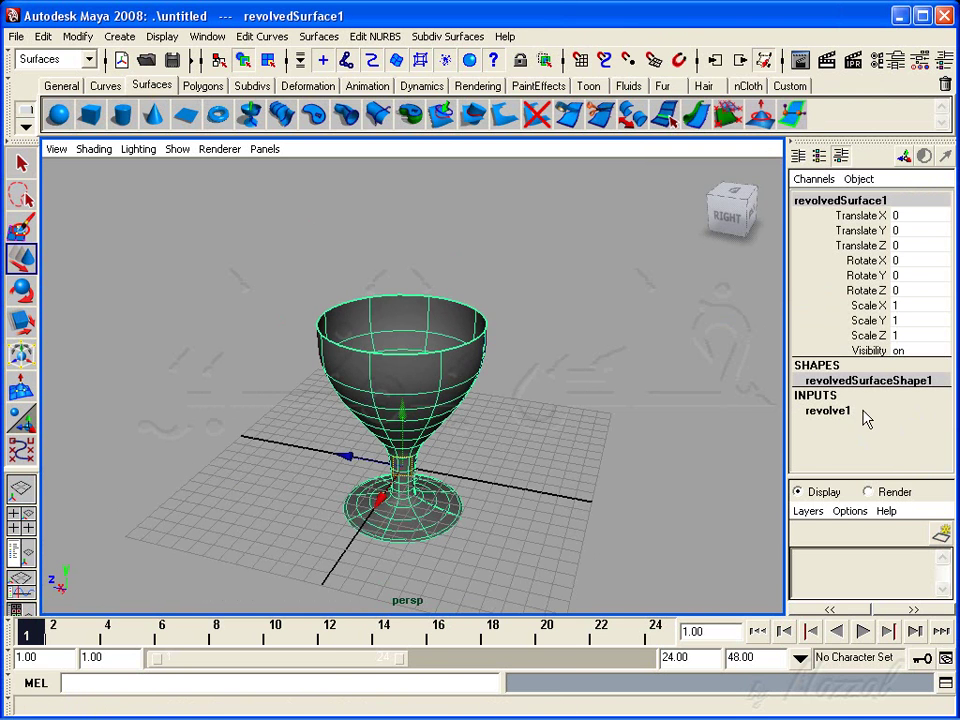
alt+right_drag(500, 380, 476, 388)
mouse_move(476, 388)
alt+mouse_down()
mouse_move(443, 416)
mouse_move(531, 368)
alt+mouse_up()
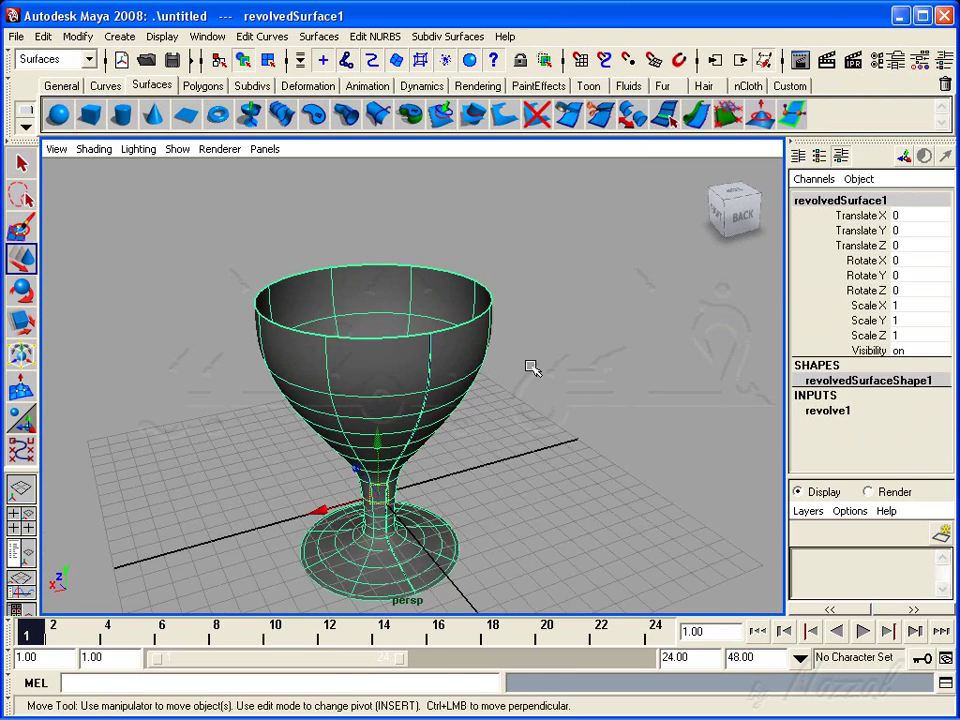
click(512, 363)
mouse_move(512, 363)
alt+right_down()
mouse_move(429, 371)
mouse_move(446, 349)
alt+right_up()
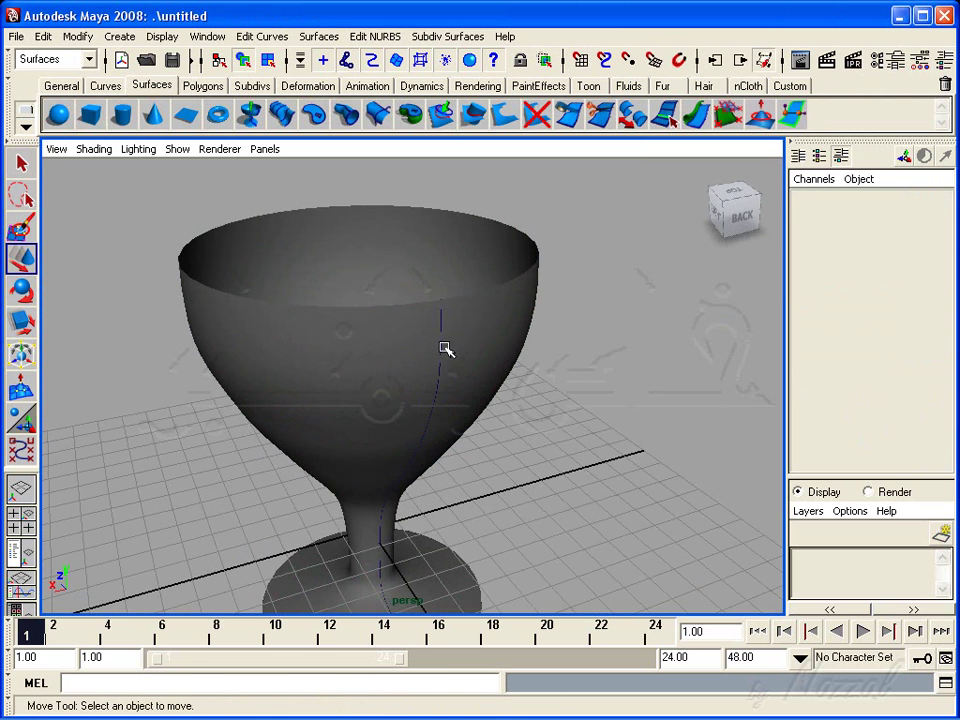
Step: Reselect the goblet and zoom out to see the whole surface, then deselect it
click(450, 350)
alt+drag(453, 350, 514, 373)
alt+right_drag(514, 373, 445, 346)
click(445, 346)
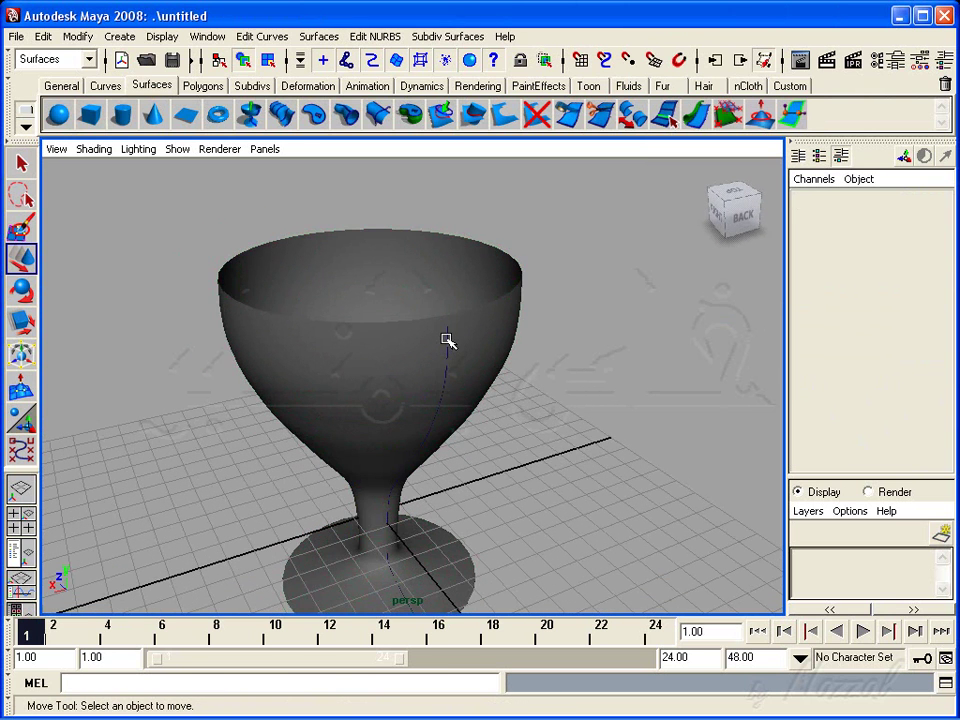
alt+right_drag(630, 385, 415, 165)
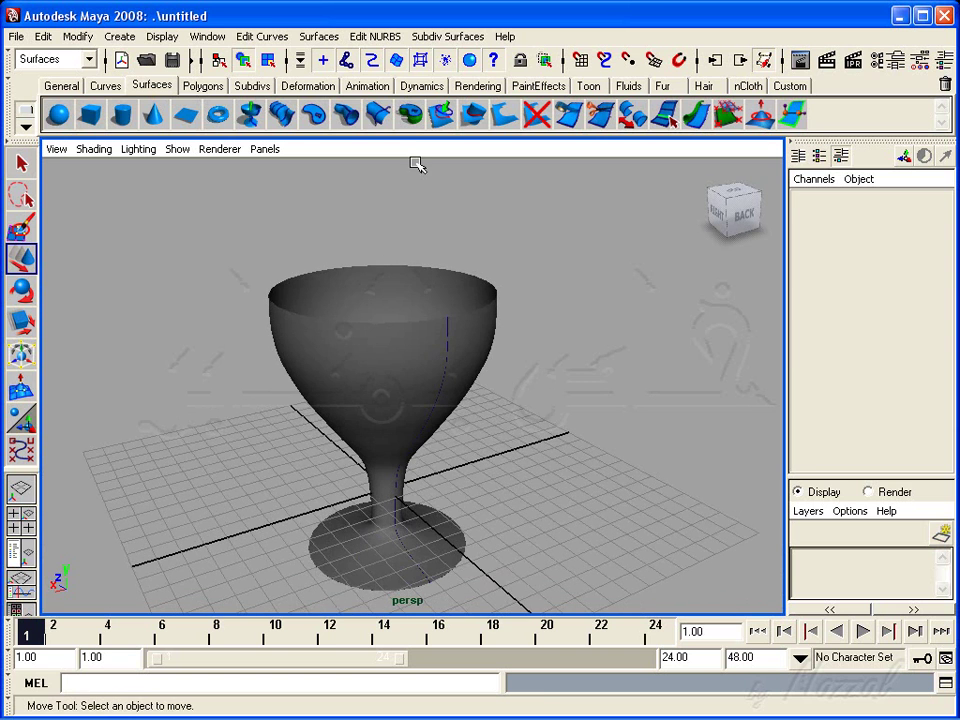
click(441, 348)
click(537, 347)
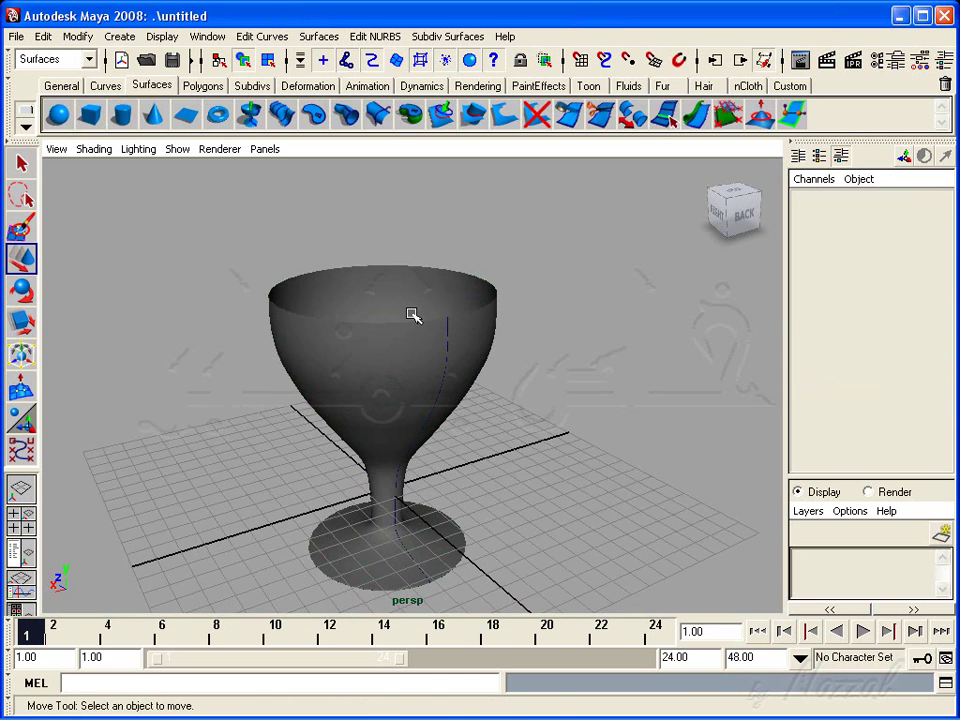
Step: Select curve1 from an eye-level side view and show its control vertices
click(446, 330)
alt+drag(551, 533, 557, 450)
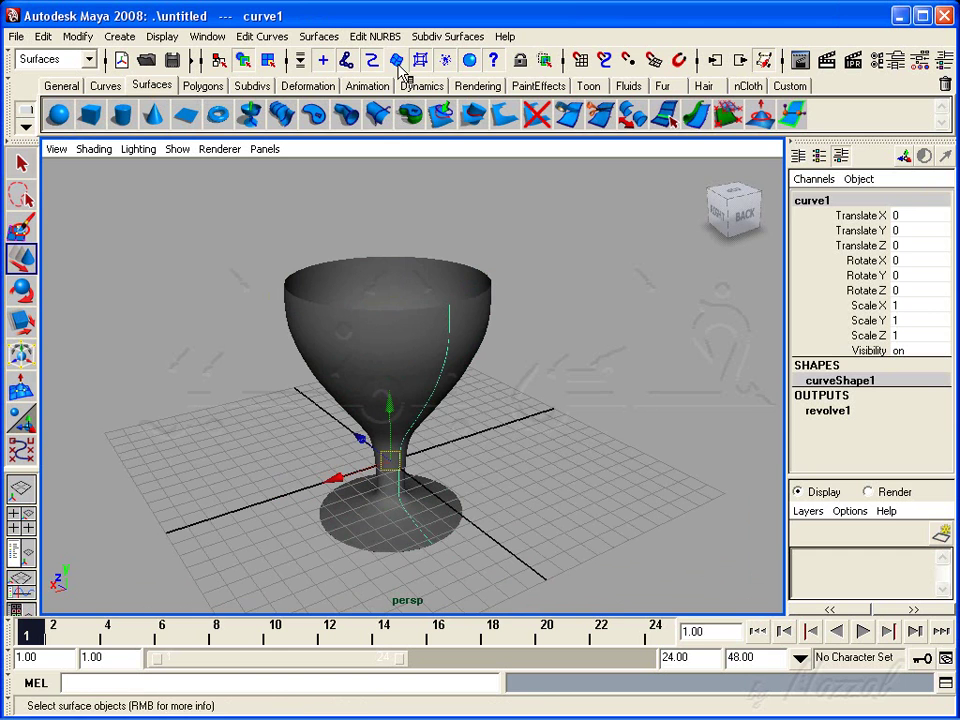
mouse_move(480, 368)
alt+mouse_down()
mouse_move(498, 396)
mouse_move(489, 386)
mouse_move(508, 381)
mouse_move(499, 386)
alt+mouse_up()
mouse_move(561, 379)
alt+mouse_down()
mouse_move(516, 388)
mouse_move(546, 377)
mouse_move(591, 337)
mouse_move(546, 379)
mouse_move(508, 358)
mouse_move(551, 361)
mouse_move(443, 413)
alt+mouse_up()
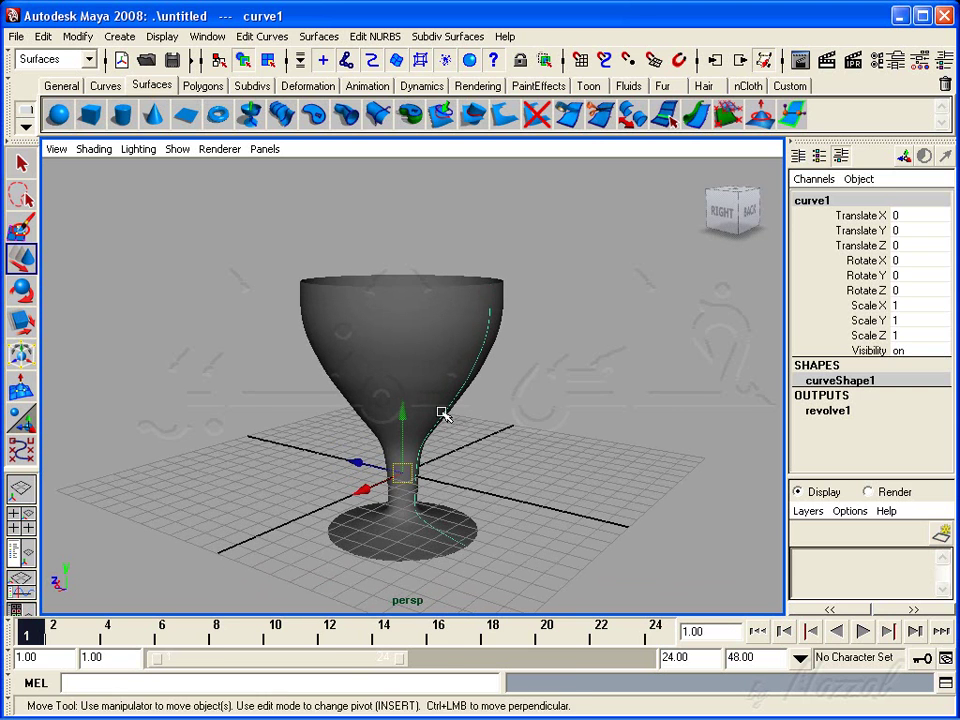
click(267, 59)
alt+drag(514, 418, 429, 414)
Step: Move two bowl CVs to round out the goblet's bowl
scroll(450, 390, up, 2)
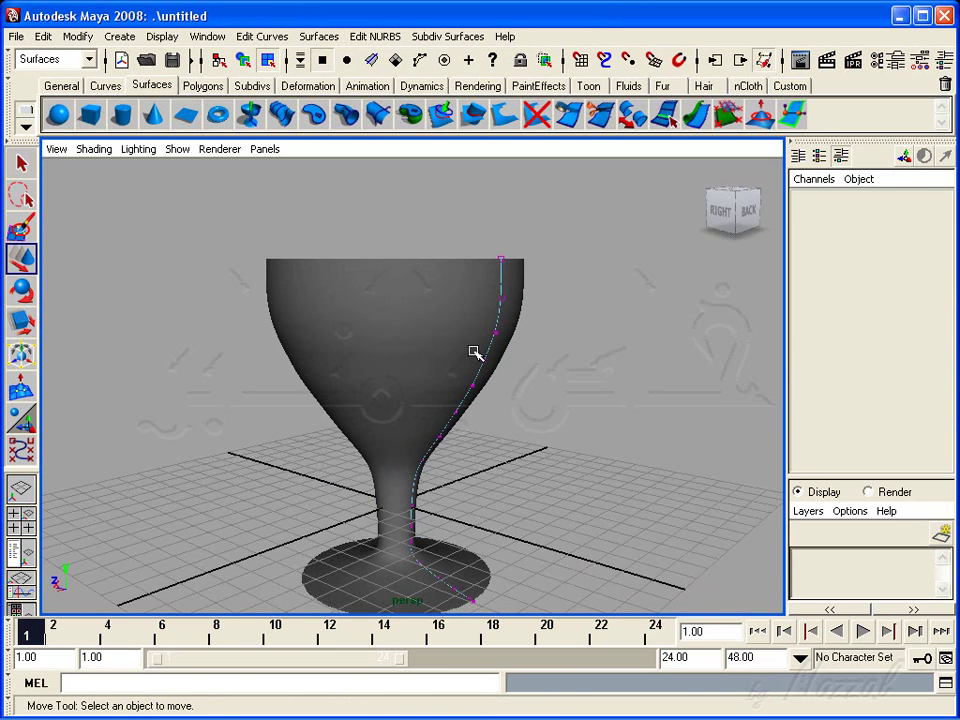
click(482, 360)
scroll(489, 403, up, 1)
mouse_move(447, 357)
mouse_down()
mouse_move(488, 360)
mouse_move(479, 360)
mouse_move(531, 439)
mouse_up()
click(466, 427)
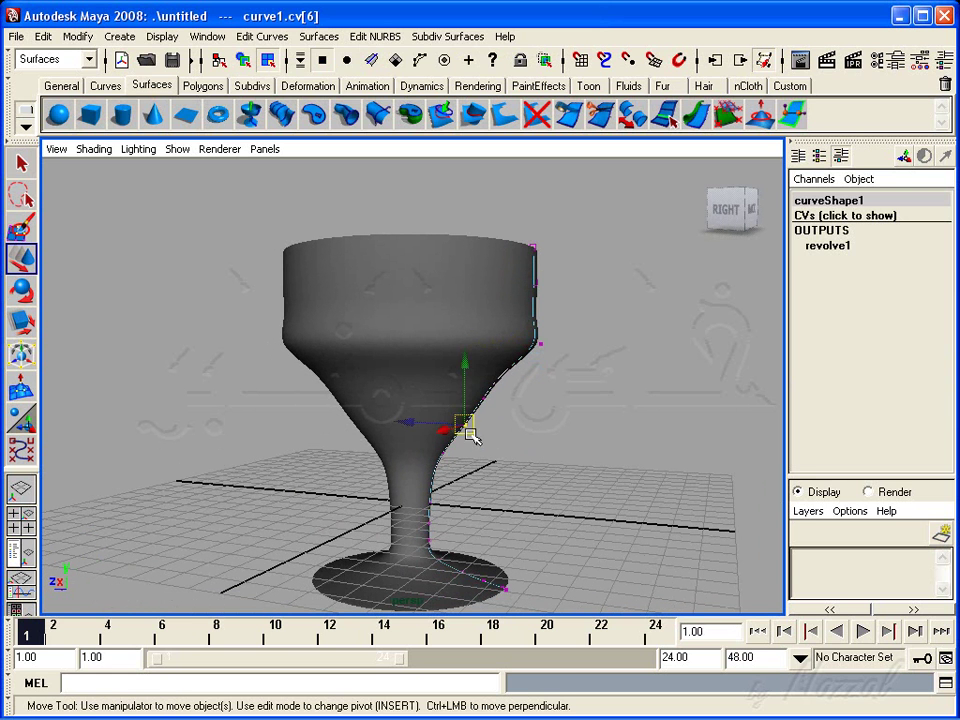
mouse_move(403, 420)
mouse_down()
mouse_move(422, 420)
mouse_move(484, 476)
mouse_move(455, 473)
mouse_move(399, 516)
mouse_move(379, 499)
mouse_move(390, 498)
mouse_up()
Step: Nudge the stem CVs to narrow the stem and form a knob
click(417, 497)
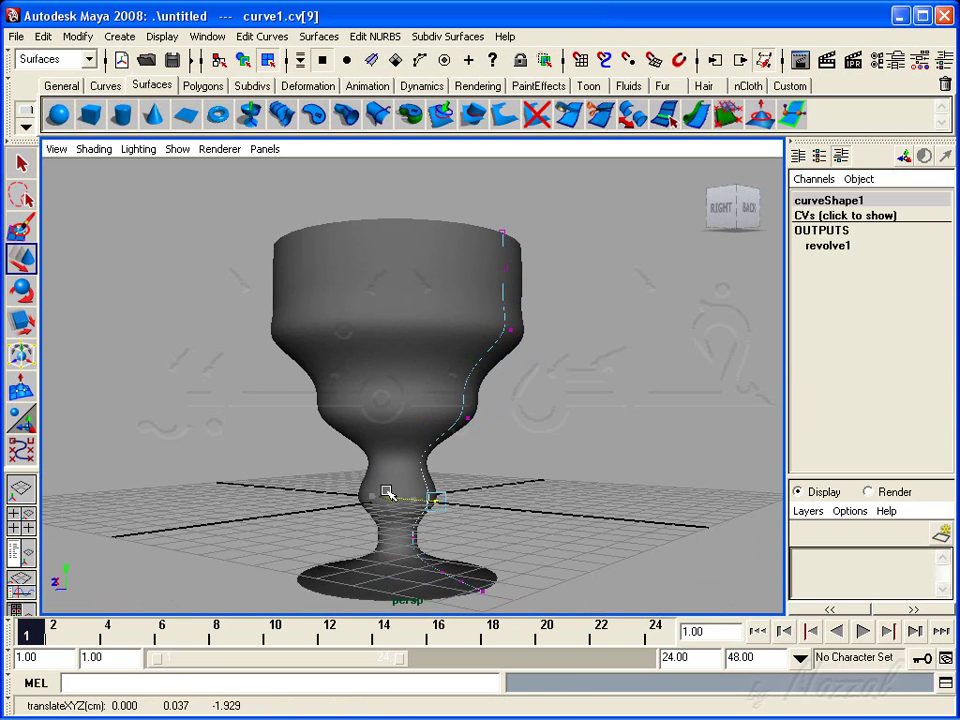
click(420, 444)
mouse_move(420, 444)
mouse_down()
mouse_move(418, 420)
mouse_move(418, 435)
mouse_up()
mouse_move(493, 407)
alt+mouse_down()
mouse_move(525, 454)
mouse_move(473, 428)
mouse_move(396, 416)
mouse_move(445, 418)
alt+mouse_up()
click(473, 428)
mouse_move(519, 419)
alt+mouse_down()
mouse_move(497, 390)
mouse_move(475, 320)
mouse_move(476, 332)
alt+mouse_up()
click(467, 369)
alt+right_drag(540, 396, 470, 450)
Step: Shift the foot CVs to reshape the goblet's base
mouse_move(470, 450)
alt+mouse_down()
mouse_move(431, 480)
mouse_move(380, 420)
alt+mouse_up()
mouse_move(380, 420)
alt+right_down()
mouse_move(551, 388)
mouse_move(553, 437)
alt+right_up()
mouse_move(553, 437)
alt+mouse_down()
mouse_move(463, 381)
mouse_move(440, 338)
alt+mouse_up()
click(437, 366)
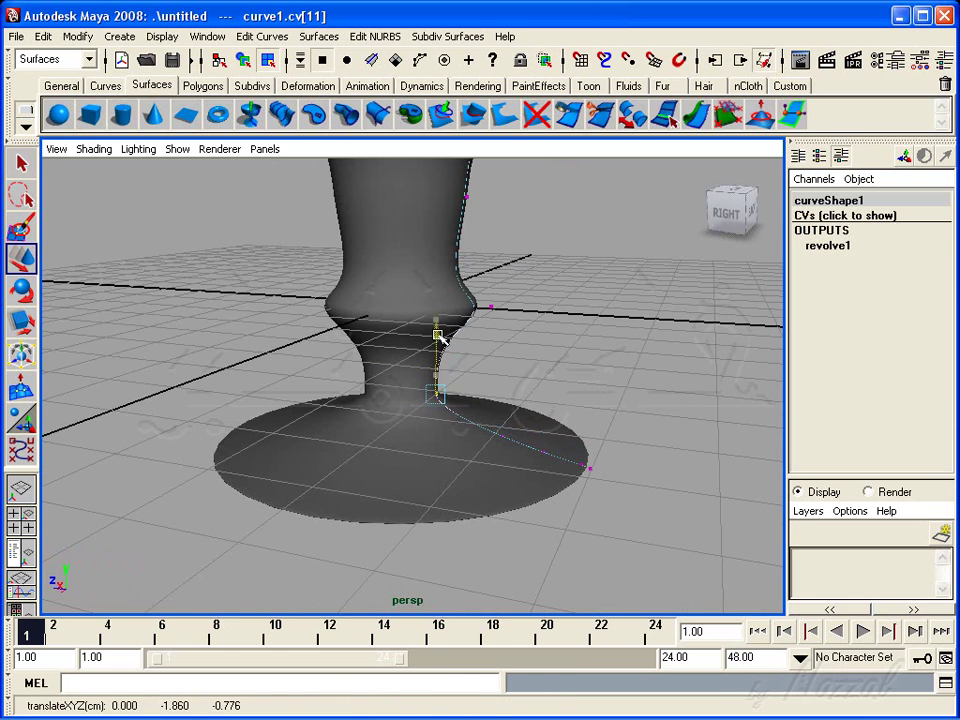
click(510, 443)
drag(470, 432, 421, 424)
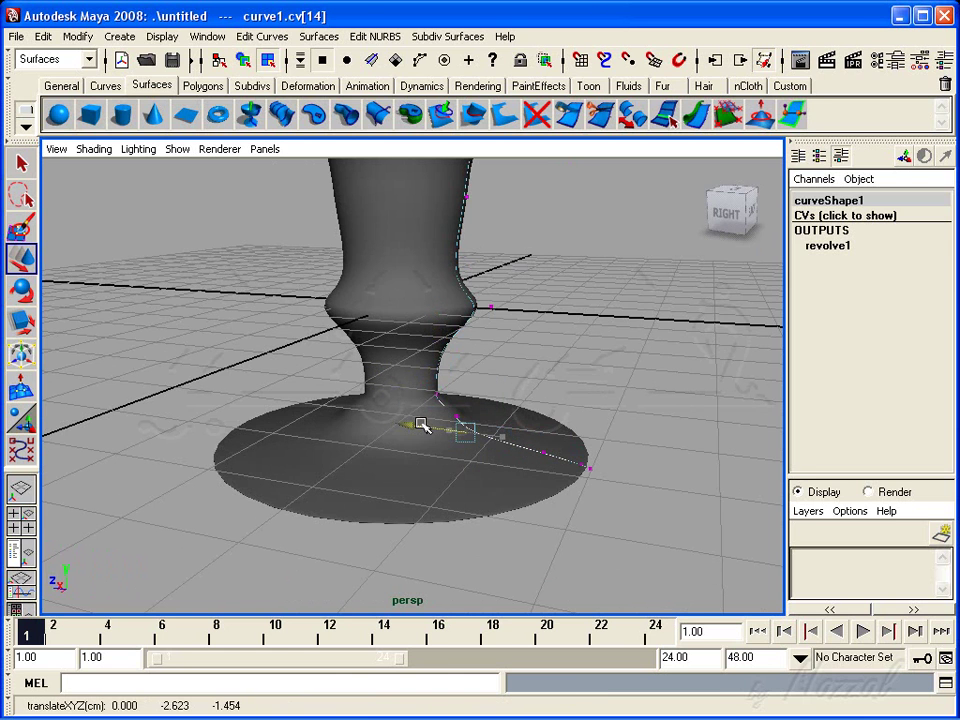
click(455, 416)
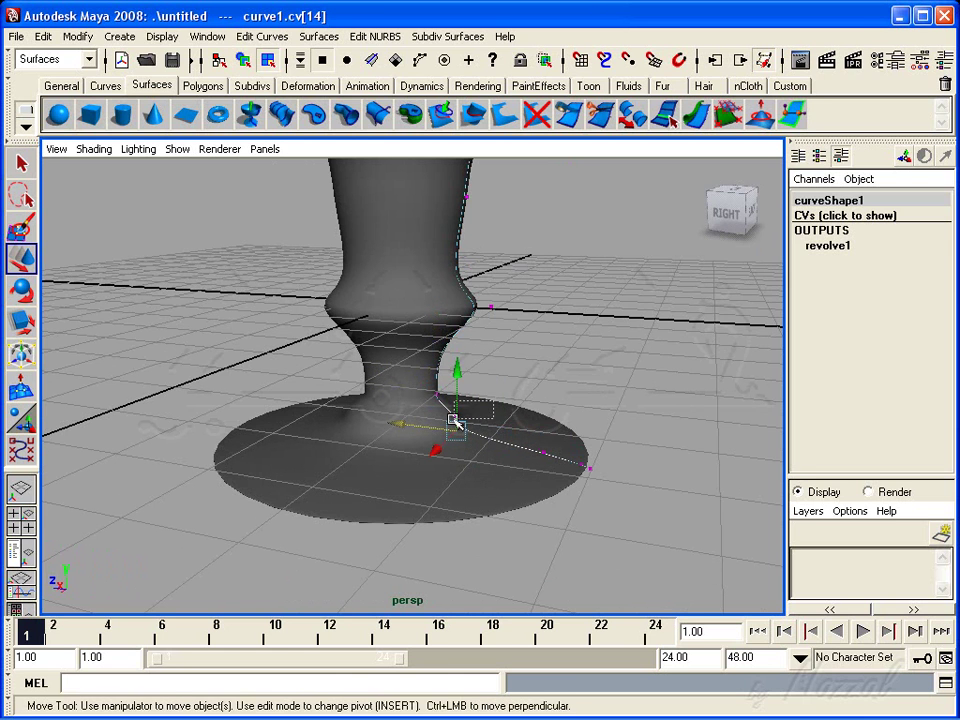
drag(404, 411, 379, 407)
Step: Pull the rim CVs outward and upward for a wider, taller cup
mouse_move(379, 407)
alt+right_down()
mouse_move(491, 429)
mouse_move(354, 396)
alt+right_up()
alt+drag(354, 396, 424, 454)
click(490, 342)
mouse_move(436, 341)
mouse_down()
mouse_move(484, 339)
mouse_move(497, 193)
mouse_up()
click(490, 318)
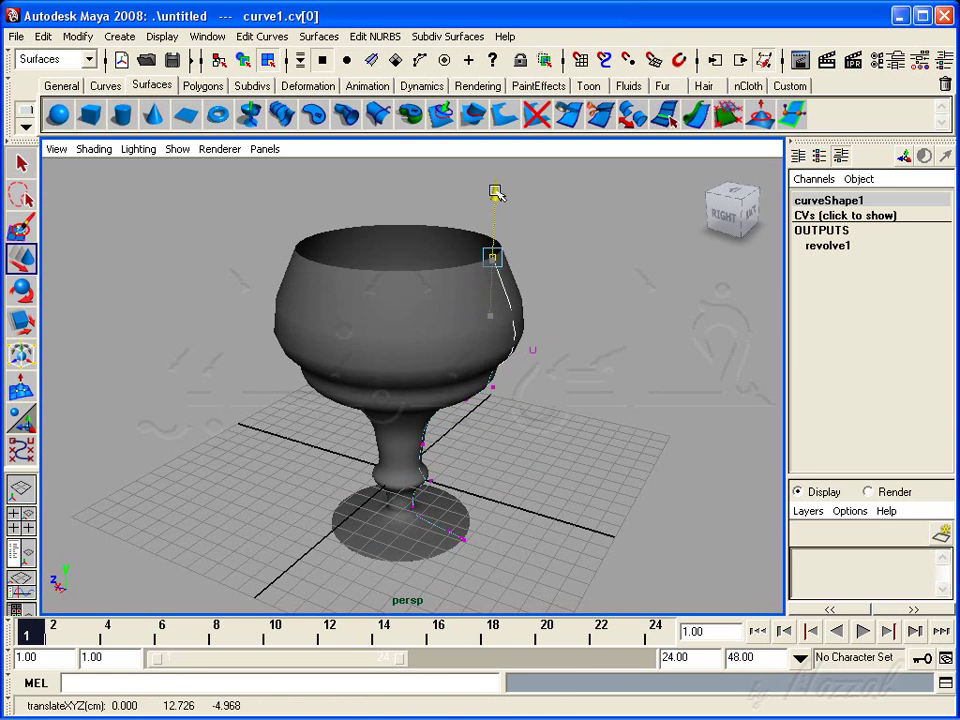
alt+right_drag(497, 193, 452, 455)
mouse_move(452, 455)
alt+mouse_down()
mouse_move(521, 489)
mouse_move(512, 315)
alt+mouse_up()
mouse_move(484, 272)
mouse_down()
mouse_move(488, 251)
mouse_move(503, 396)
mouse_move(470, 340)
mouse_move(430, 302)
mouse_move(420, 305)
mouse_move(508, 444)
mouse_move(510, 433)
mouse_move(461, 407)
mouse_move(556, 375)
mouse_up()
Step: Pick the upper bowl points, then return to object mode and inspect the reshaped goblet
click(508, 414)
click(540, 376)
mouse_move(574, 431)
alt+mouse_down()
mouse_move(439, 497)
mouse_move(347, 492)
alt+mouse_up()
alt+right_drag(347, 492, 400, 470)
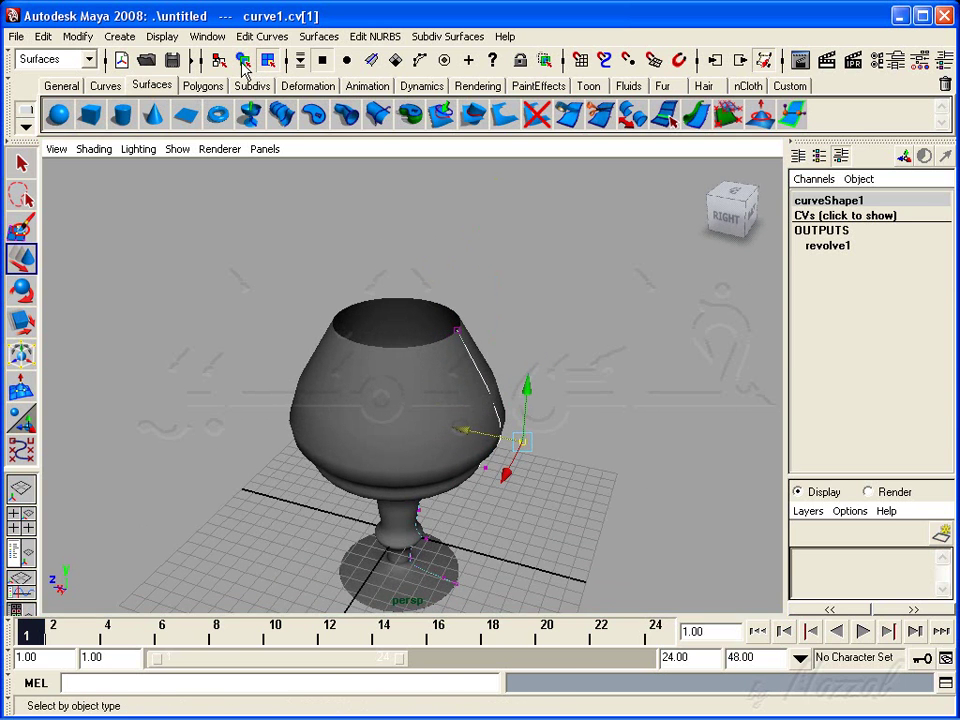
click(243, 60)
alt+right_drag(490, 410, 508, 404)
click(531, 407)
mouse_move(531, 407)
alt+mouse_down()
mouse_move(386, 399)
mouse_move(508, 418)
mouse_move(501, 446)
alt+mouse_up()
click(455, 400)
mouse_move(455, 400)
alt+mouse_down()
mouse_move(553, 450)
mouse_move(530, 440)
alt+mouse_up()
alt+right_drag(530, 440, 476, 380)
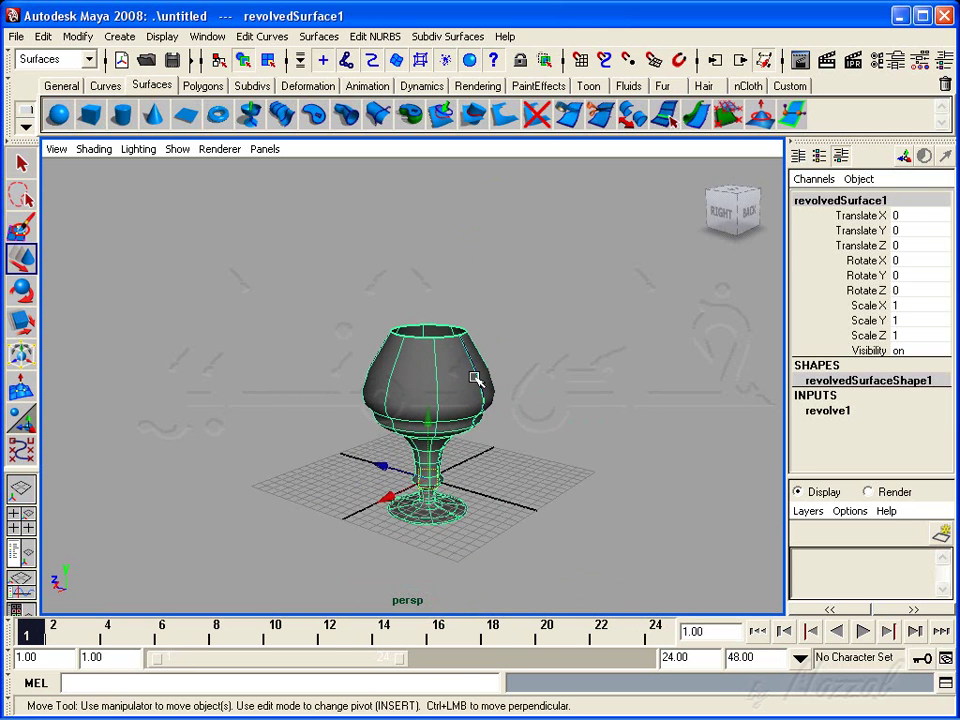
mouse_move(516, 410)
alt+mouse_down()
mouse_move(553, 388)
mouse_move(491, 447)
mouse_move(236, 400)
alt+mouse_up()
key(ctrl+z)
mouse_move(395, 428)
alt+mouse_down()
mouse_move(373, 425)
mouse_move(258, 344)
alt+mouse_up()
key(ctrl+z)
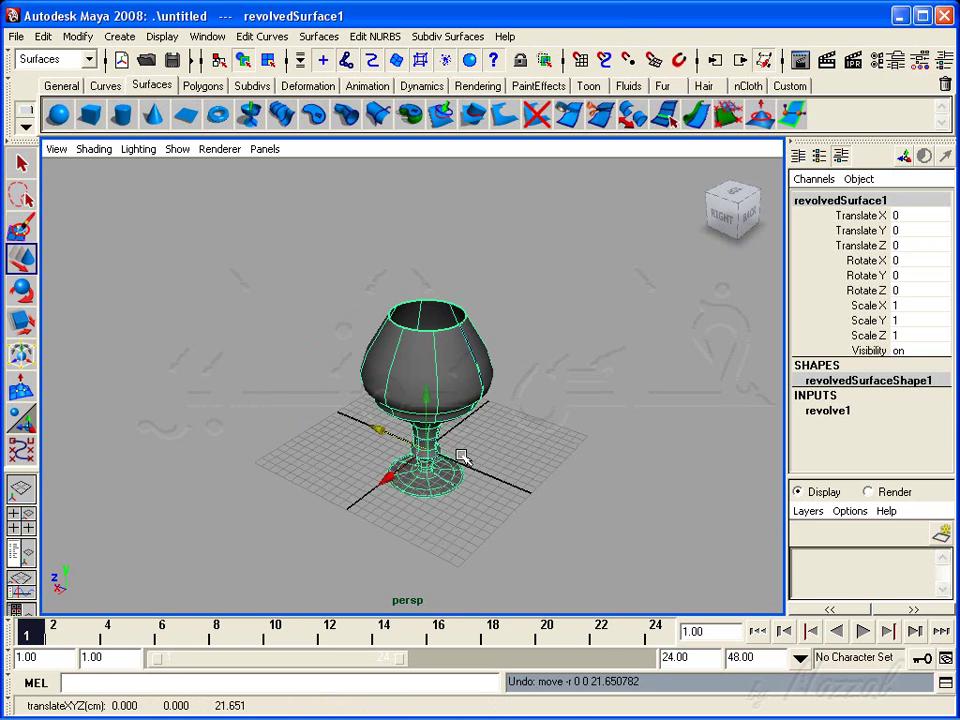
alt+right_drag(456, 454, 422, 456)
mouse_move(422, 456)
alt+mouse_down()
mouse_move(321, 465)
mouse_move(357, 458)
mouse_move(497, 514)
mouse_move(529, 514)
alt+mouse_up()
key(ctrl+z)
alt+right_drag(499, 506, 390, 482)
mouse_move(390, 482)
alt+mouse_down()
mouse_move(531, 471)
mouse_move(504, 424)
mouse_move(555, 392)
mouse_move(546, 450)
mouse_move(328, 466)
mouse_move(347, 452)
mouse_move(473, 454)
mouse_move(545, 347)
alt+mouse_up()
mouse_move(426, 469)
alt+mouse_down()
mouse_move(436, 440)
mouse_move(317, 399)
mouse_move(456, 418)
mouse_move(435, 508)
mouse_move(430, 470)
mouse_move(583, 489)
mouse_move(161, 386)
mouse_move(574, 497)
mouse_move(165, 386)
mouse_move(510, 499)
mouse_move(240, 392)
mouse_move(200, 410)
alt+mouse_up()
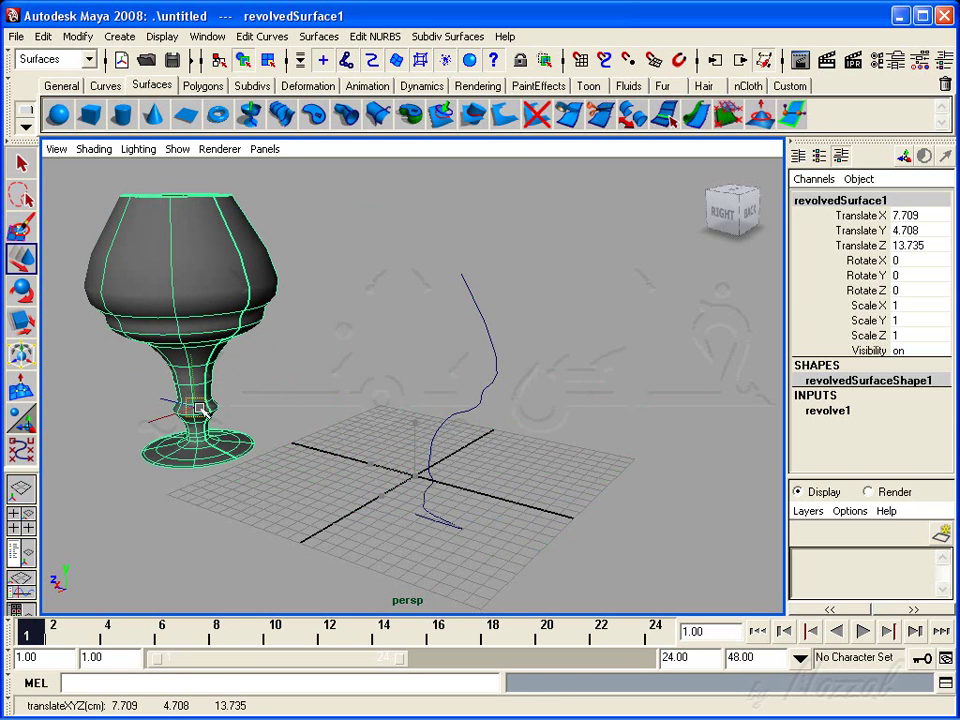
middle_click(430, 475)
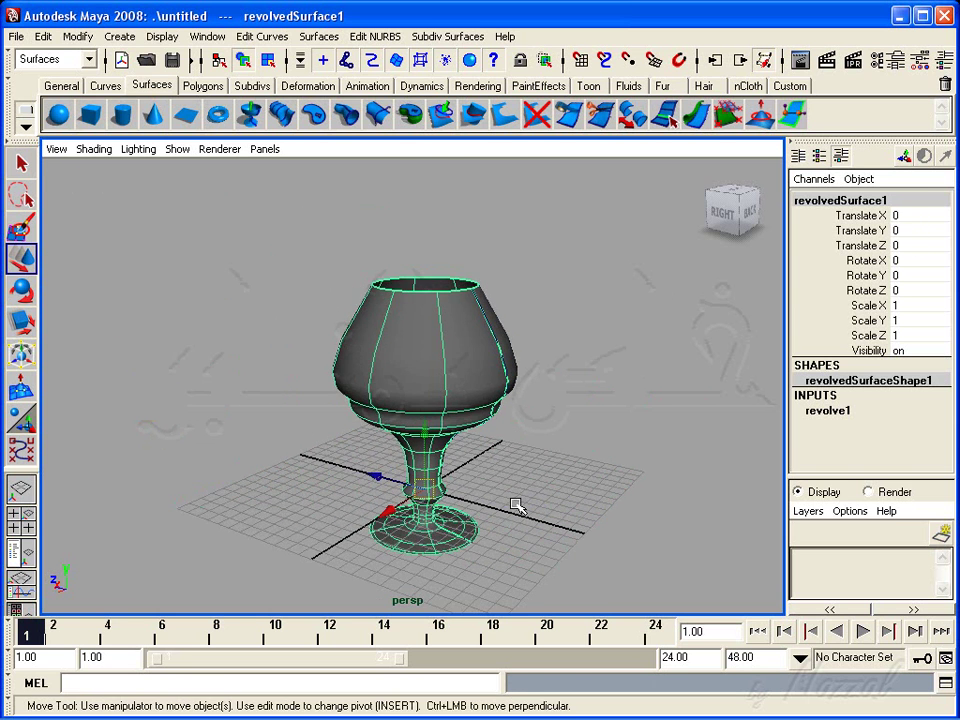
Step: Delete the goblet surface's construction history
click(43, 37)
click(68, 343)
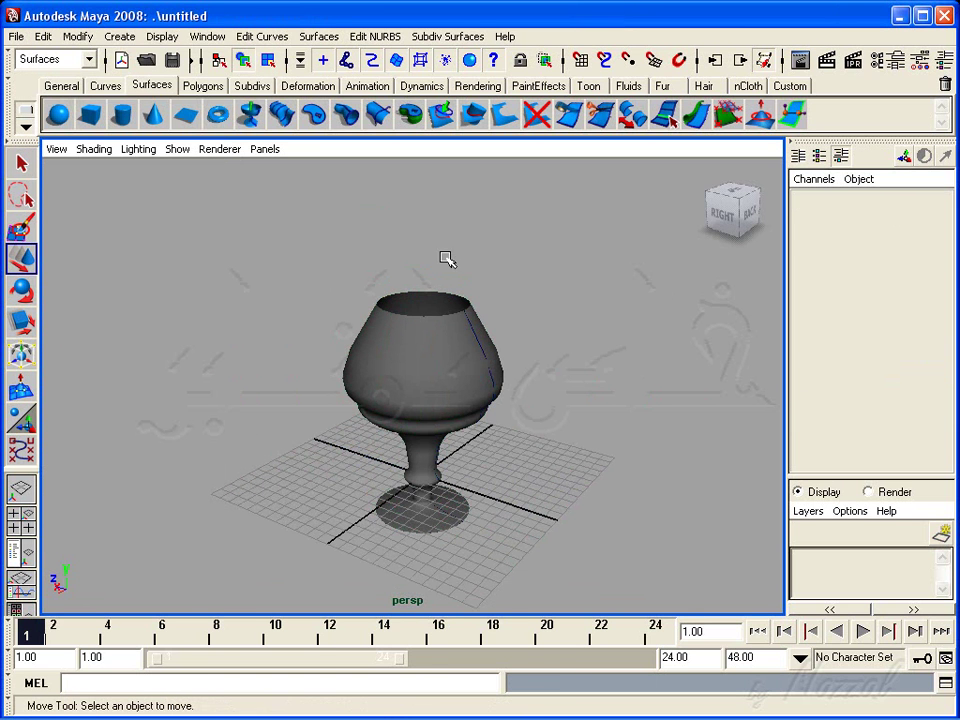
click(405, 349)
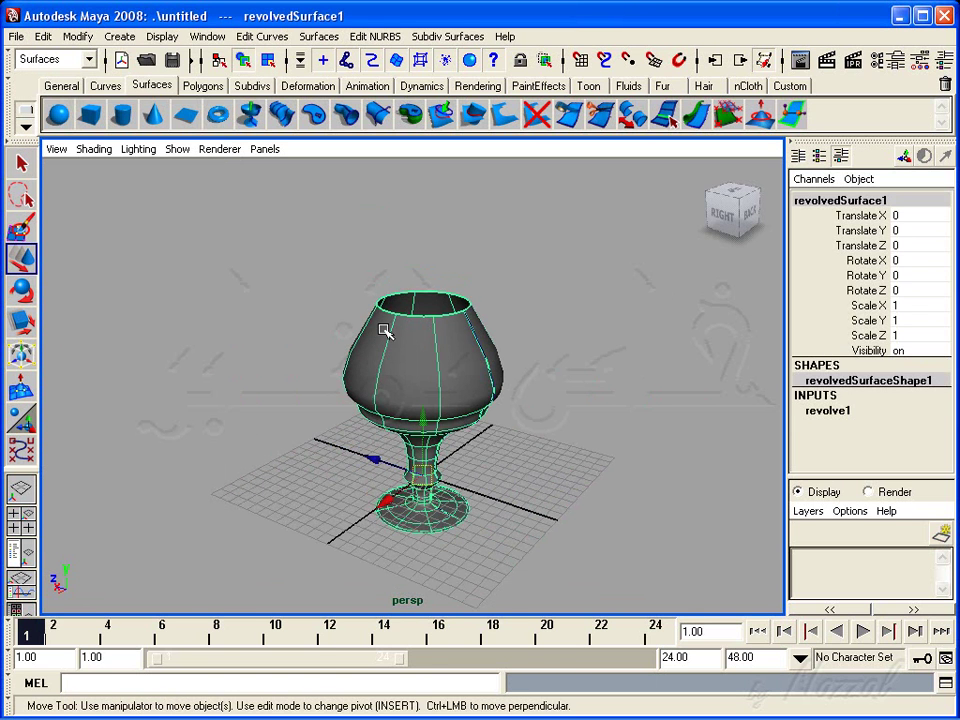
click(43, 37)
mouse_move(82, 233)
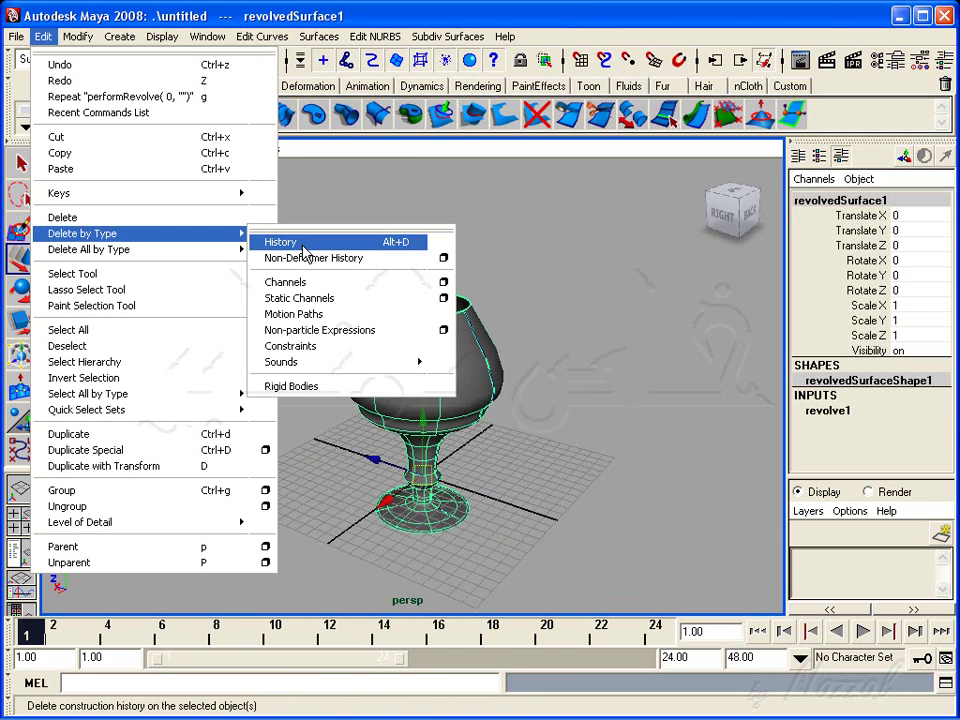
click(300, 242)
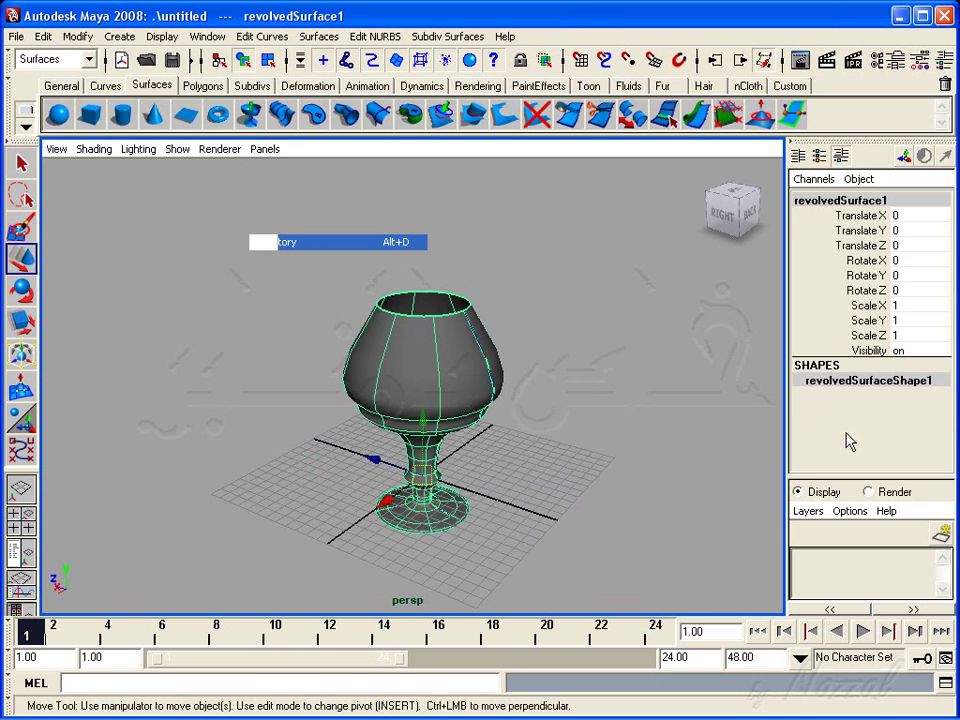
Step: Test that moving a profile-curve CV no longer changes the surface, then undo
click(620, 255)
alt+drag(355, 368, 401, 426)
alt+right_drag(401, 426, 444, 437)
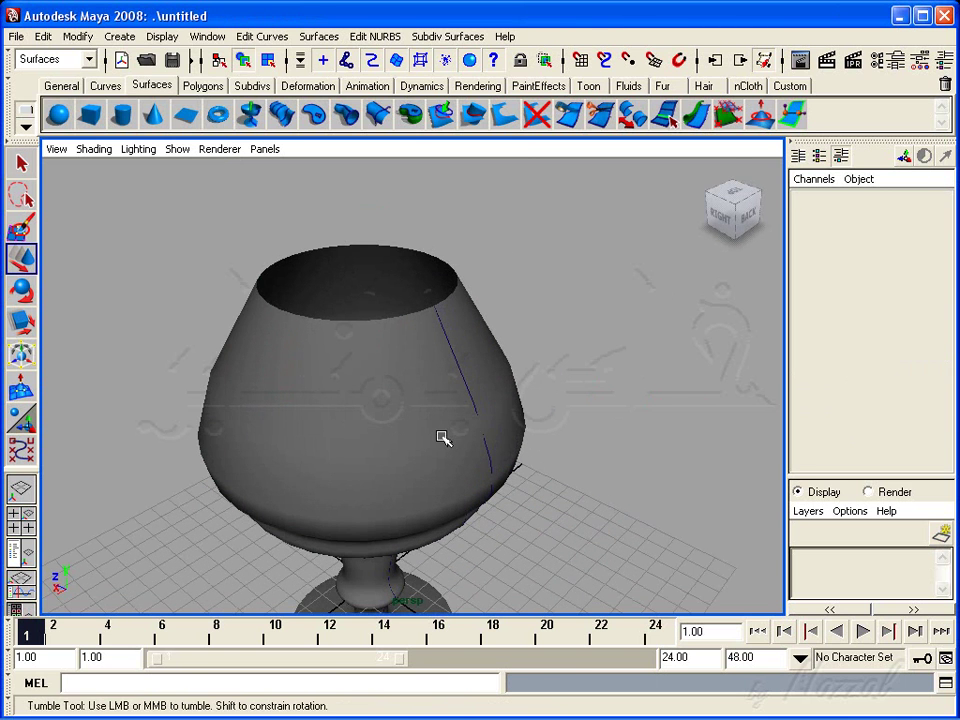
click(465, 378)
alt+drag(465, 378, 407, 386)
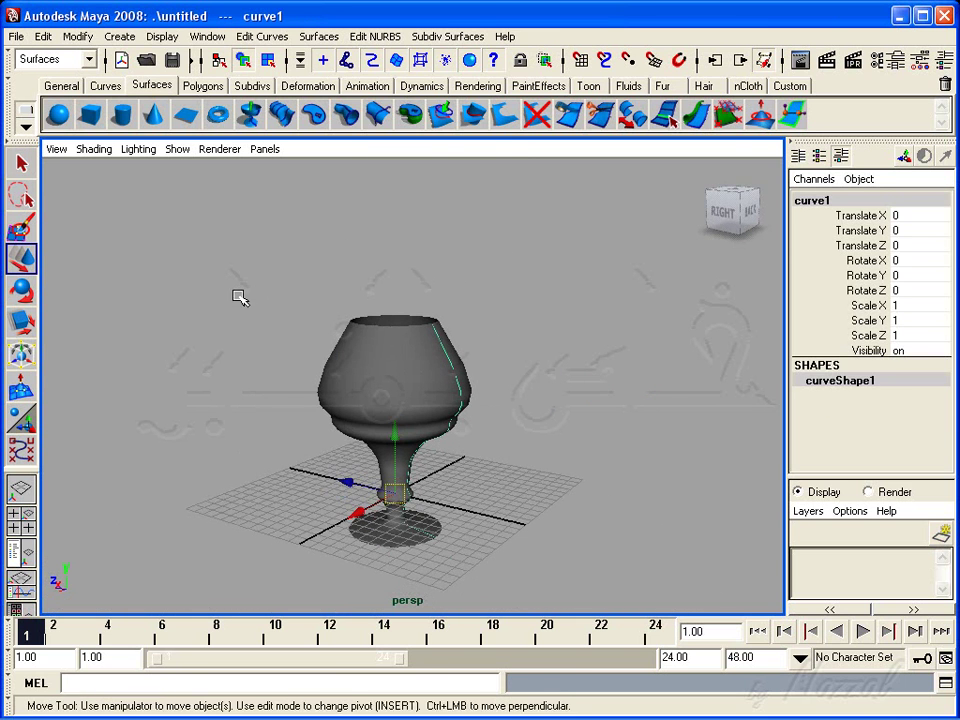
click(267, 60)
click(470, 404)
mouse_move(475, 403)
mouse_down()
mouse_move(499, 364)
mouse_move(467, 402)
mouse_move(544, 396)
mouse_up()
key(ctrl+z)
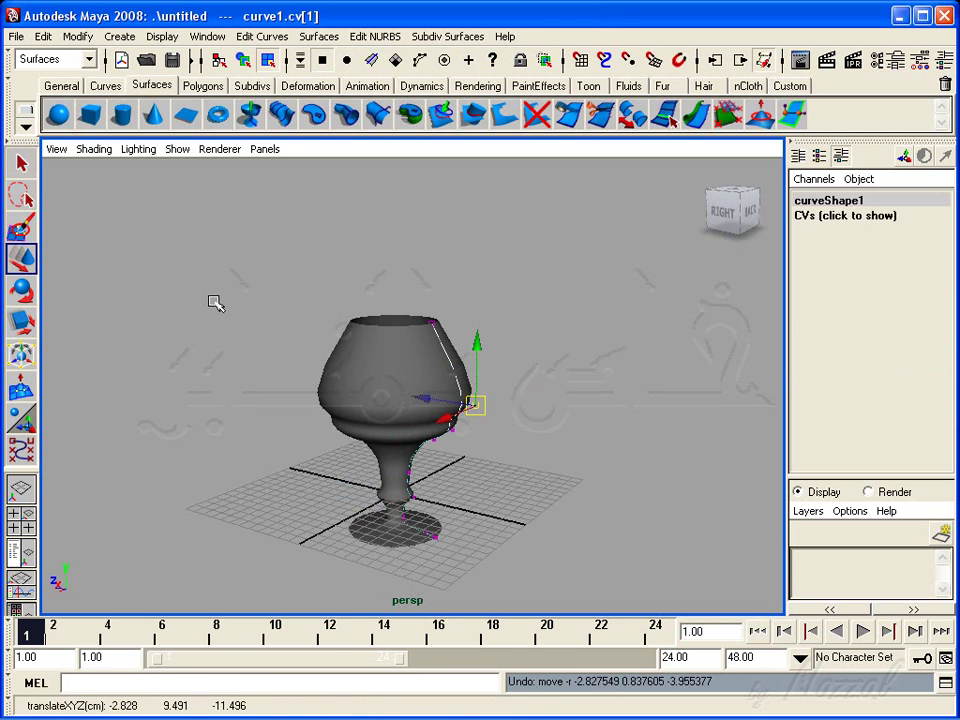
Step: Move the goblet surface aside as a test, undo it, and deselect
click(243, 60)
scroll(405, 443, down, 2)
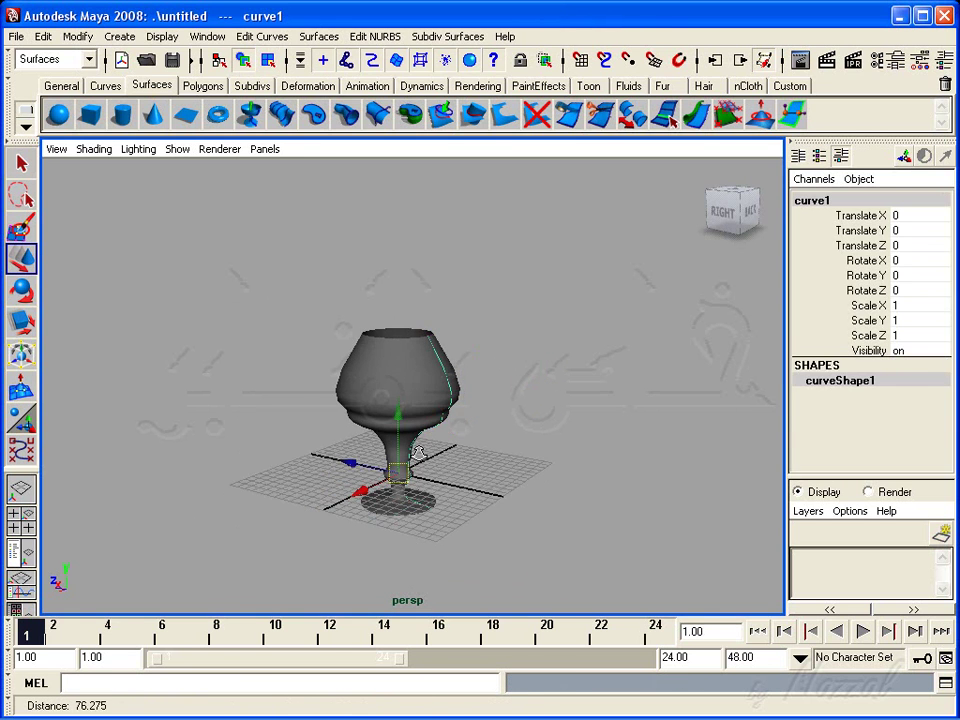
click(405, 443)
mouse_move(395, 470)
mouse_down()
mouse_move(225, 386)
mouse_move(553, 429)
mouse_move(348, 505)
mouse_move(463, 495)
mouse_move(568, 429)
mouse_move(429, 482)
mouse_move(527, 286)
mouse_up()
key(ctrl+z)
key(ctrl+z)
click(538, 448)
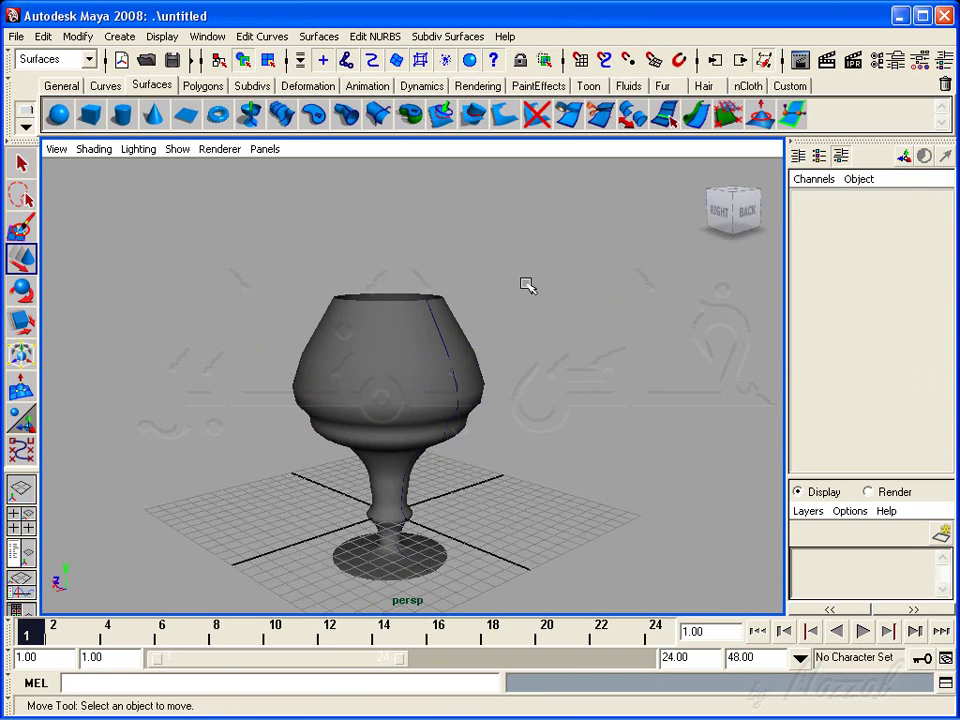
key(ctrl+z)
Step: Delete the revolved goblet and reorient the view over the empty grid
key(Delete)
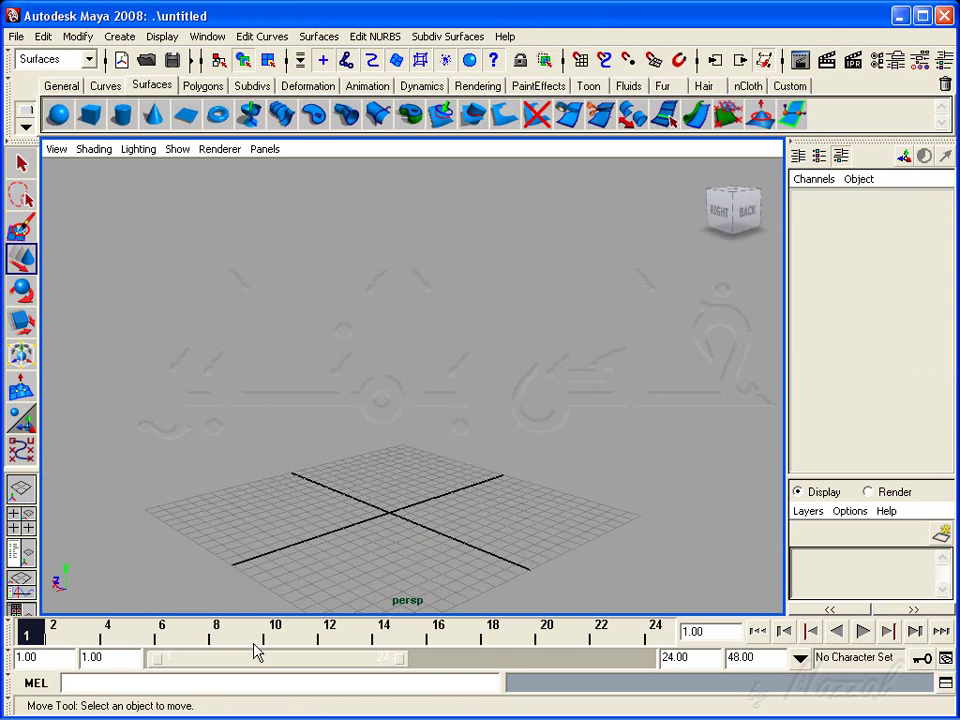
alt+drag(484, 499, 486, 478)
mouse_move(486, 478)
alt+right_down()
mouse_move(480, 459)
mouse_move(458, 466)
alt+right_up()
alt+drag(458, 466, 420, 333)
mouse_move(340, 474)
alt+mouse_down()
mouse_move(394, 486)
mouse_move(410, 458)
alt+mouse_up()
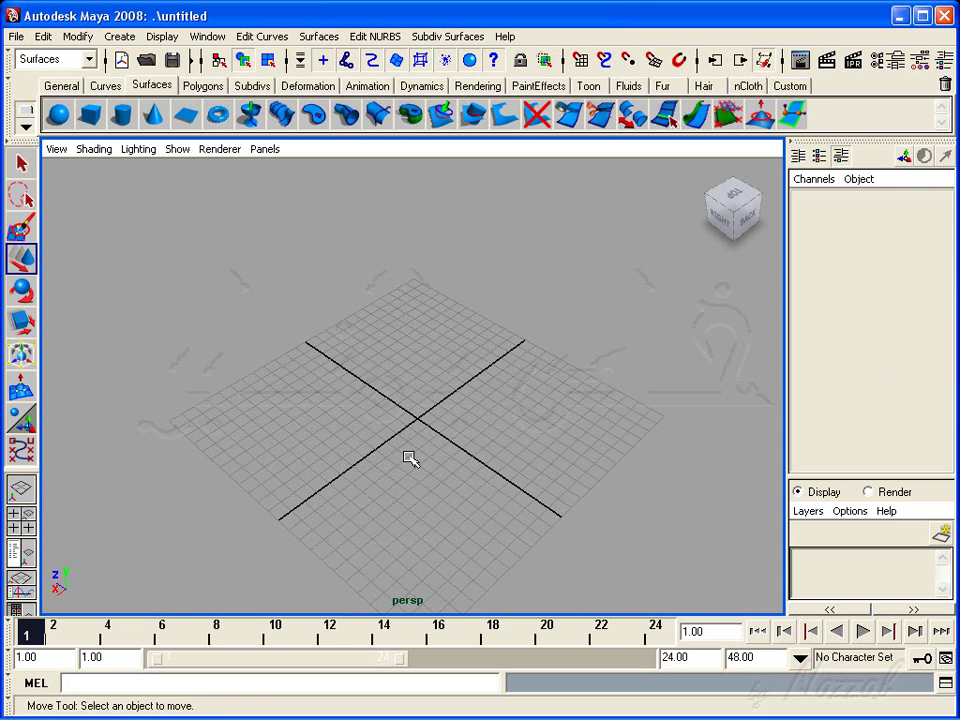
Step: Browse the Surfaces menu, then bring up Create to reach NURBS Primitives
click(315, 37)
click(326, 96)
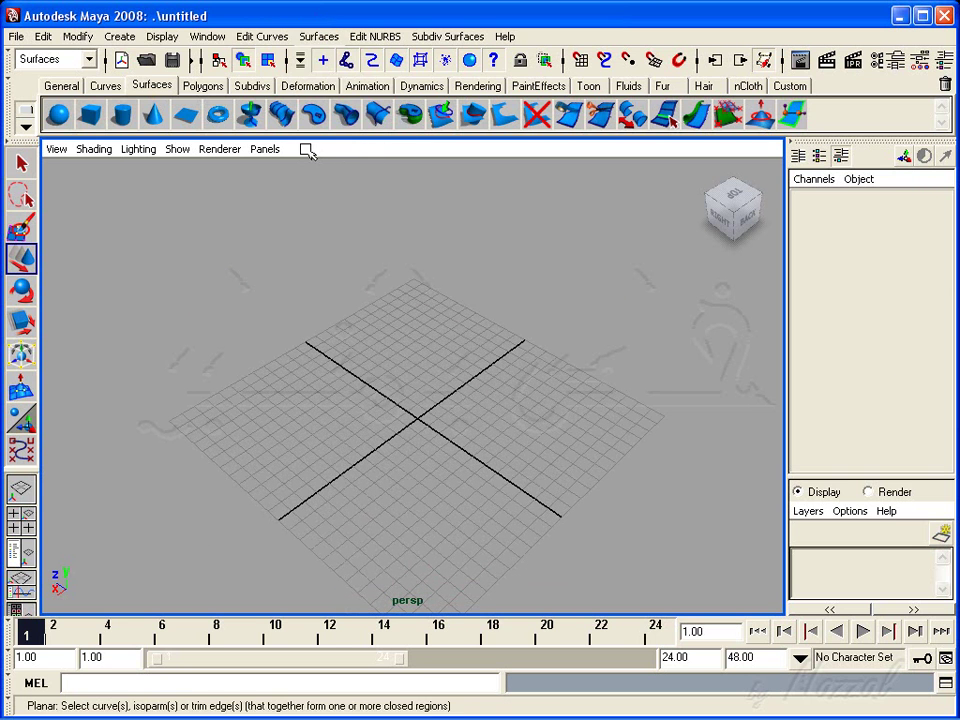
click(318, 37)
click(296, 249)
alt+drag(296, 249, 422, 422)
alt+middle_drag(422, 422, 411, 416)
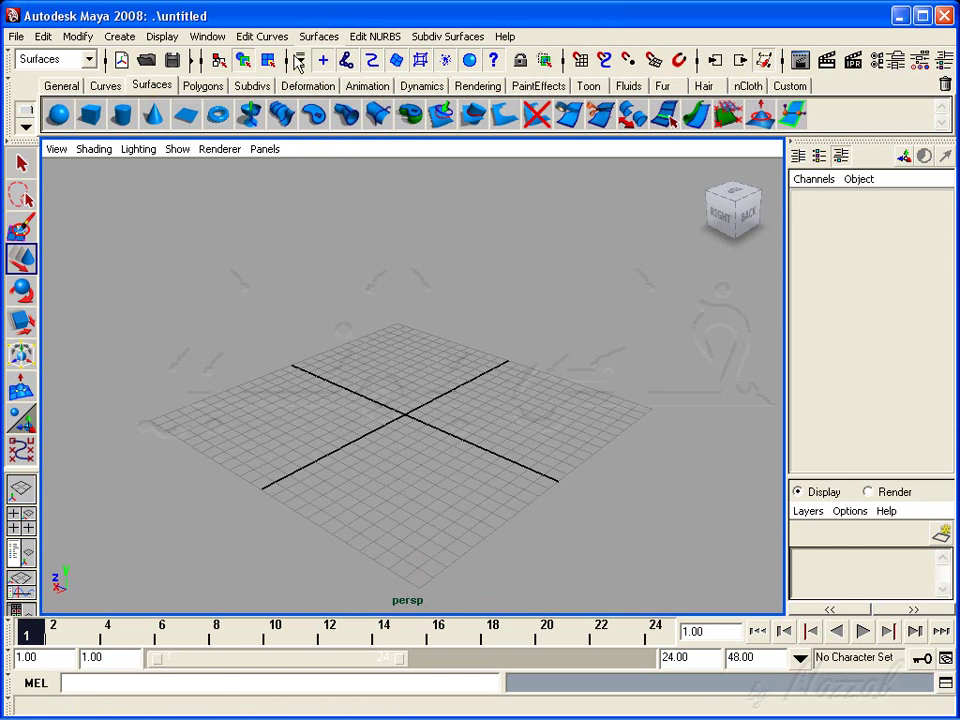
click(318, 37)
click(370, 422)
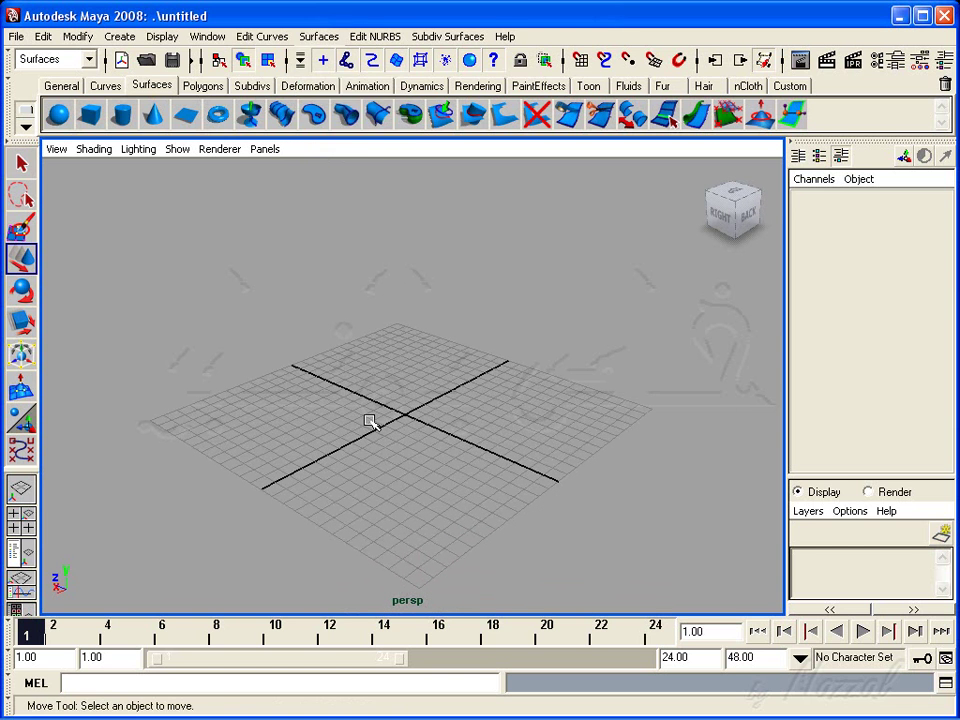
click(119, 37)
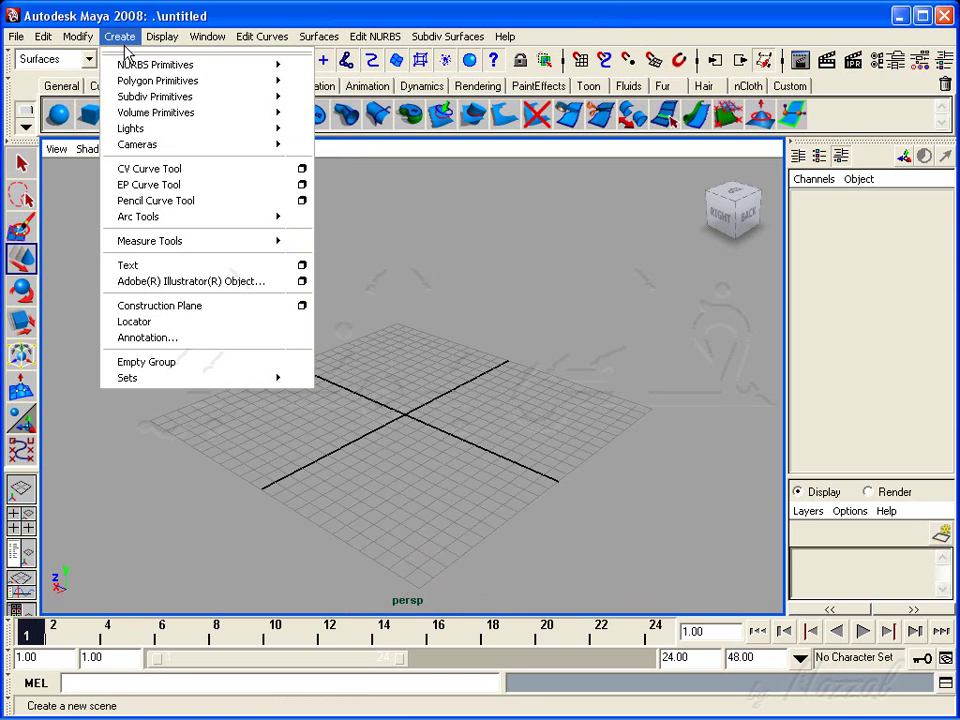
mouse_move(155, 65)
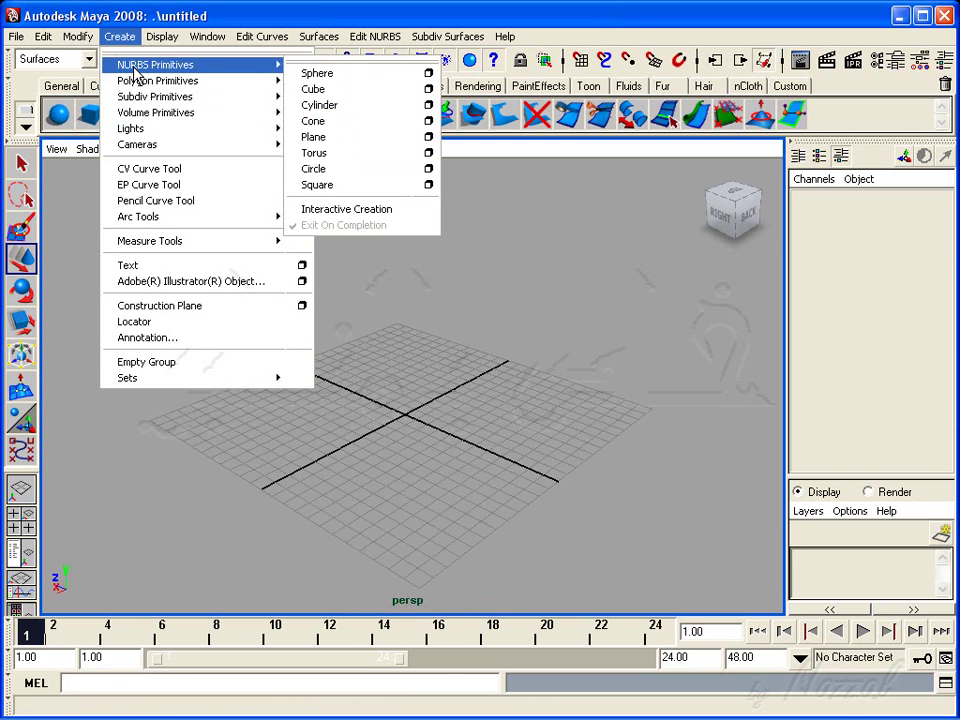
Step: Create a NURBS circle and scale it up to 5.512
click(347, 178)
key(r)
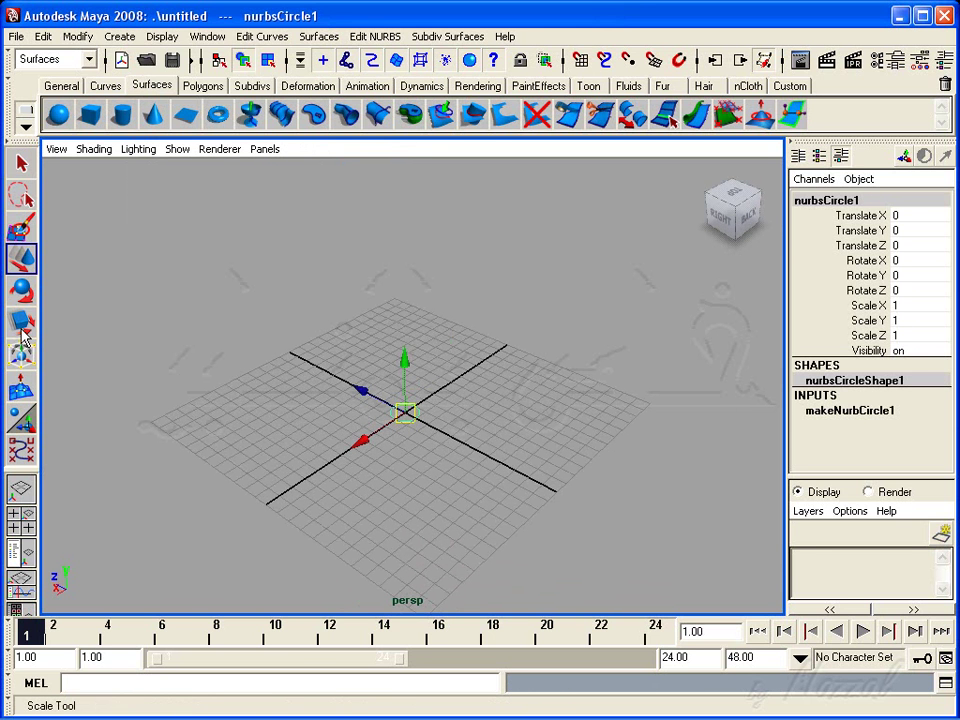
drag(404, 412, 499, 420)
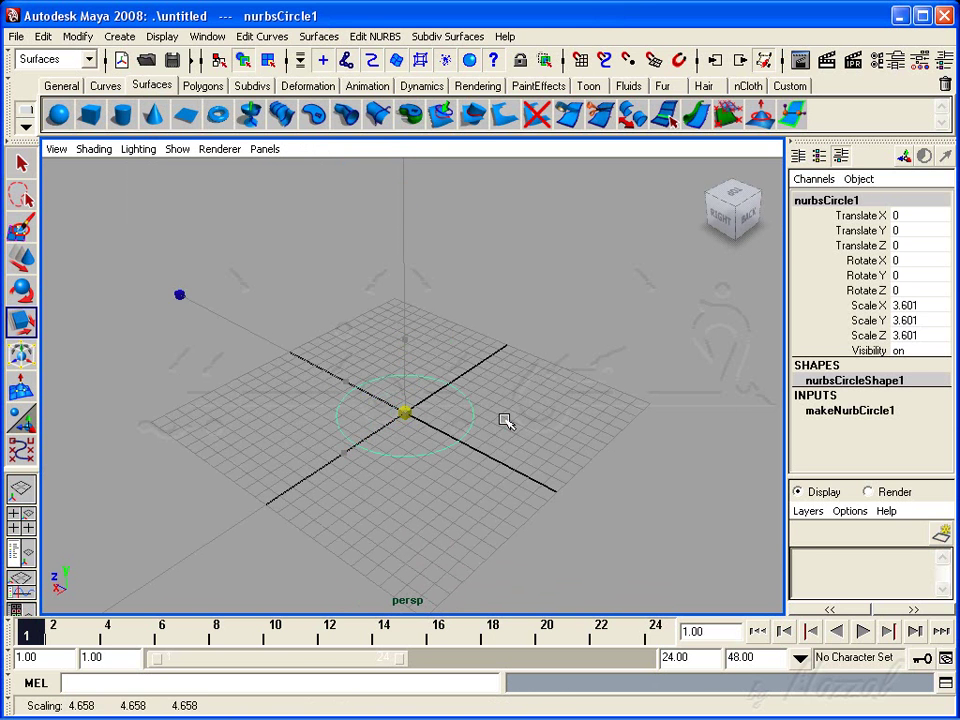
click(22, 258)
alt+right_drag(546, 454, 481, 420)
alt+drag(481, 420, 482, 399)
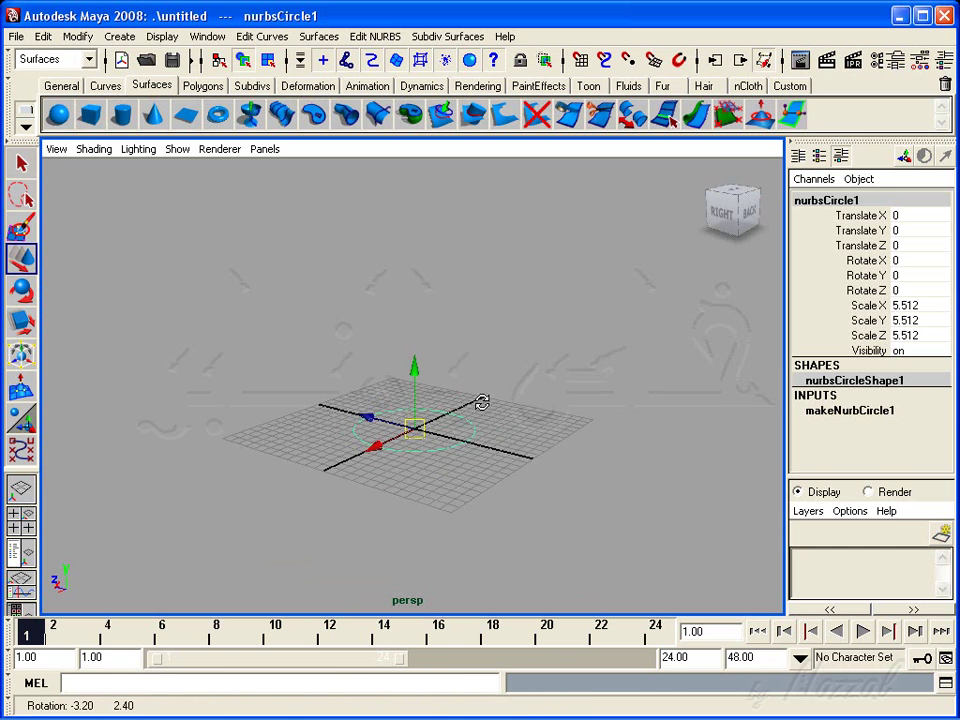
alt+middle_drag(424, 347, 461, 386)
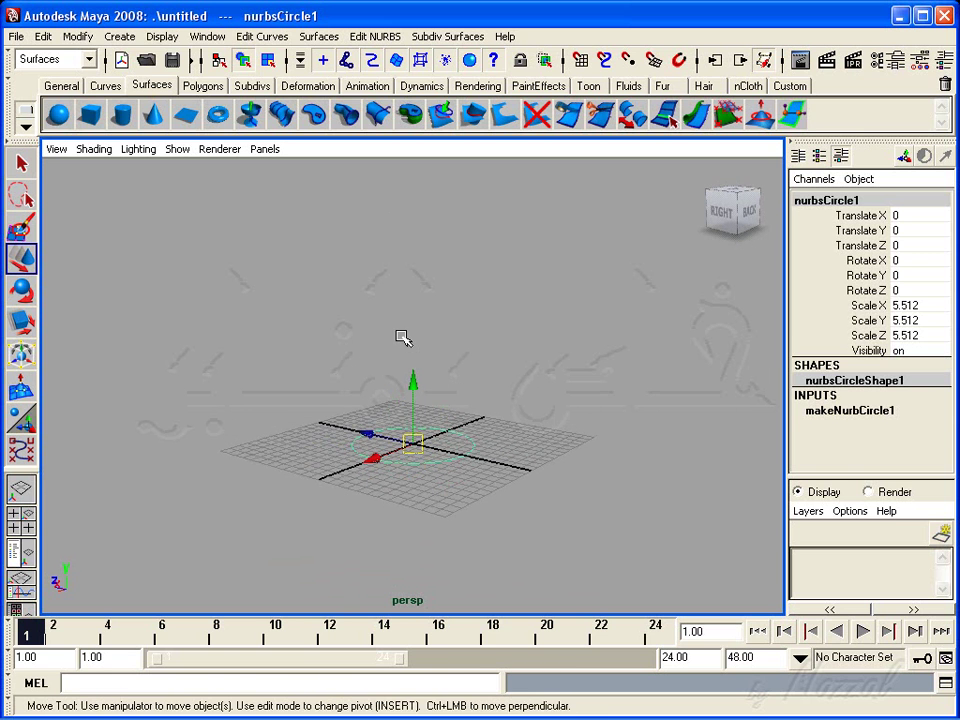
mouse_move(437, 369)
alt+mouse_down()
mouse_move(443, 403)
mouse_move(422, 306)
mouse_move(424, 216)
mouse_move(497, 340)
alt+mouse_up()
Step: Duplicate the circle, raise the copy, and select both circles
key(ctrl+d)
click(497, 340)
alt+middle_drag(497, 340, 484, 358)
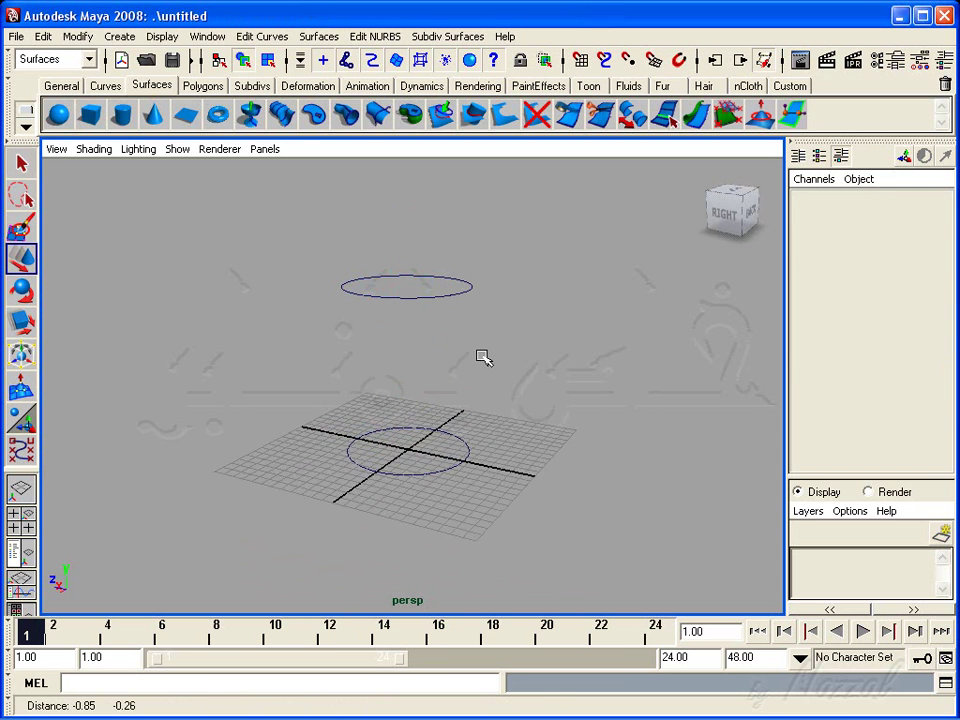
click(446, 455)
click(465, 277)
mouse_move(420, 313)
alt+mouse_down()
mouse_move(493, 411)
mouse_move(471, 407)
alt+mouse_up()
Step: Loft the two circles into a cylinder with Surfaces > Loft
click(319, 36)
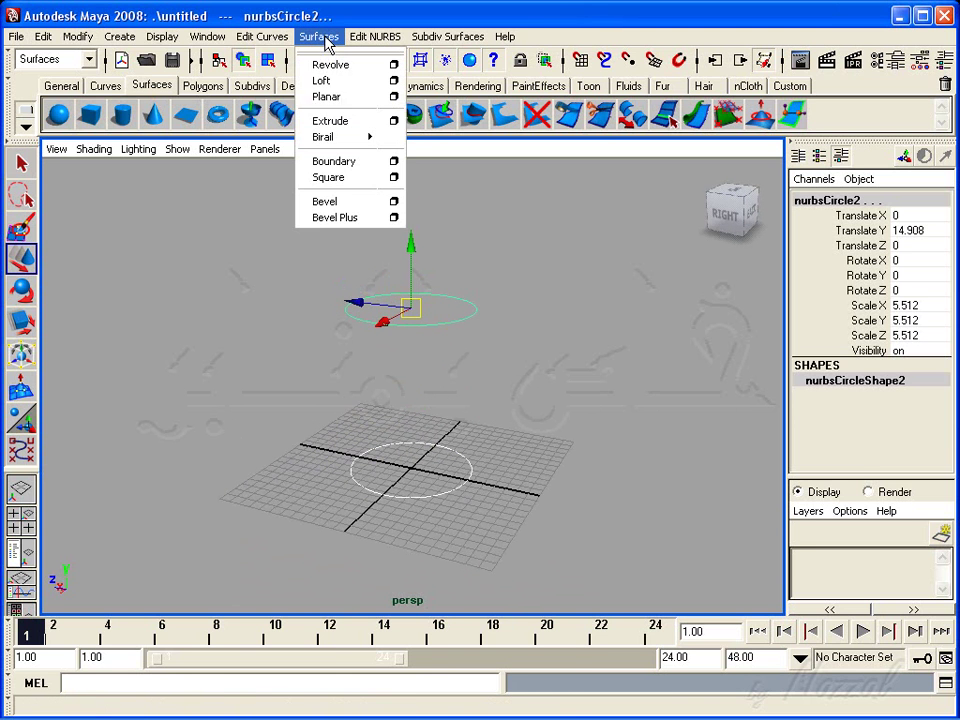
click(330, 88)
mouse_move(508, 414)
alt+mouse_down()
mouse_move(497, 394)
mouse_move(441, 386)
alt+mouse_up()
click(503, 372)
mouse_move(503, 372)
alt+mouse_down()
mouse_move(225, 379)
mouse_move(369, 403)
alt+mouse_up()
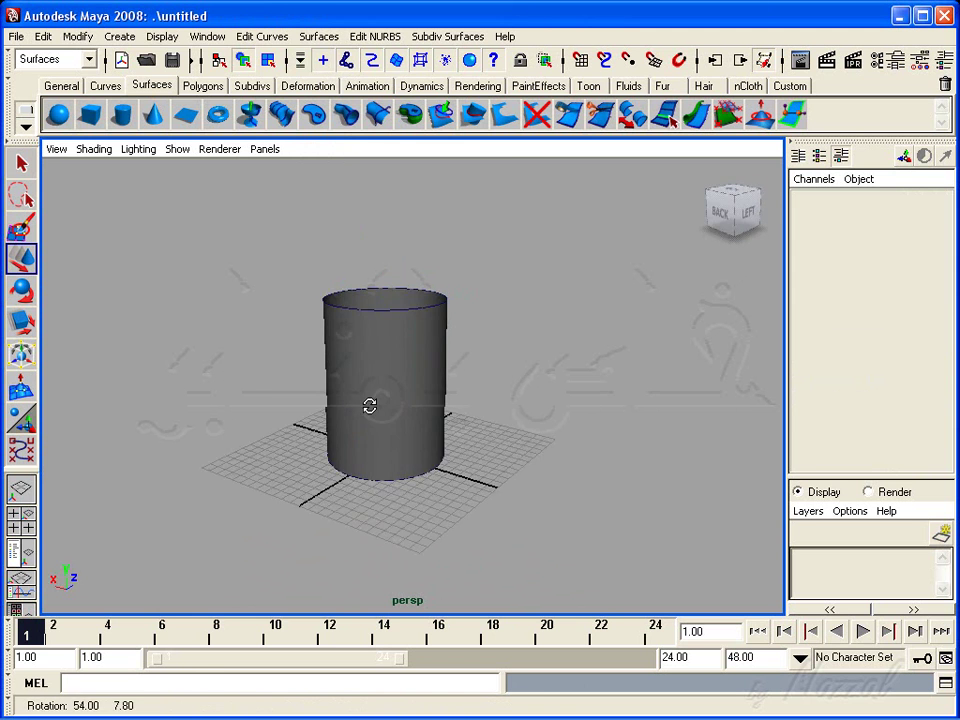
alt+right_drag(369, 403, 375, 401)
alt+drag(375, 401, 474, 477)
Step: Widen the cylinder's top circle to scale 14.321, turning it into a cone
click(458, 432)
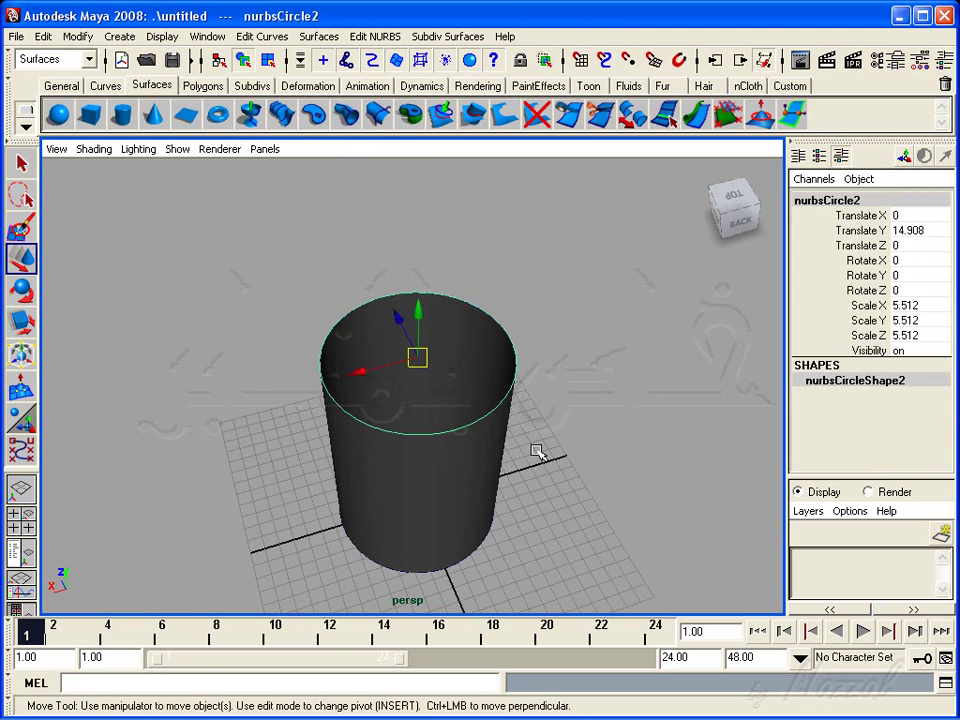
alt+drag(534, 450, 489, 420)
key(e)
key(r)
drag(420, 352, 640, 360)
mouse_move(461, 421)
alt+mouse_down()
mouse_move(470, 452)
mouse_move(448, 484)
alt+mouse_up()
Step: Orbit to a side view and duplicate the cone's top circle
click(447, 452)
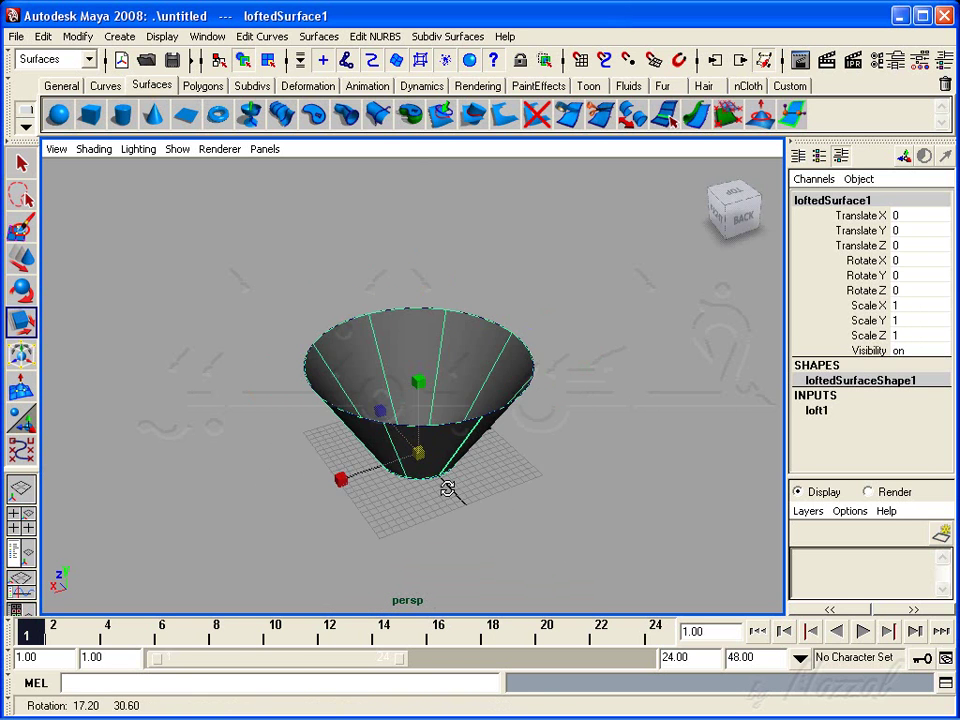
click(28, 262)
alt+drag(470, 420, 501, 413)
alt+right_drag(501, 413, 414, 396)
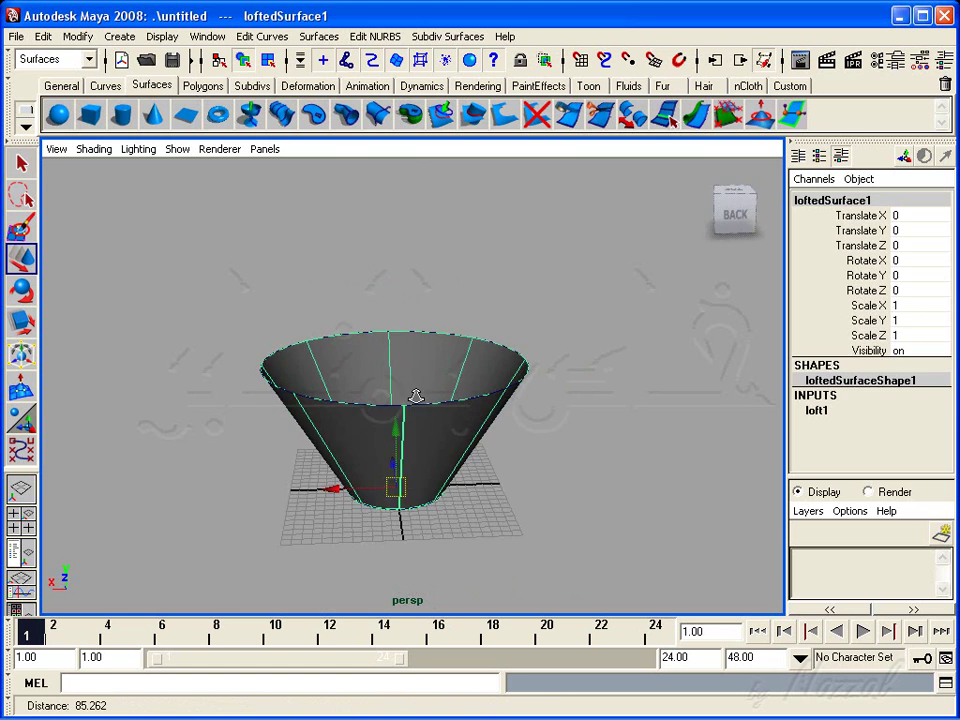
alt+drag(414, 396, 443, 388)
click(476, 317)
mouse_move(476, 317)
alt+mouse_down()
mouse_move(422, 433)
mouse_move(451, 438)
alt+mouse_up()
click(448, 424)
key(ctrl+d)
Step: Raise the circle copy above the rim and loft it with the rim into a band
drag(414, 347, 414, 288)
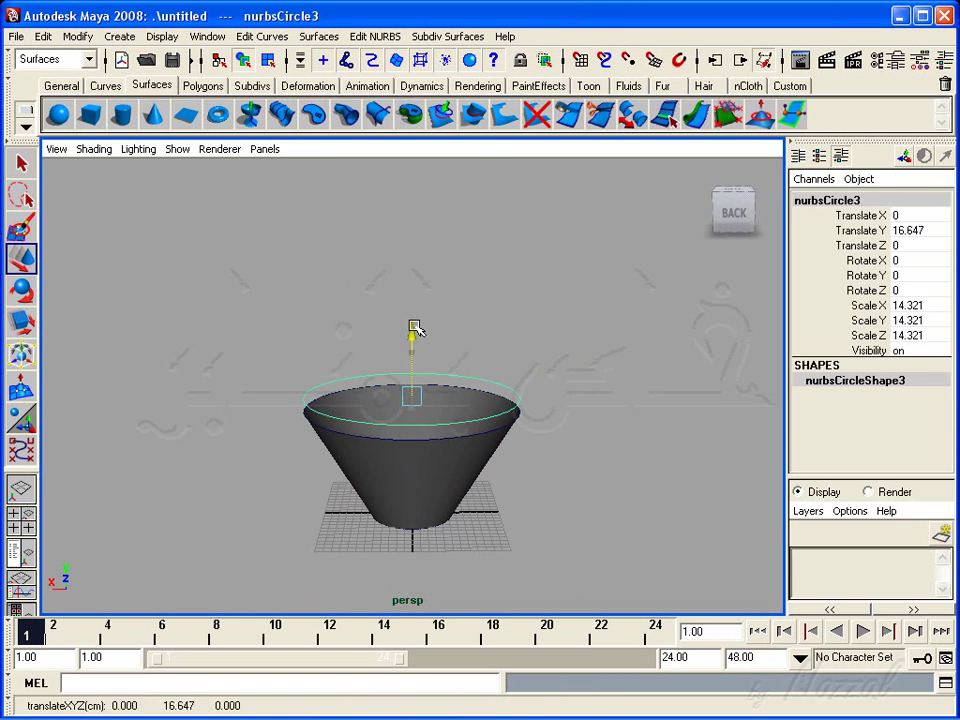
alt+drag(425, 420, 437, 435)
click(463, 392)
shift+click(472, 364)
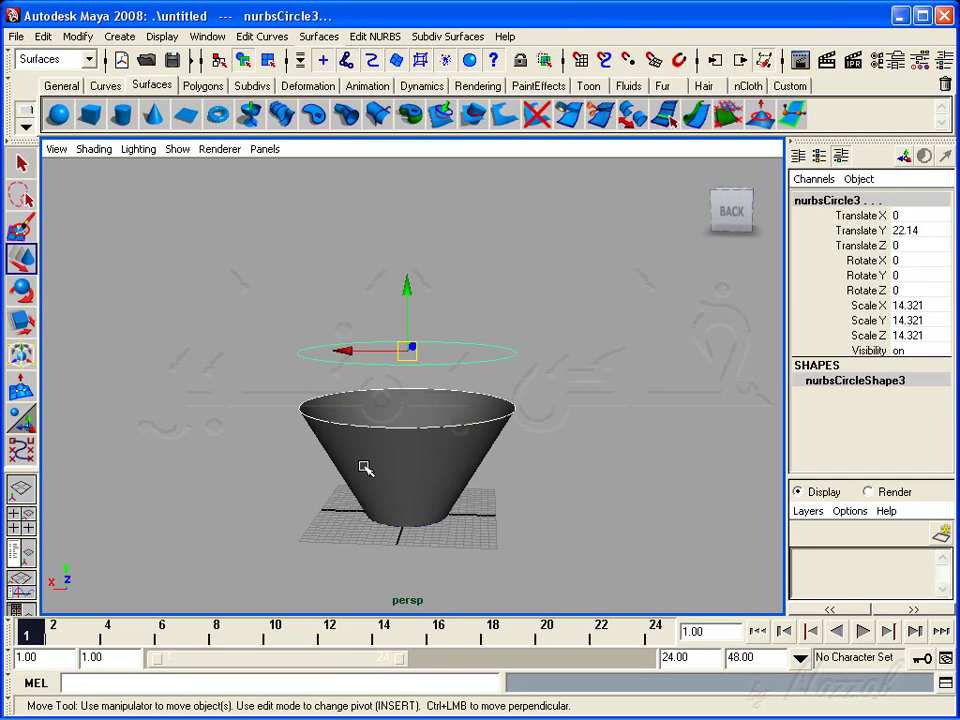
key(g)
Step: Duplicate the top rim circle, shrink it to 5.96, and lower it inside the bowl
alt+drag(552, 486, 523, 465)
click(568, 418)
mouse_move(568, 418)
alt+mouse_down()
mouse_move(413, 448)
mouse_move(463, 450)
mouse_move(452, 441)
mouse_move(438, 469)
mouse_move(375, 461)
mouse_move(446, 484)
mouse_move(428, 481)
alt+mouse_up()
click(452, 443)
click(443, 463)
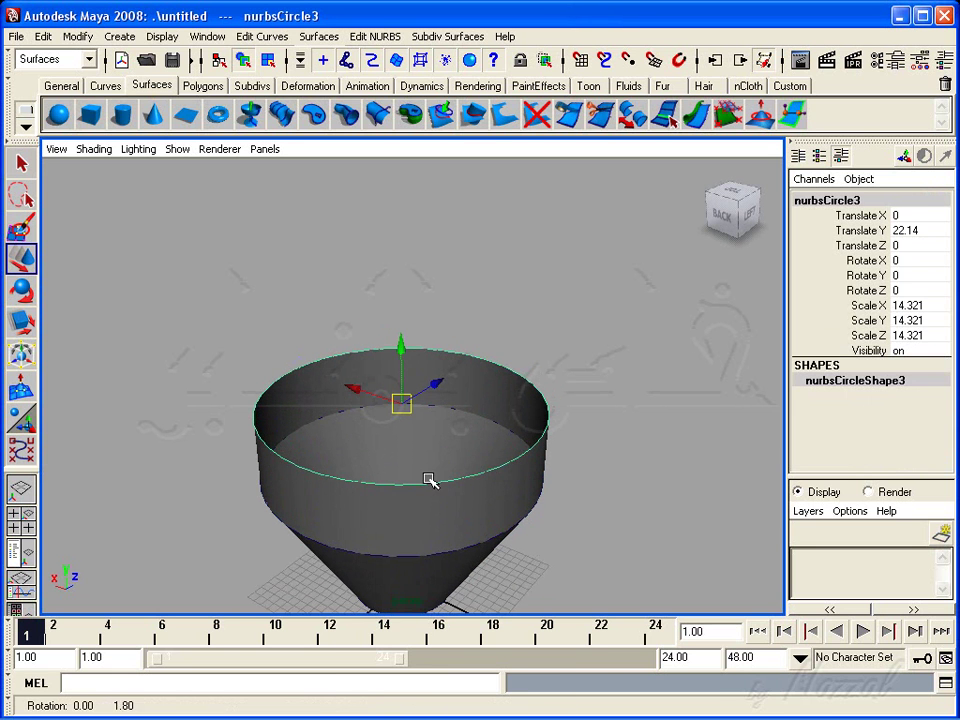
key(ctrl+d)
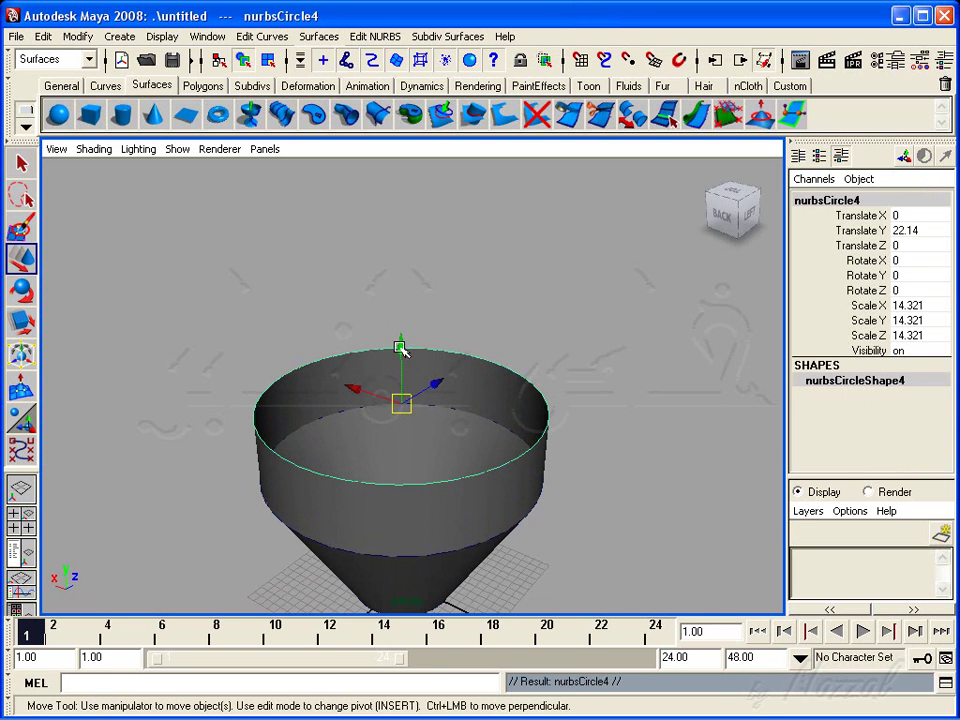
middle_drag(305, 266, 284, 281)
click(30, 320)
mouse_move(398, 330)
middle_down()
mouse_move(336, 317)
mouse_move(261, 326)
middle_up()
key(w)
mouse_move(401, 251)
mouse_down()
mouse_move(416, 381)
mouse_move(433, 377)
mouse_move(478, 450)
mouse_up()
Step: Zoom in on the bowl, selecting and deselecting the band surface
click(478, 450)
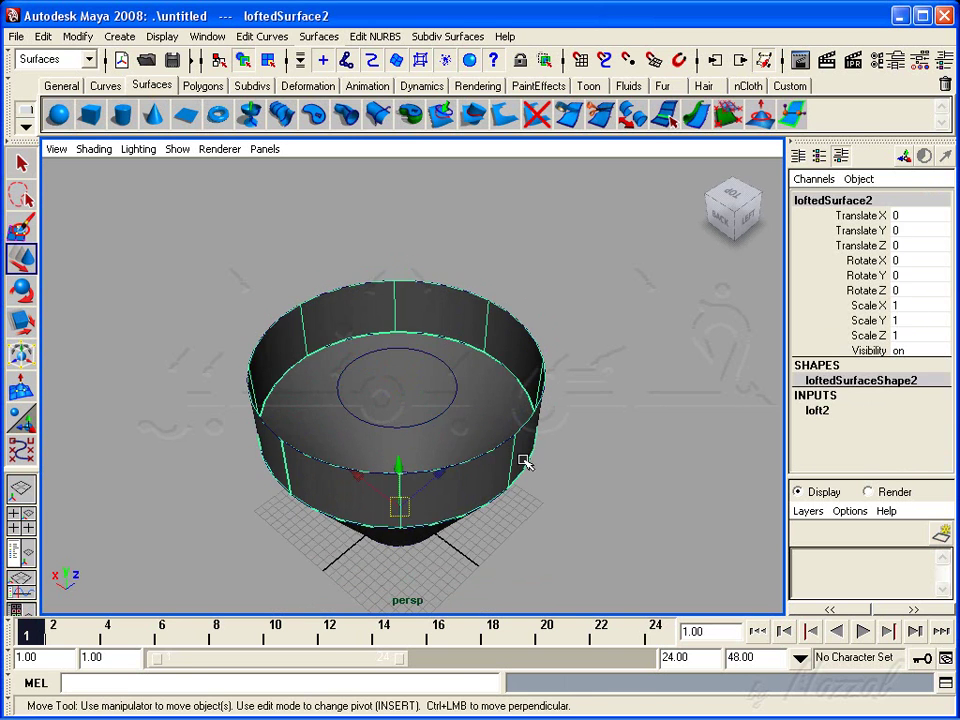
alt+right_drag(524, 461, 467, 471)
click(531, 463)
click(548, 467)
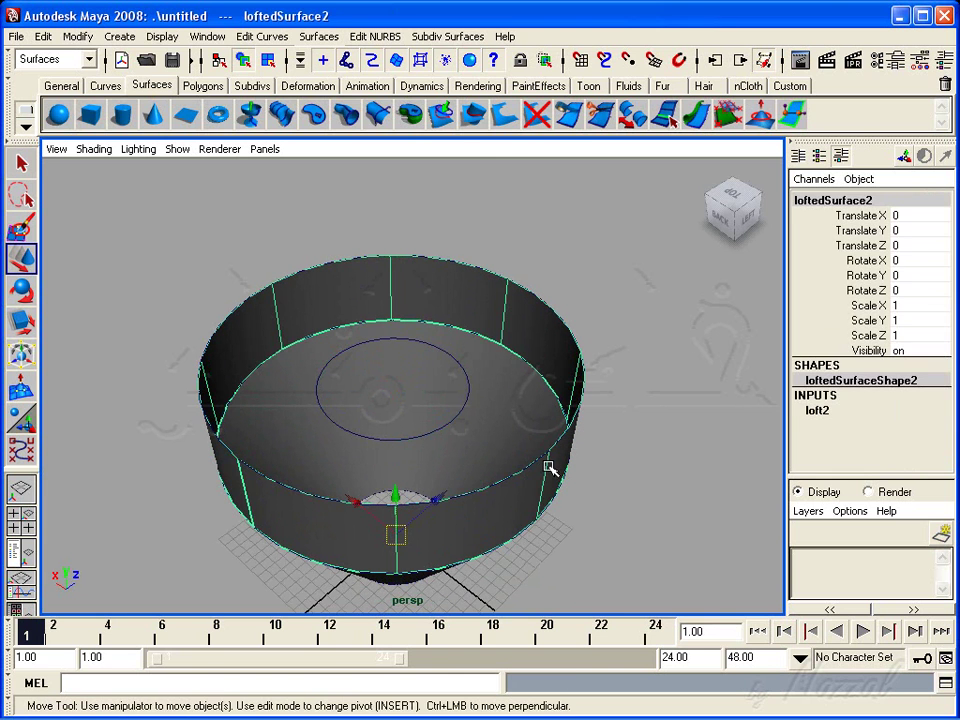
click(605, 279)
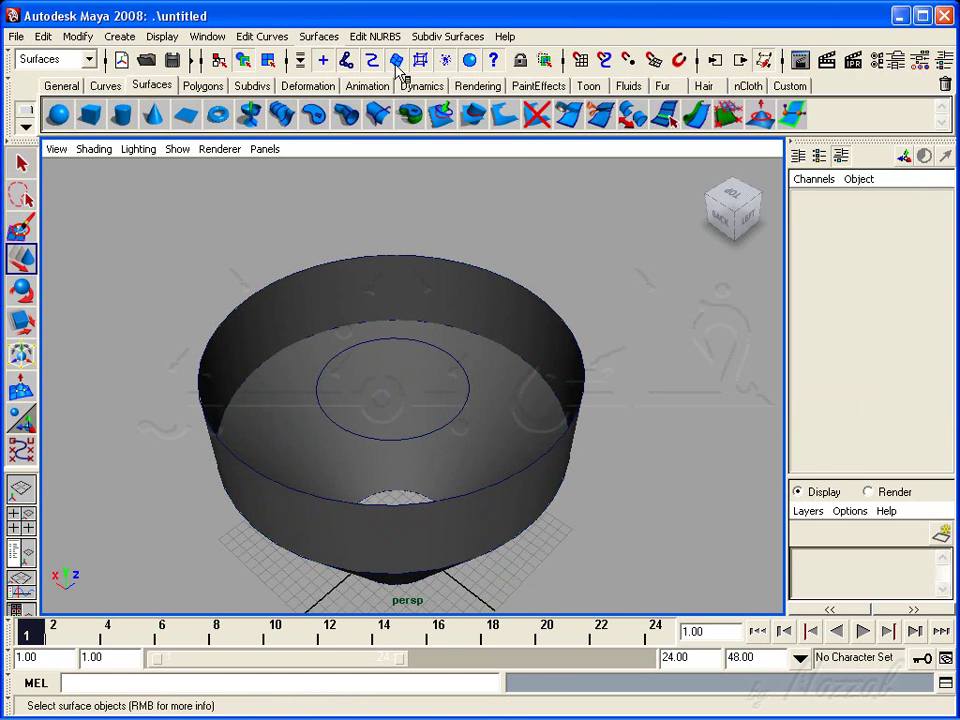
Step: Loft the rim and small inner circle into a cap, then raise the inner circle to dome it
click(547, 455)
click(452, 422)
alt+right_drag(504, 452, 489, 476)
alt+drag(489, 476, 388, 170)
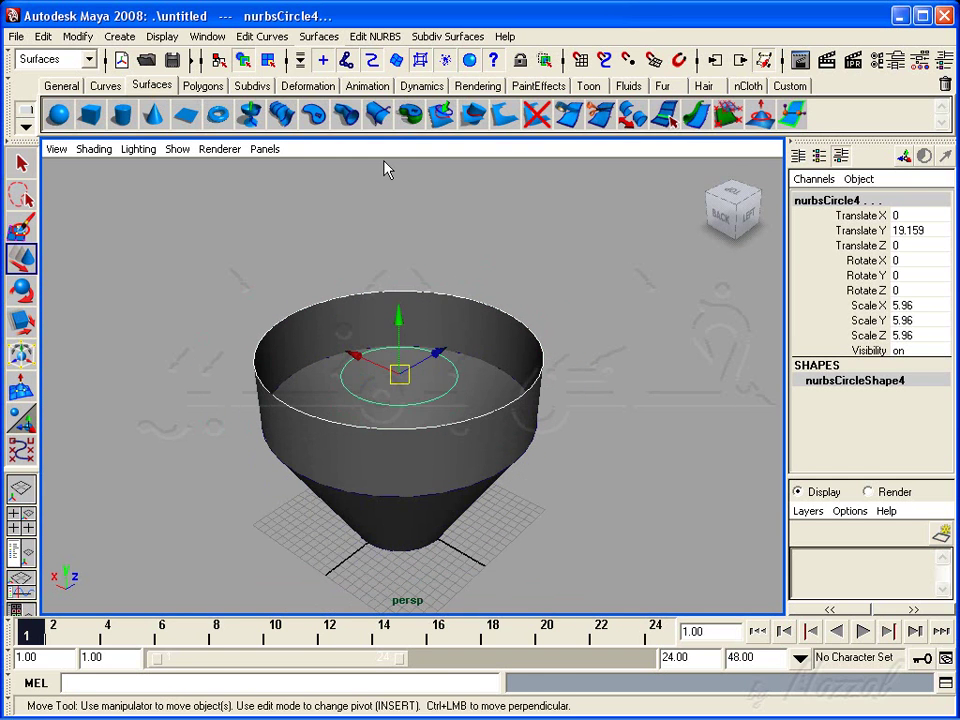
alt+drag(439, 439, 348, 163)
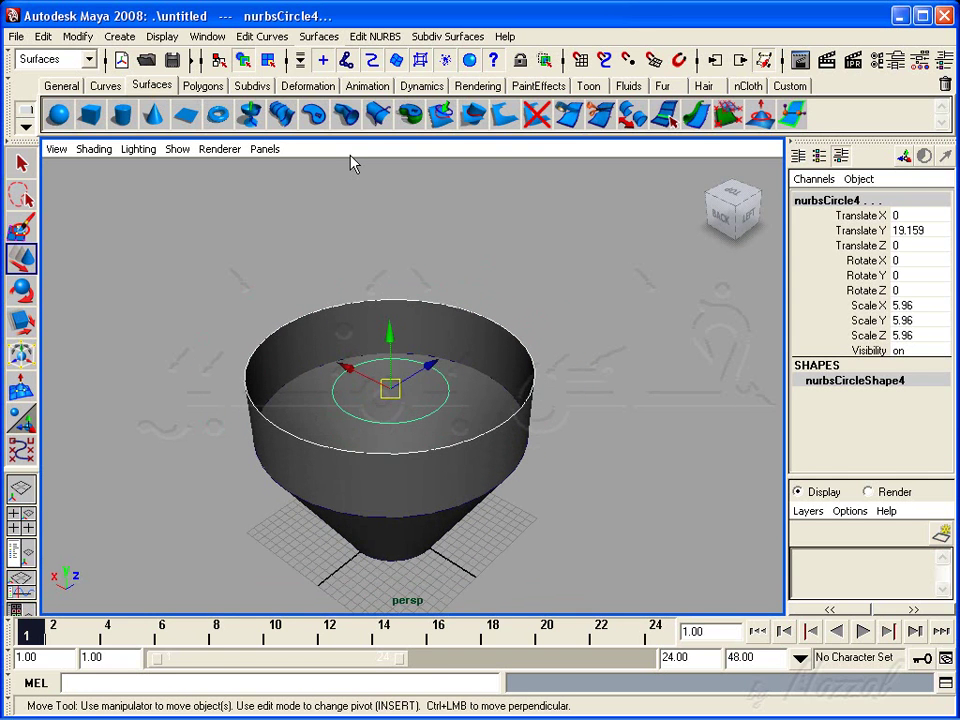
key(g)
mouse_move(570, 452)
alt+mouse_down()
mouse_move(482, 409)
mouse_move(392, 424)
mouse_move(304, 336)
mouse_move(360, 401)
alt+mouse_up()
click(360, 392)
click(383, 398)
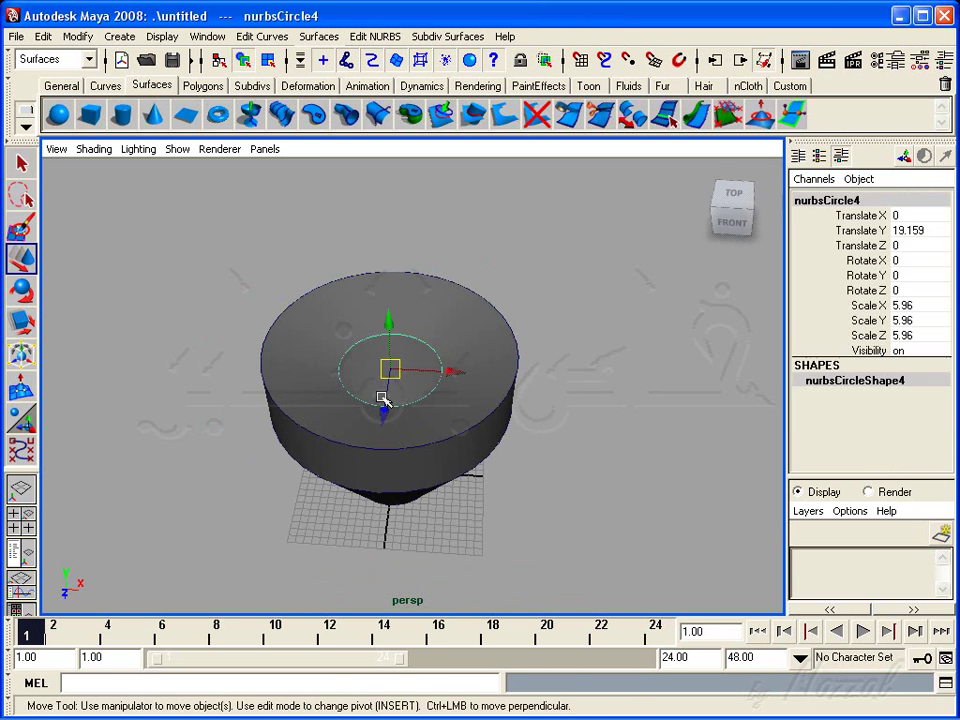
drag(392, 331, 388, 216)
Step: Marquee-select all the surfaces and circles and delete them
mouse_move(474, 317)
alt+mouse_down()
mouse_move(403, 229)
mouse_move(386, 429)
mouse_move(410, 340)
mouse_move(407, 353)
mouse_move(482, 439)
mouse_move(268, 435)
mouse_move(340, 375)
mouse_move(306, 418)
mouse_move(489, 461)
alt+mouse_up()
mouse_move(360, 446)
alt+mouse_down()
mouse_move(640, 237)
mouse_move(609, 219)
mouse_move(540, 399)
mouse_move(611, 399)
alt+mouse_up()
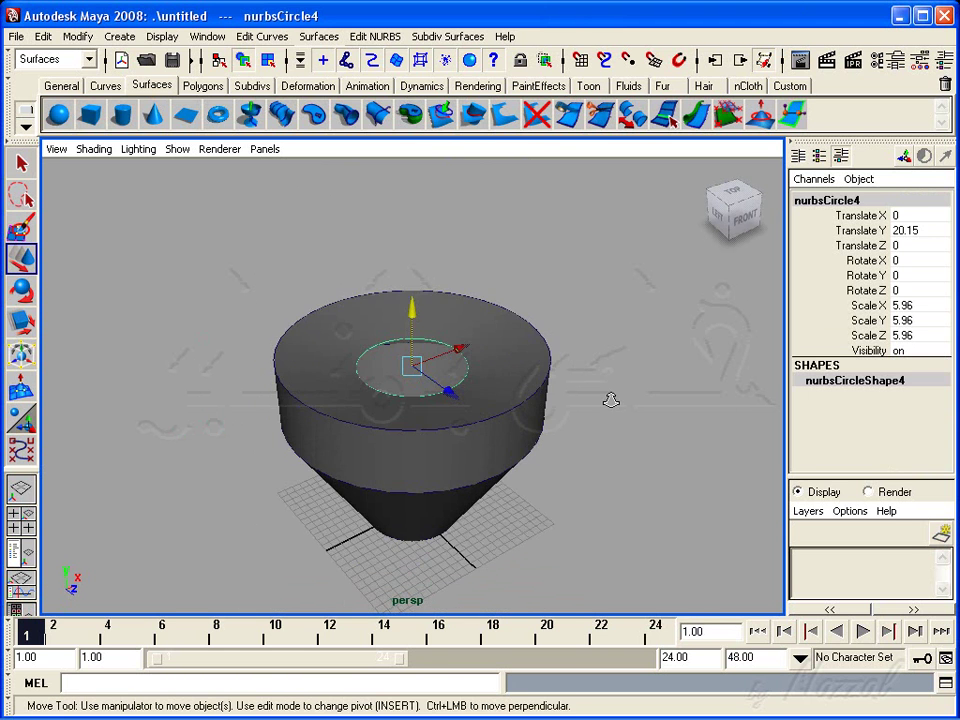
drag(557, 314, 206, 594)
key(Delete)
mouse_move(394, 476)
alt+right_down()
mouse_move(450, 462)
mouse_move(474, 469)
alt+right_up()
Step: Check the Surfaces menu, then orbit the grid toward an overhead view
alt+right_drag(394, 441, 443, 437)
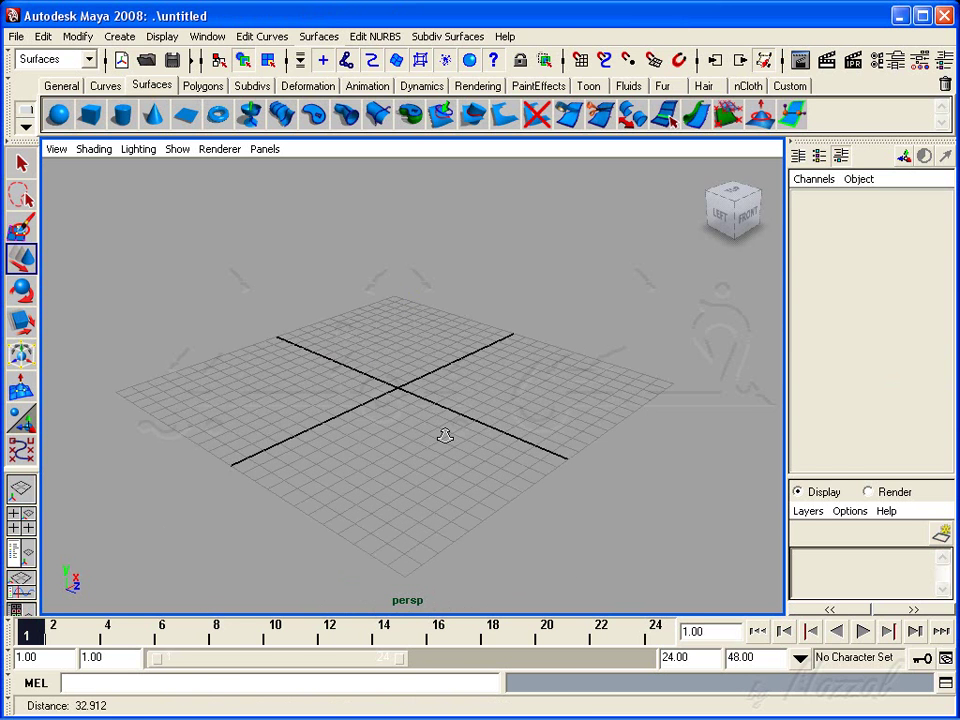
click(320, 37)
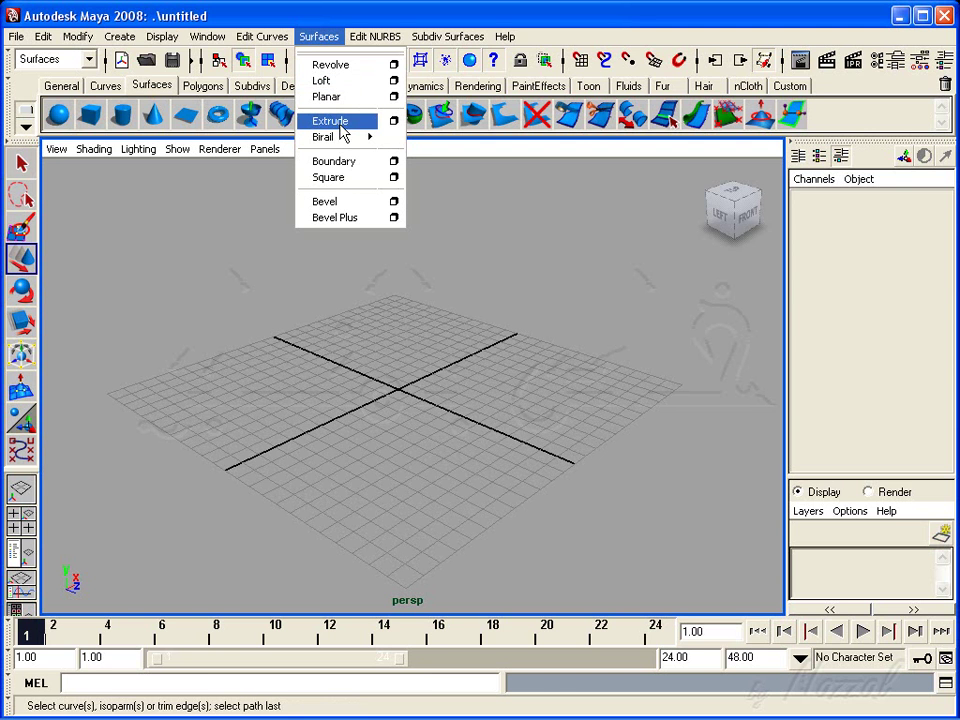
mouse_move(351, 154)
alt+mouse_down()
mouse_move(463, 399)
mouse_move(397, 396)
alt+mouse_up()
alt+right_drag(397, 396, 409, 393)
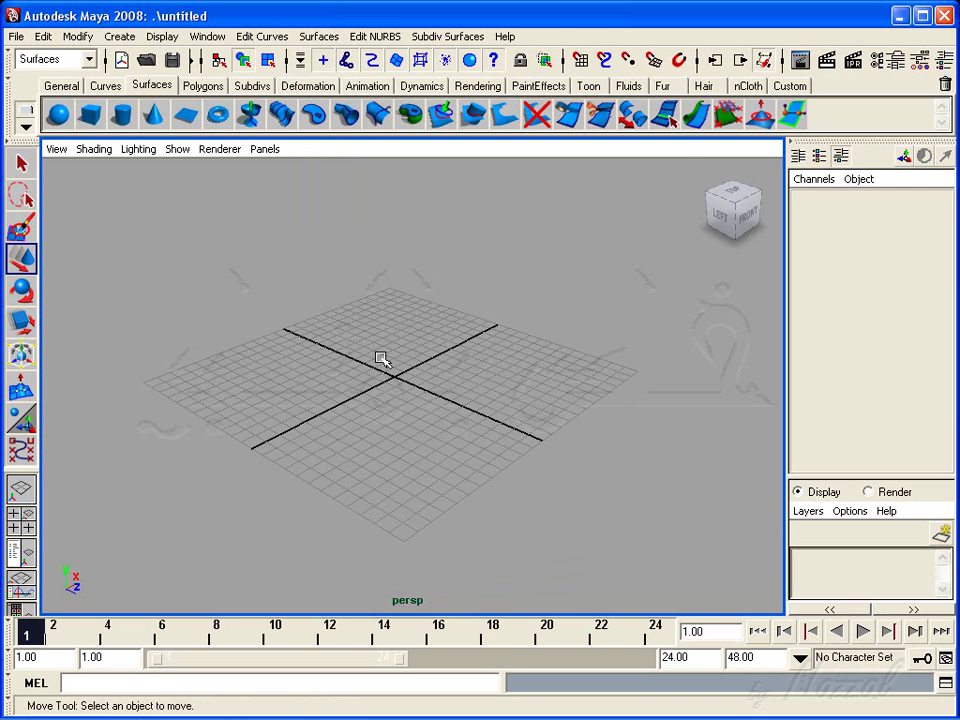
alt+drag(383, 360, 155, 170)
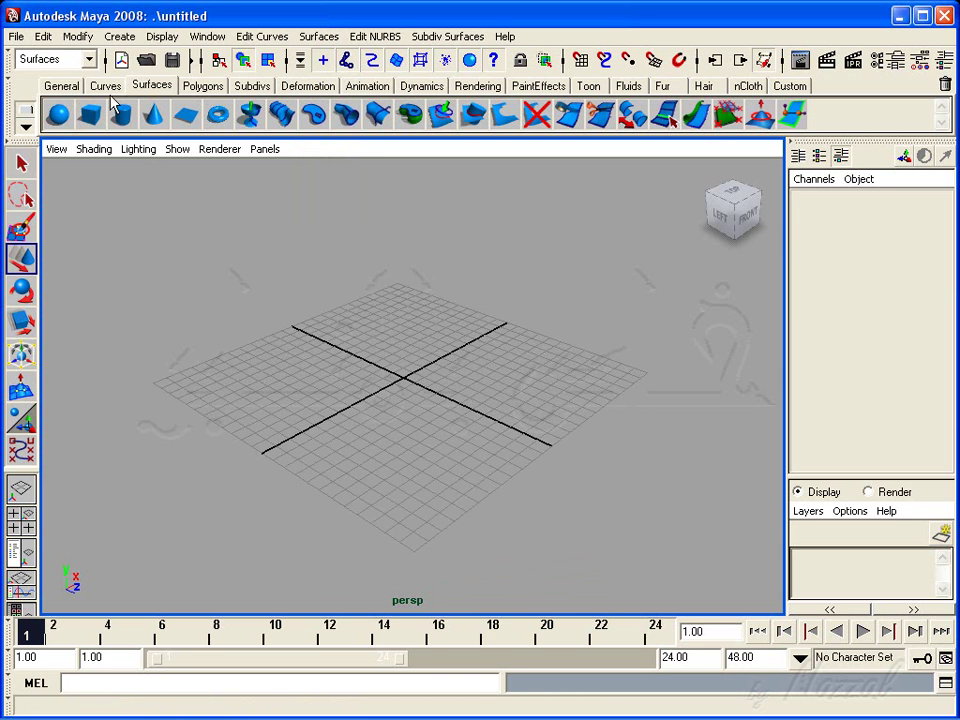
Step: Create a NURBS circle at the origin and scale it uniformly to 1.534
click(119, 36)
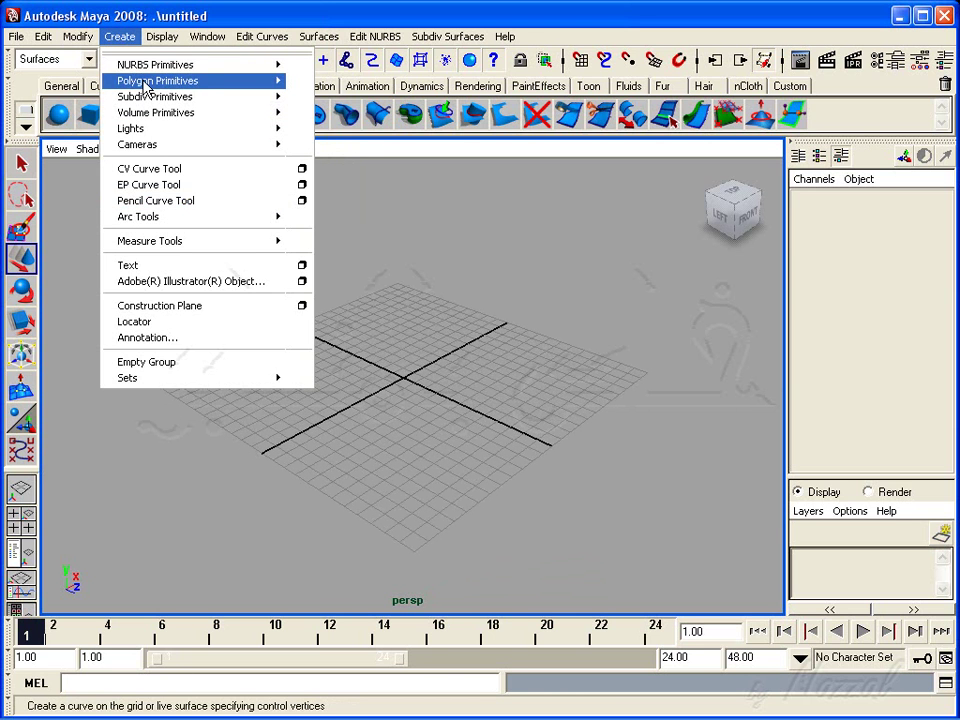
mouse_move(155, 64)
click(325, 170)
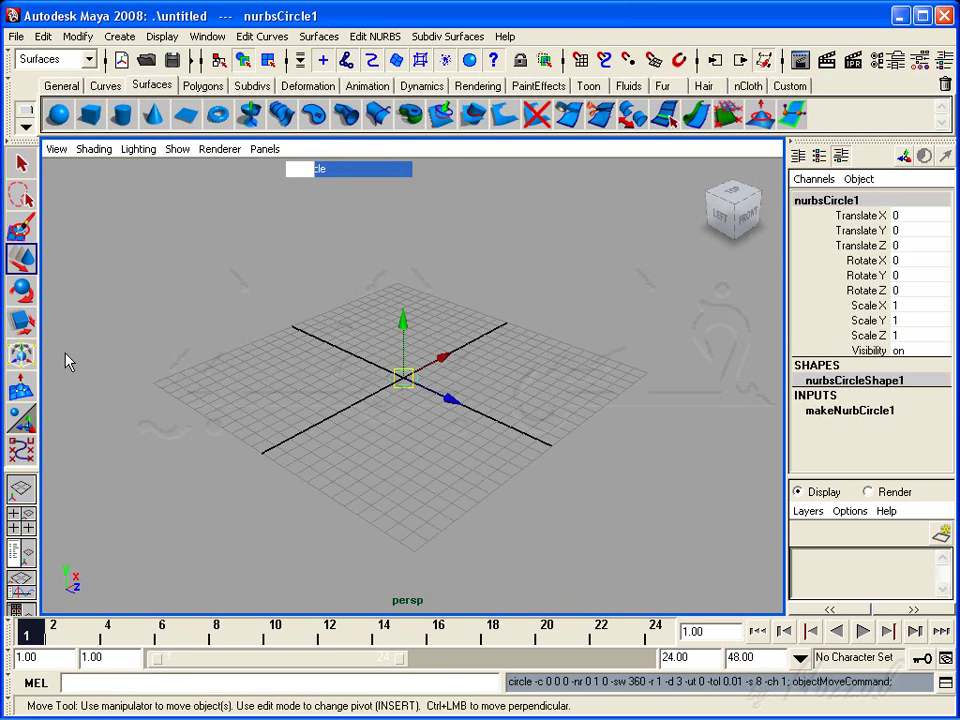
key(r)
drag(403, 377, 75, 267)
key(w)
Step: Switch to the four-view layout and maximize the side view
mouse_move(333, 327)
alt+mouse_down()
mouse_move(505, 407)
mouse_move(452, 412)
alt+mouse_up()
key(space)
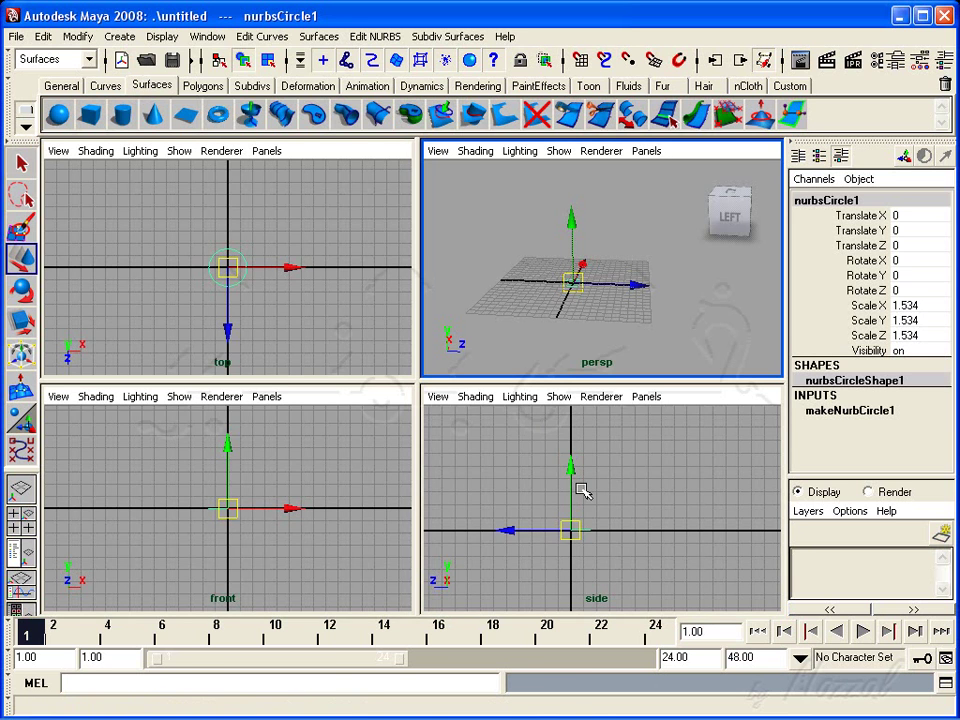
key(space)
alt+middle_drag(478, 465, 471, 428)
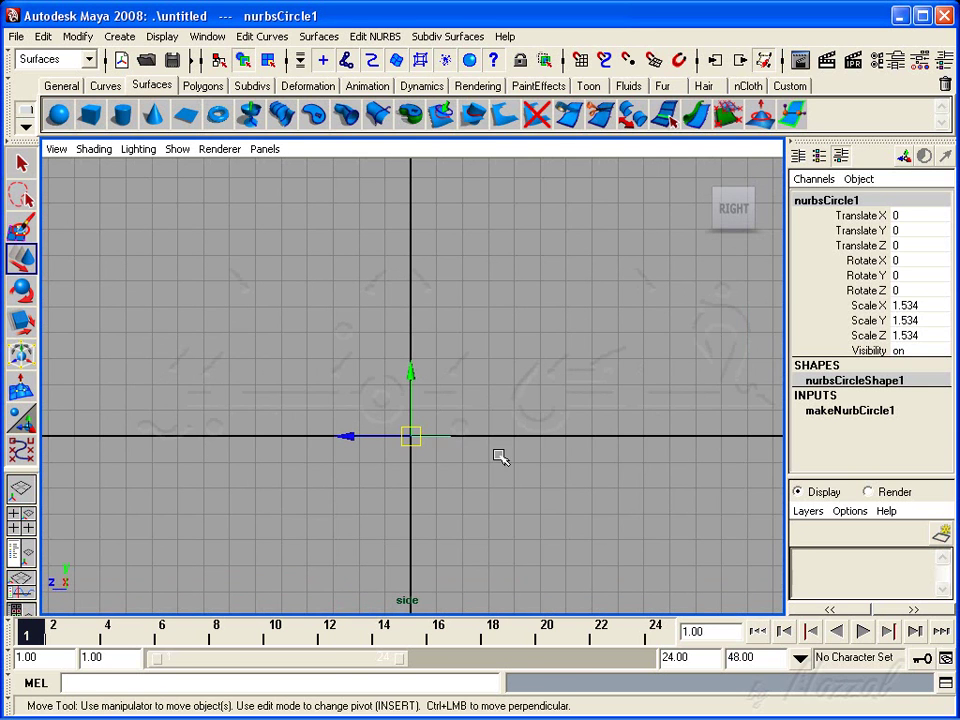
click(119, 36)
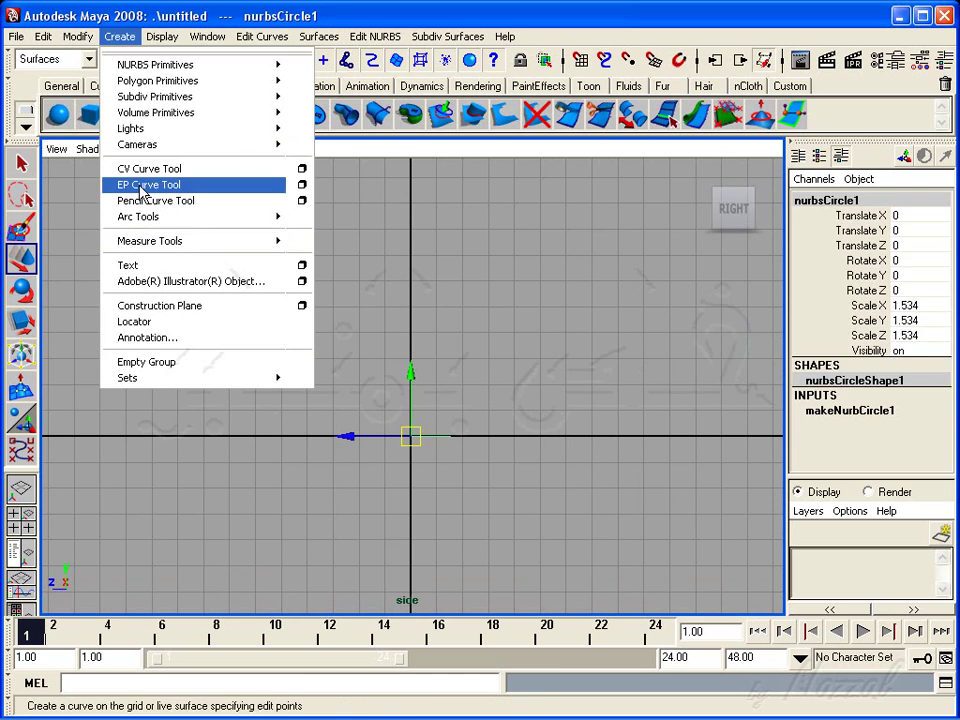
Step: Draw an EP curve from the origin through wavy edit points in the side view
click(142, 184)
alt+middle_drag(502, 547, 493, 566)
click(403, 457)
click(408, 425)
click(432, 388)
click(472, 366)
click(515, 360)
click(536, 390)
click(553, 411)
click(580, 422)
click(633, 422)
click(667, 397)
click(672, 355)
click(670, 256)
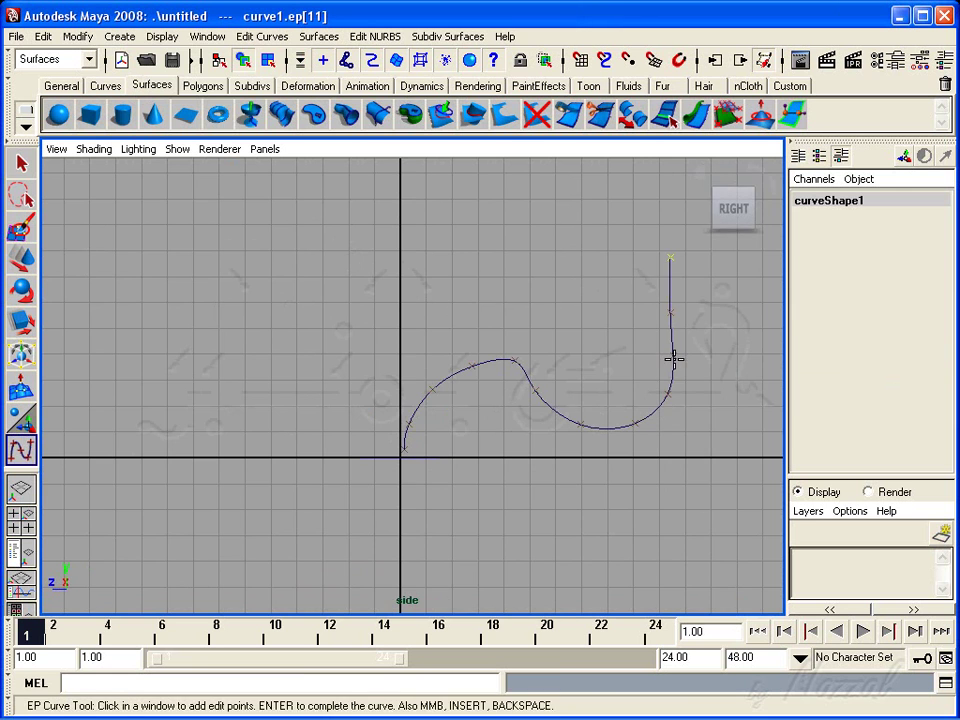
Step: Extend the curve up and to the right with four more points and finish it
alt+middle_drag(714, 248, 458, 393)
click(454, 364)
click(518, 328)
click(585, 335)
click(646, 357)
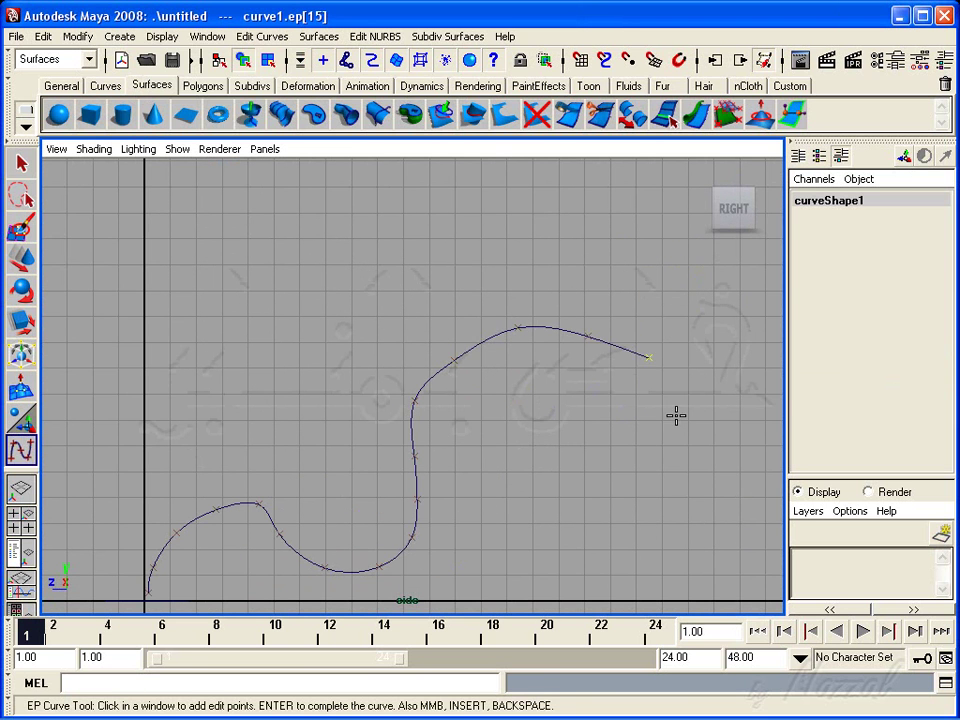
scroll(675, 413, down, 1)
alt+middle_drag(545, 439, 566, 380)
key(Return)
Step: Maximize the perspective view and reframe it around curve1
key(w)
key(space)
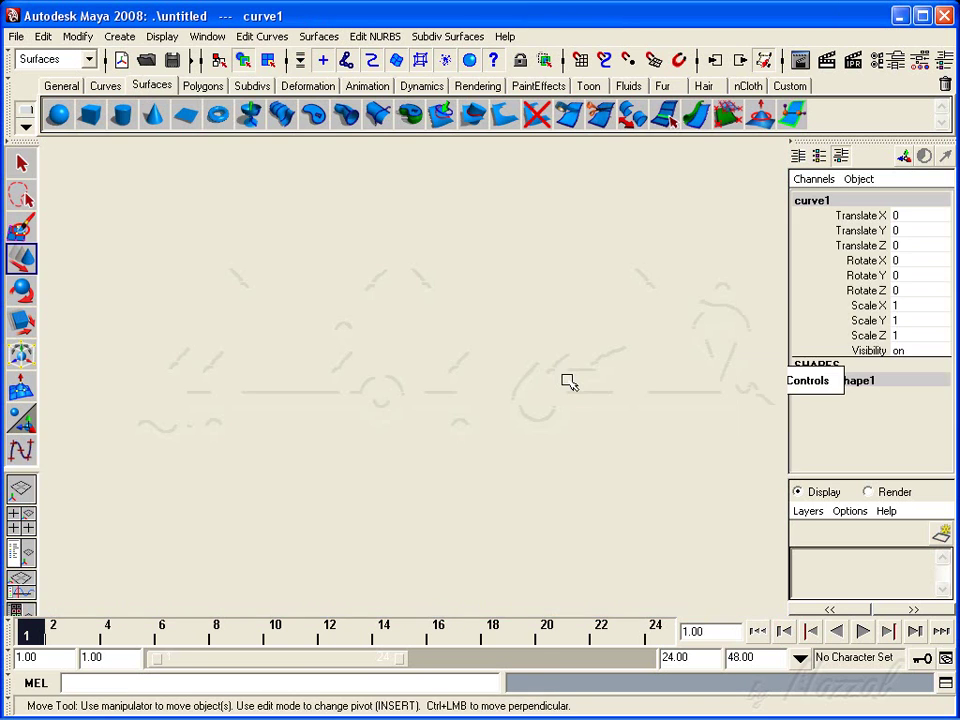
key(space)
mouse_move(439, 370)
alt+mouse_down()
mouse_move(454, 450)
mouse_move(400, 443)
alt+mouse_up()
alt+middle_drag(400, 443, 533, 464)
alt+right_drag(533, 464, 429, 444)
mouse_move(429, 444)
alt+middle_down()
mouse_move(519, 448)
mouse_move(437, 450)
alt+middle_up()
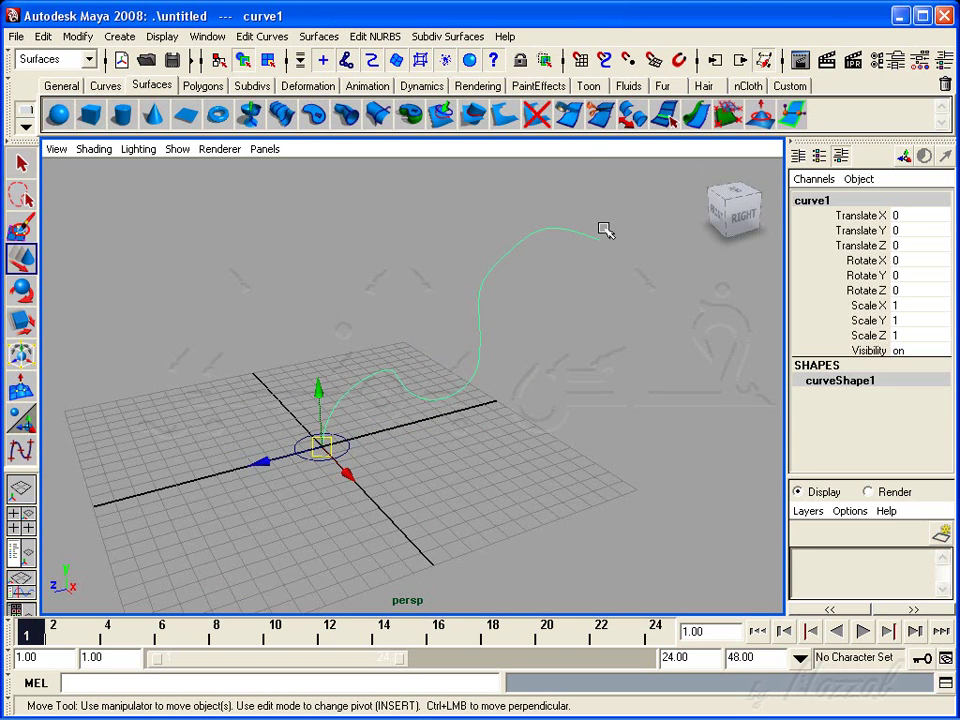
Step: Zoom in on the curve, marquee-select the origin circle, then undo
alt+right_drag(450, 360, 388, 469)
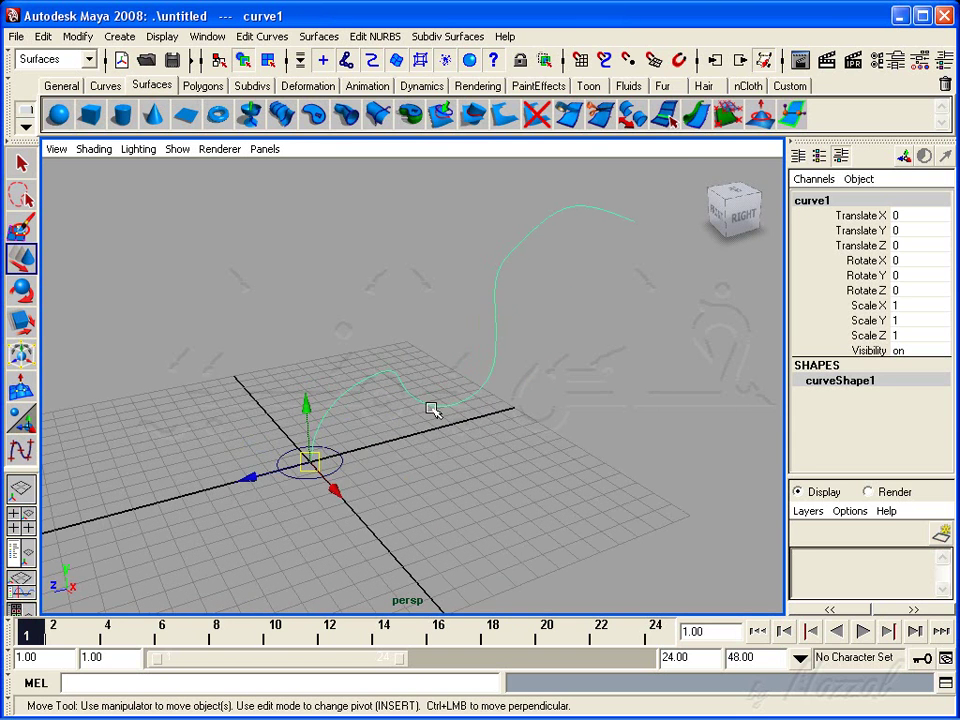
alt+right_drag(658, 212, 482, 482)
mouse_move(482, 482)
alt+mouse_down()
mouse_move(435, 501)
mouse_move(381, 491)
mouse_move(405, 527)
alt+mouse_up()
key(ctrl+z)
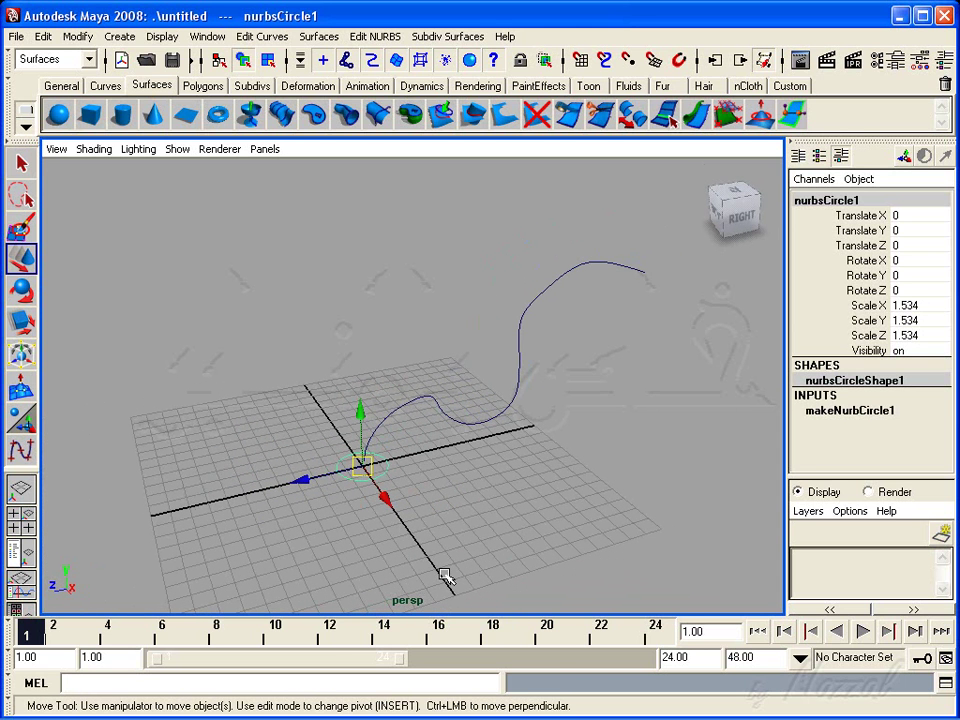
Step: Extrude the circle along the wavy curve as a Tube-style surface
shift+click(445, 402)
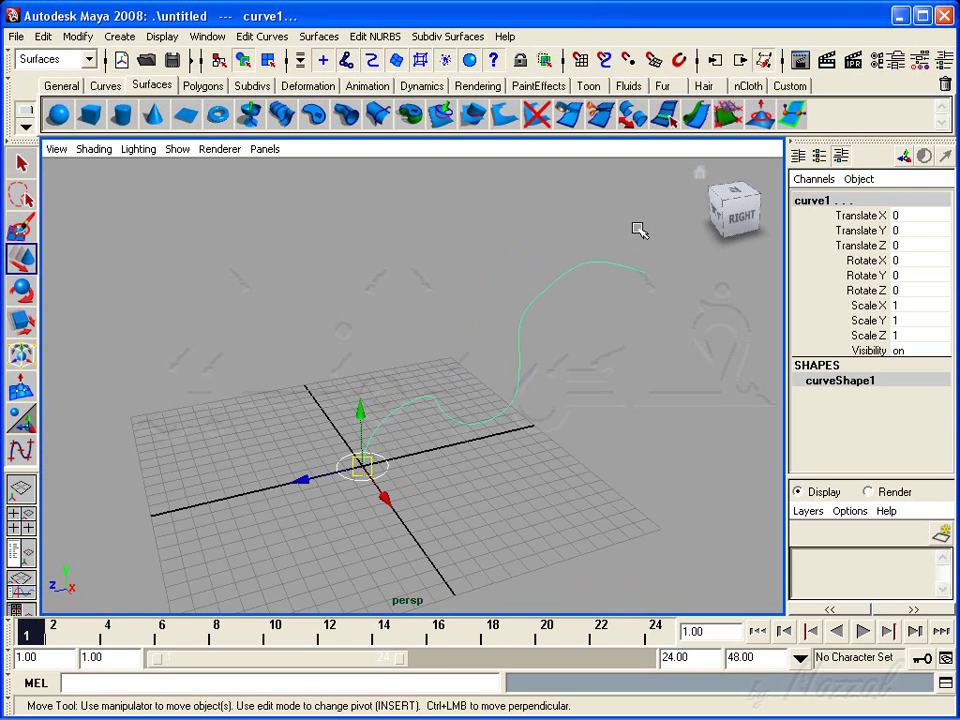
click(319, 36)
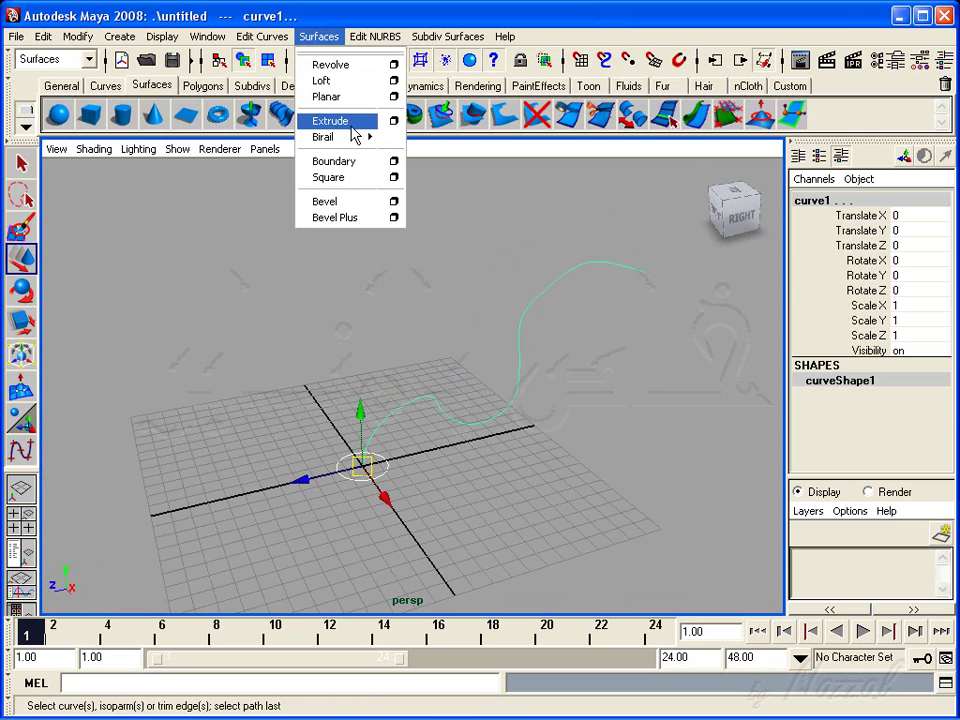
click(393, 120)
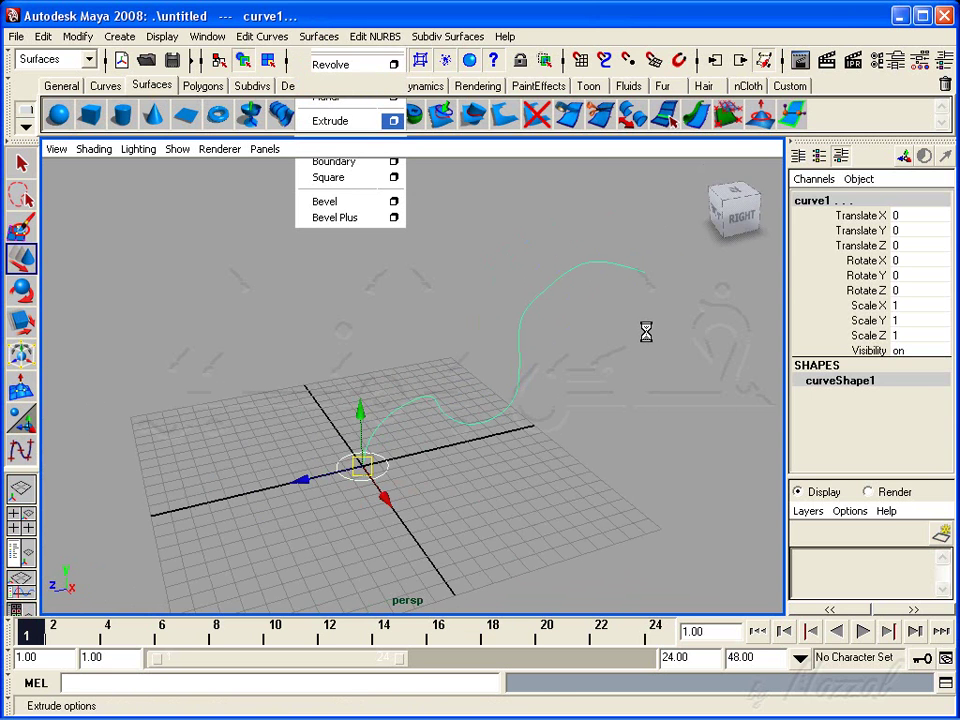
drag(789, 12, 560, 5)
mouse_move(546, 425)
alt+right_down()
mouse_move(403, 538)
mouse_move(381, 469)
alt+right_up()
mouse_move(381, 469)
alt+mouse_down()
mouse_move(416, 437)
mouse_move(399, 489)
alt+mouse_up()
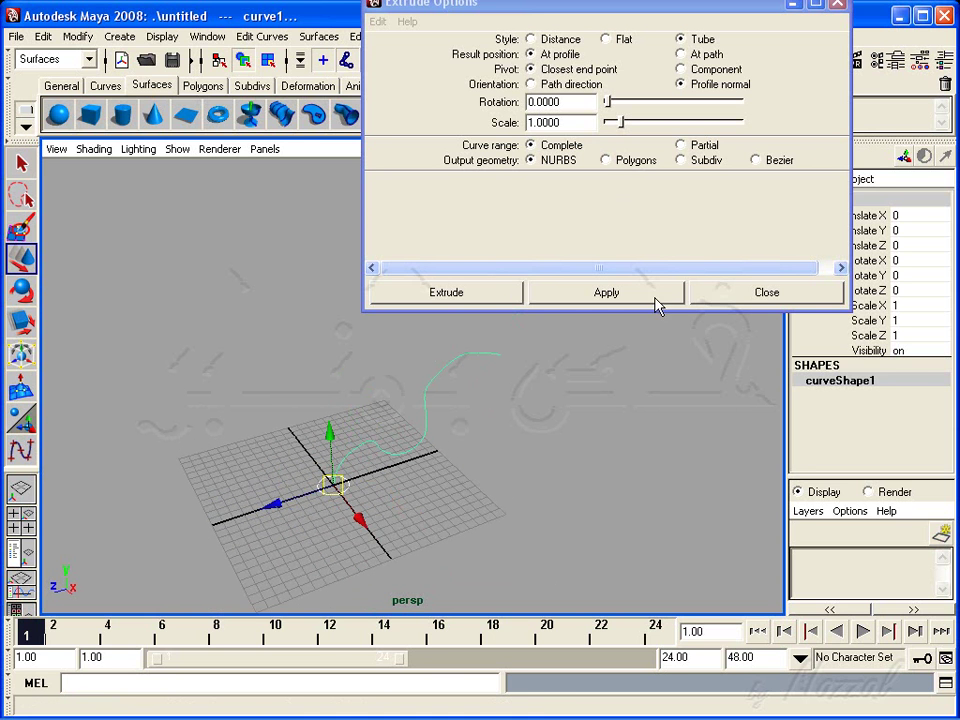
click(655, 298)
mouse_move(566, 459)
alt+mouse_down()
mouse_move(429, 484)
mouse_move(251, 449)
mouse_move(452, 461)
mouse_move(506, 450)
alt+mouse_up()
click(506, 450)
click(748, 291)
Step: Scale the profile circle to 0.915 to slim the tube
alt+right_drag(377, 446, 536, 482)
mouse_move(536, 482)
alt+mouse_down()
mouse_move(435, 462)
mouse_move(506, 467)
alt+mouse_up()
alt+middle_drag(506, 467, 435, 450)
alt+right_drag(435, 450, 525, 495)
alt+middle_drag(525, 495, 422, 447)
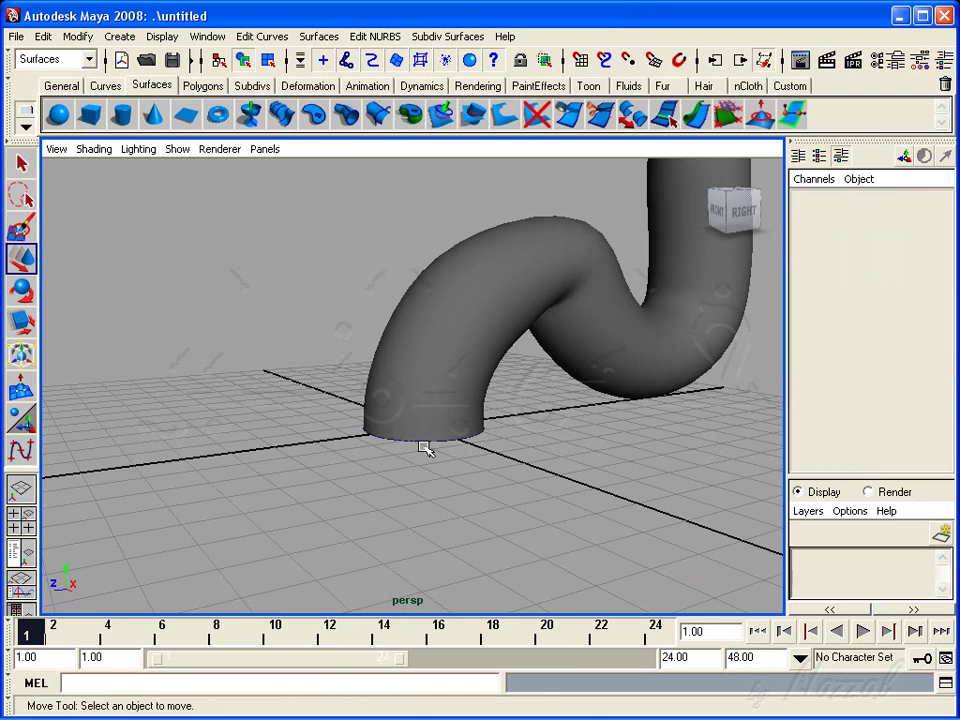
click(424, 443)
alt+drag(435, 452, 428, 476)
alt+right_drag(428, 476, 461, 568)
mouse_move(461, 568)
alt+middle_down()
mouse_move(455, 473)
mouse_move(455, 482)
alt+middle_up()
click(27, 327)
mouse_move(363, 457)
mouse_down()
mouse_move(403, 452)
mouse_move(386, 452)
mouse_up()
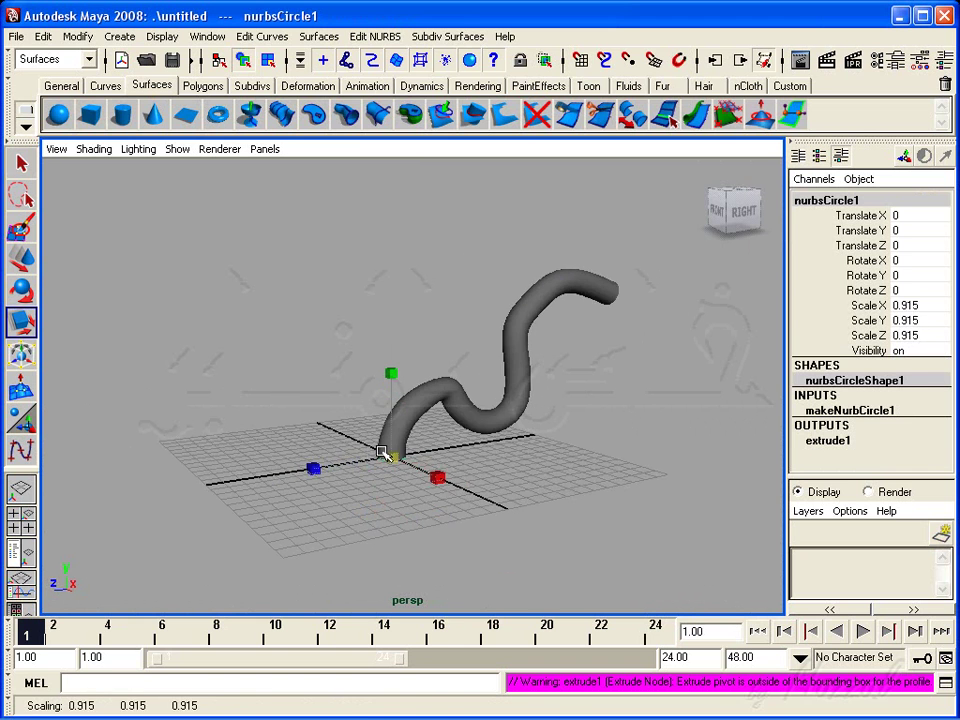
Step: Undo the thickness change and delete the tube surface
key(ctrl+z)
key(w)
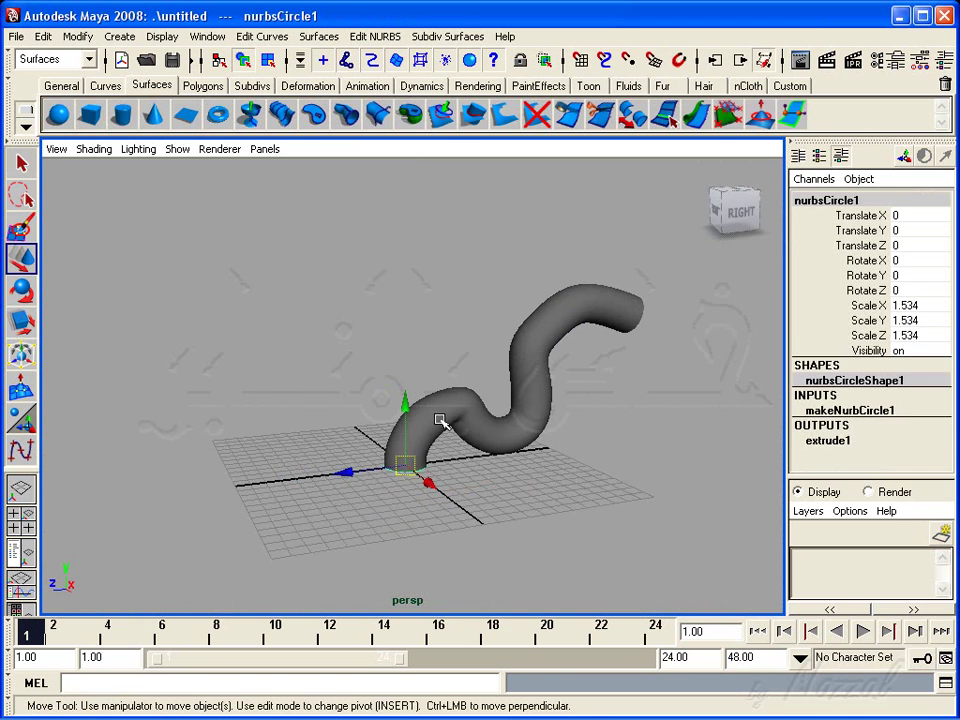
click(440, 420)
key(Delete)
mouse_move(447, 478)
alt+mouse_down()
mouse_move(491, 467)
mouse_move(477, 474)
alt+mouse_up()
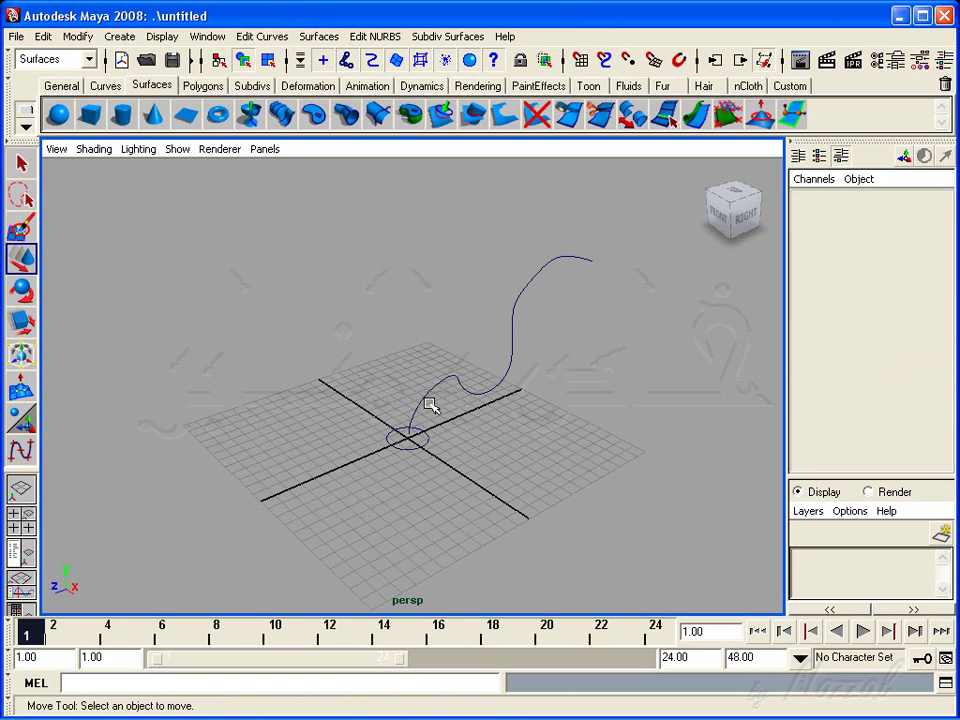
Step: Move the circle away along X and tilt it upright
click(424, 438)
drag(452, 475, 302, 386)
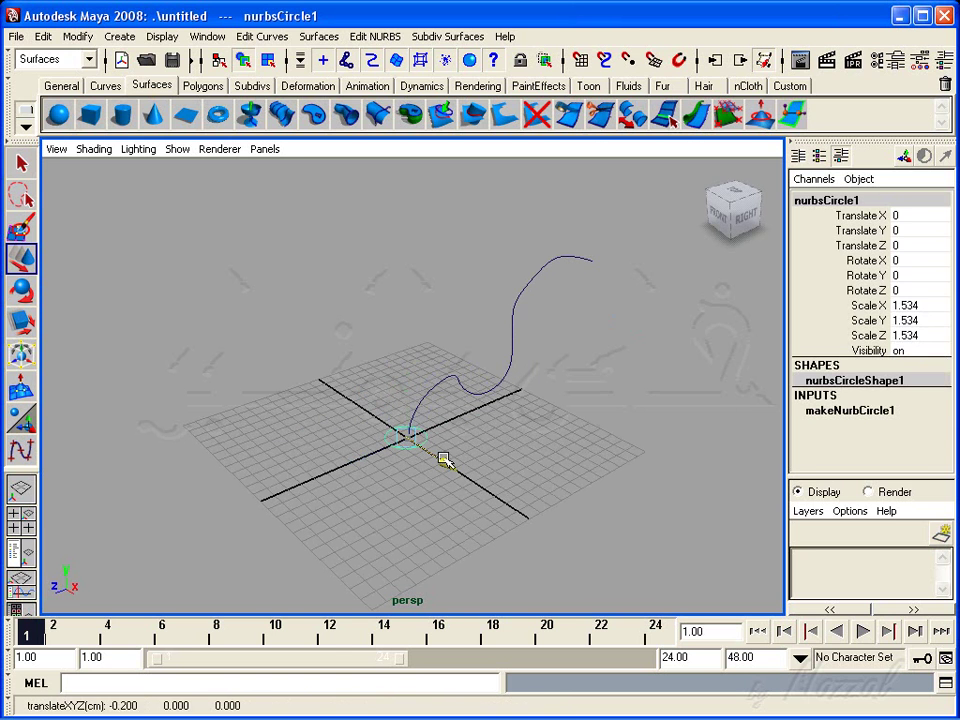
click(22, 287)
mouse_move(291, 321)
mouse_down()
mouse_move(325, 412)
mouse_move(439, 353)
mouse_up()
click(24, 258)
Step: Extrude the circle along the curve again, then undo that extrusion
click(443, 355)
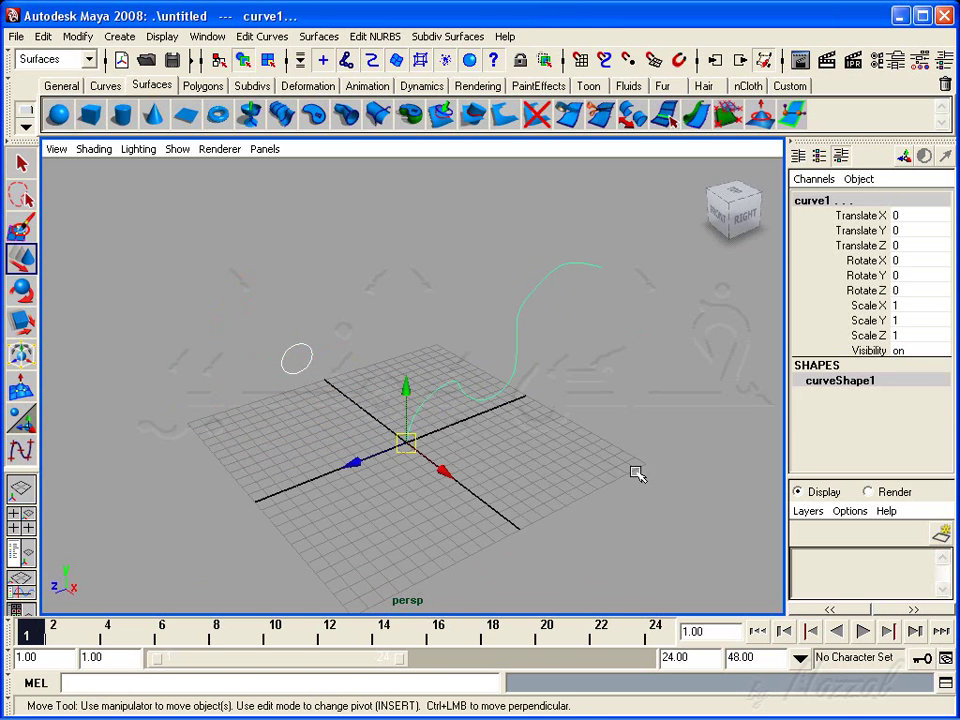
click(316, 37)
click(342, 121)
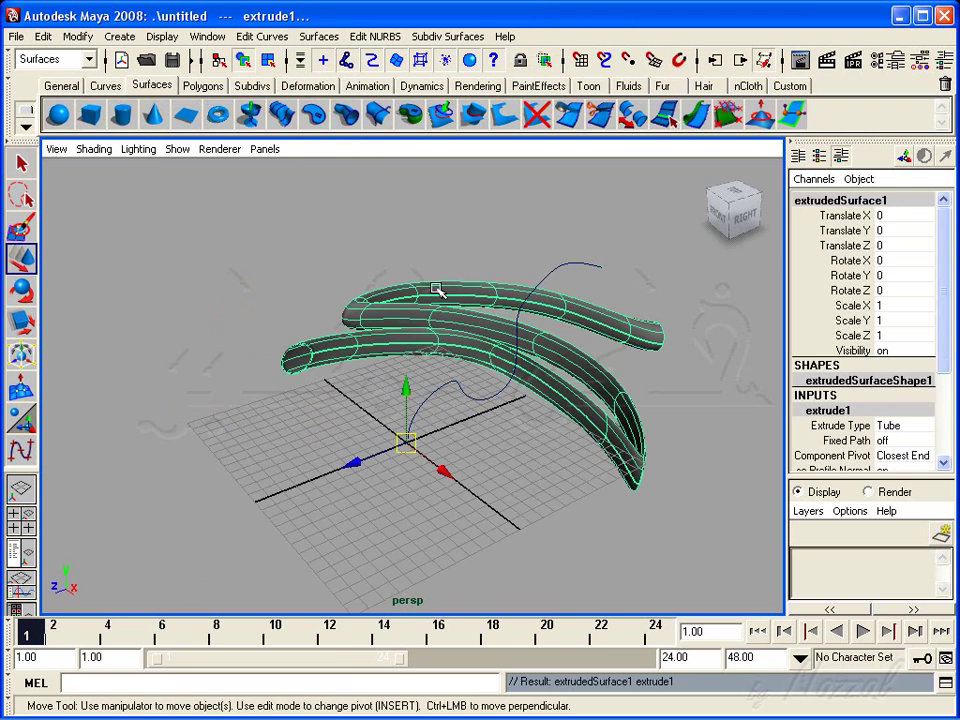
mouse_move(490, 424)
alt+mouse_down()
mouse_move(493, 444)
mouse_move(699, 399)
mouse_move(572, 484)
mouse_move(507, 440)
alt+mouse_up()
key(ctrl+z)
key(ctrl+z)
key(ctrl+z)
key(ctrl+z)
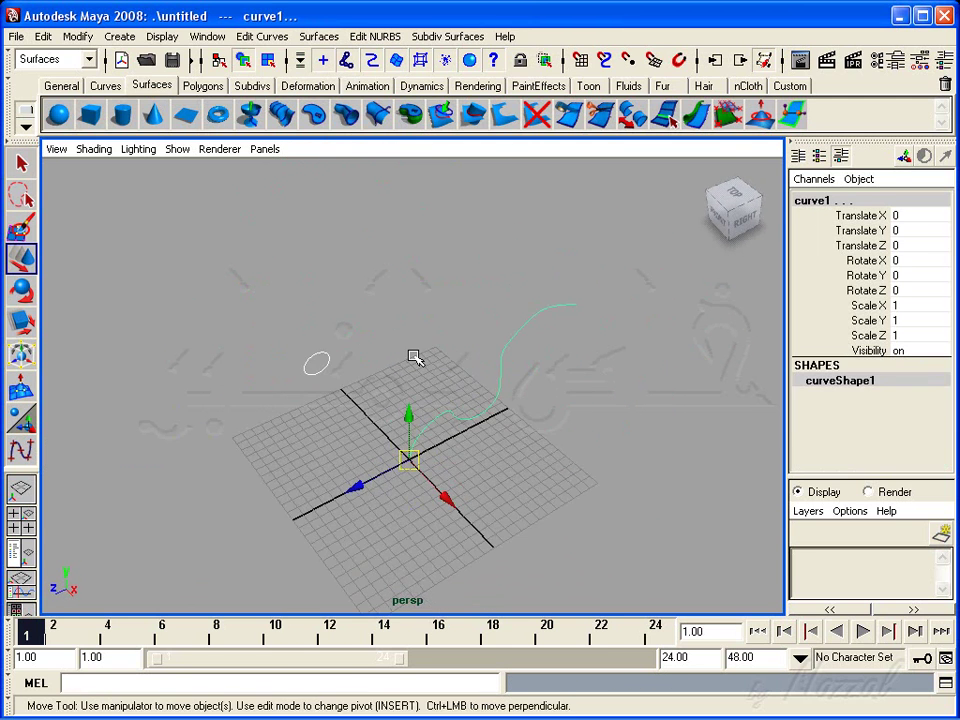
key(ctrl+z)
key(ctrl+z)
Step: Move the circle along X, then undo to Translate X -16.973 with zero rotation
alt+right_drag(370, 381, 398, 386)
click(325, 333)
drag(353, 381, 457, 470)
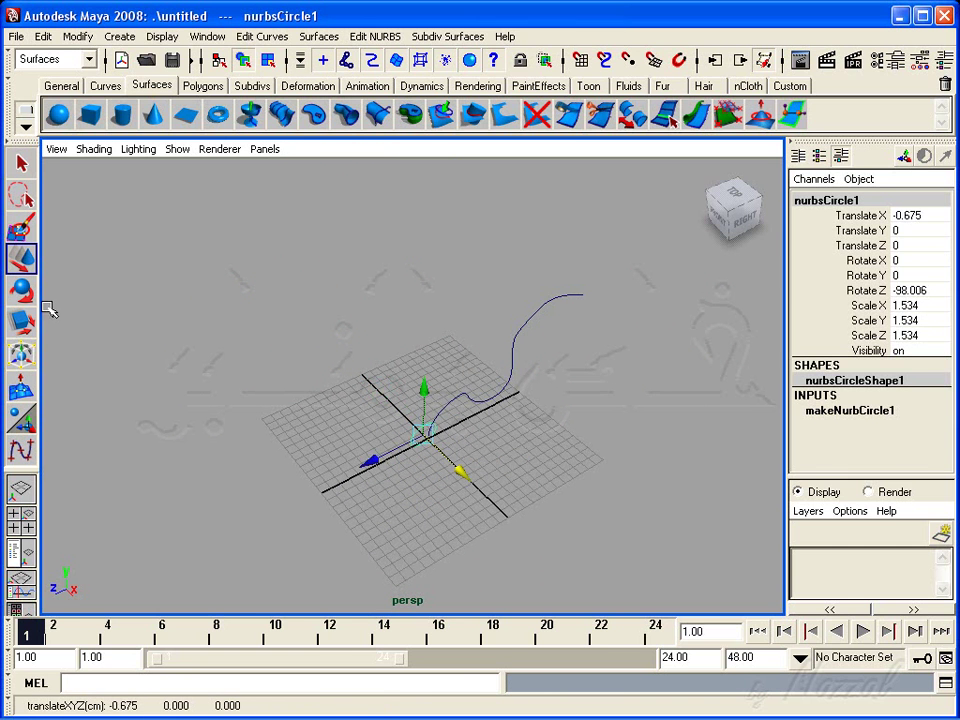
key(ctrl+z)
key(ctrl+z)
key(ctrl+z)
key(ctrl+z)
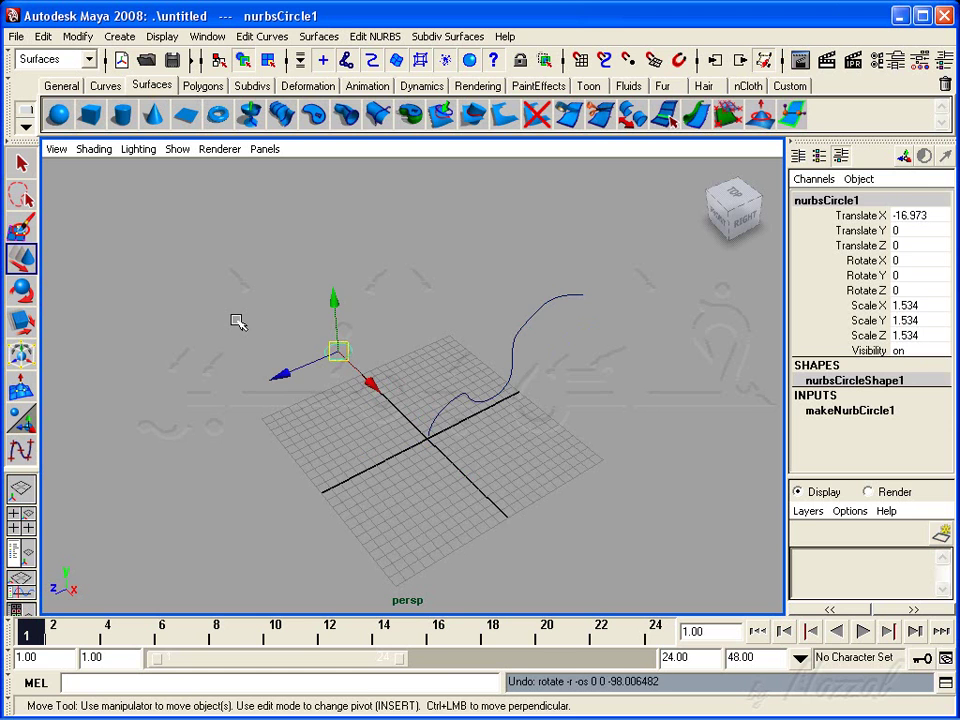
key(ctrl+z)
Step: Move the profile circle away along Z
mouse_move(432, 418)
alt+right_down()
mouse_move(463, 381)
mouse_move(450, 467)
alt+right_up()
drag(368, 448, 200, 530)
alt+right_drag(480, 450, 347, 400)
mouse_move(321, 418)
mouse_down()
mouse_move(265, 420)
mouse_move(250, 400)
mouse_move(366, 443)
mouse_move(360, 499)
mouse_move(354, 463)
mouse_move(335, 465)
mouse_move(349, 403)
mouse_move(363, 433)
mouse_move(390, 440)
mouse_up()
key(e)
key(w)
Step: Extrude the circle along the curve with At path result position and Component pivot
click(507, 384)
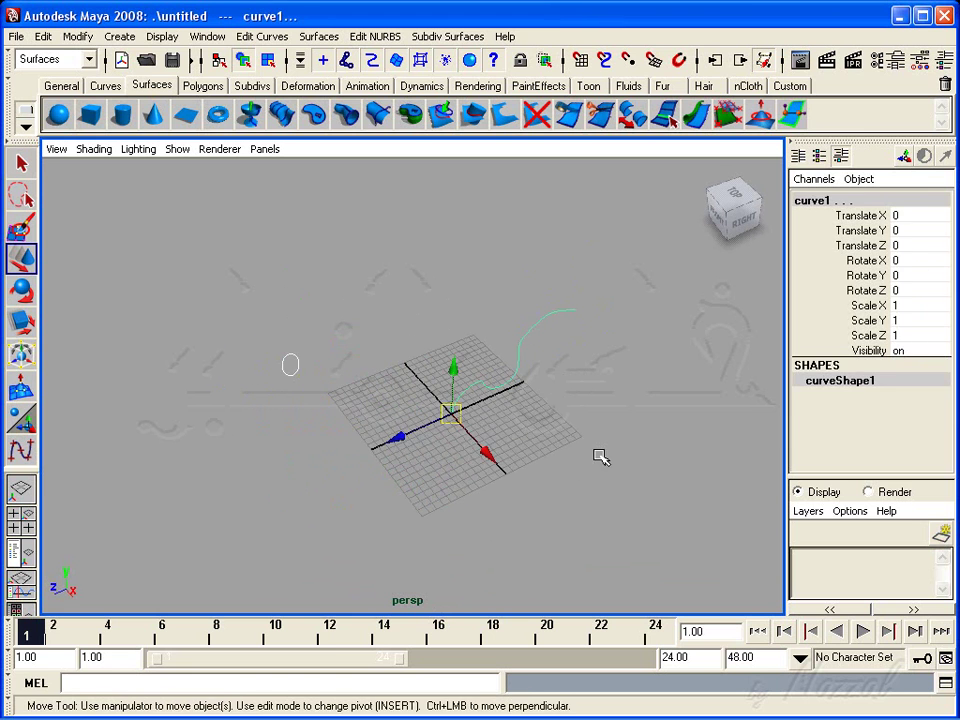
click(322, 335)
click(288, 364)
click(515, 362)
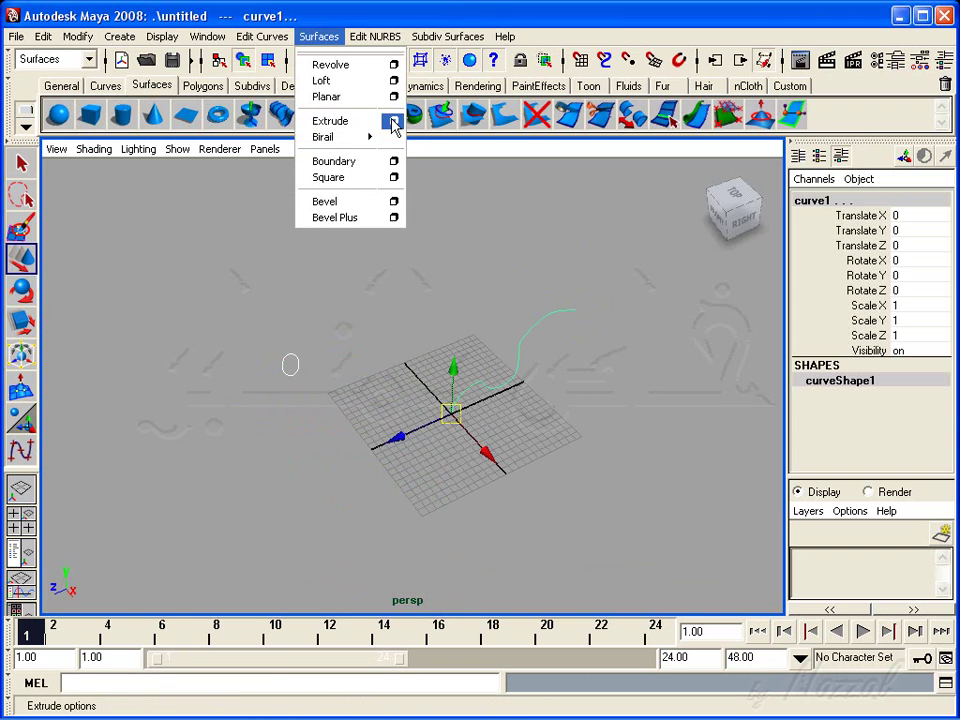
click(393, 121)
click(681, 54)
click(681, 69)
drag(613, 10, 720, 10)
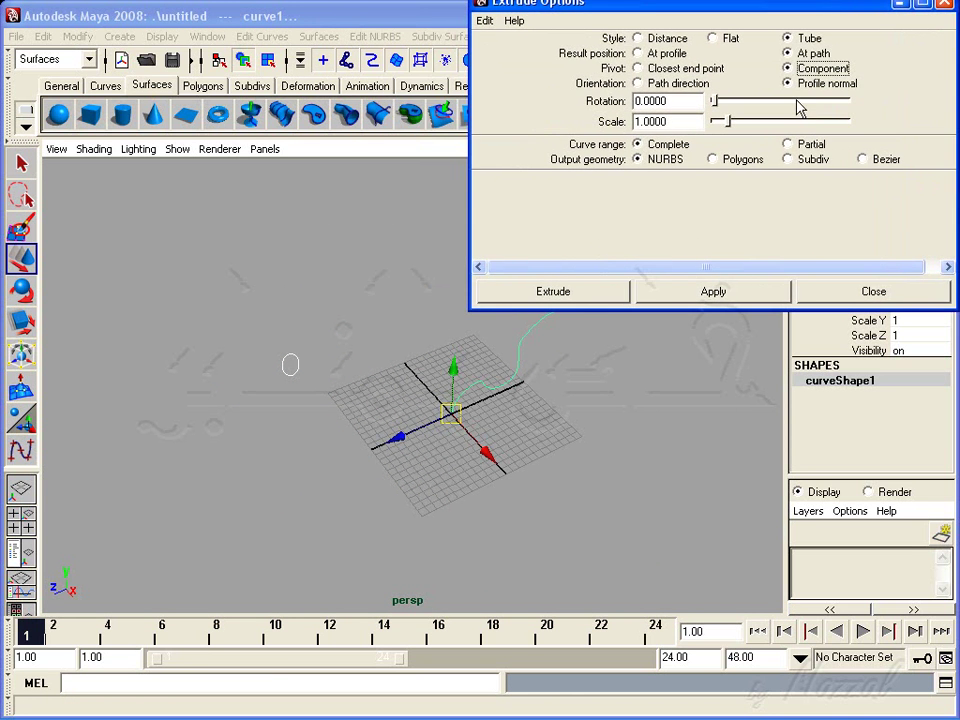
click(568, 302)
Step: Scale nurbsCircle1 down to 0.591 to thin the tube, with Extrude options reopened
mouse_move(572, 437)
alt+mouse_down()
mouse_move(482, 435)
mouse_move(590, 456)
mouse_move(401, 354)
alt+mouse_up()
click(401, 354)
click(259, 343)
key(r)
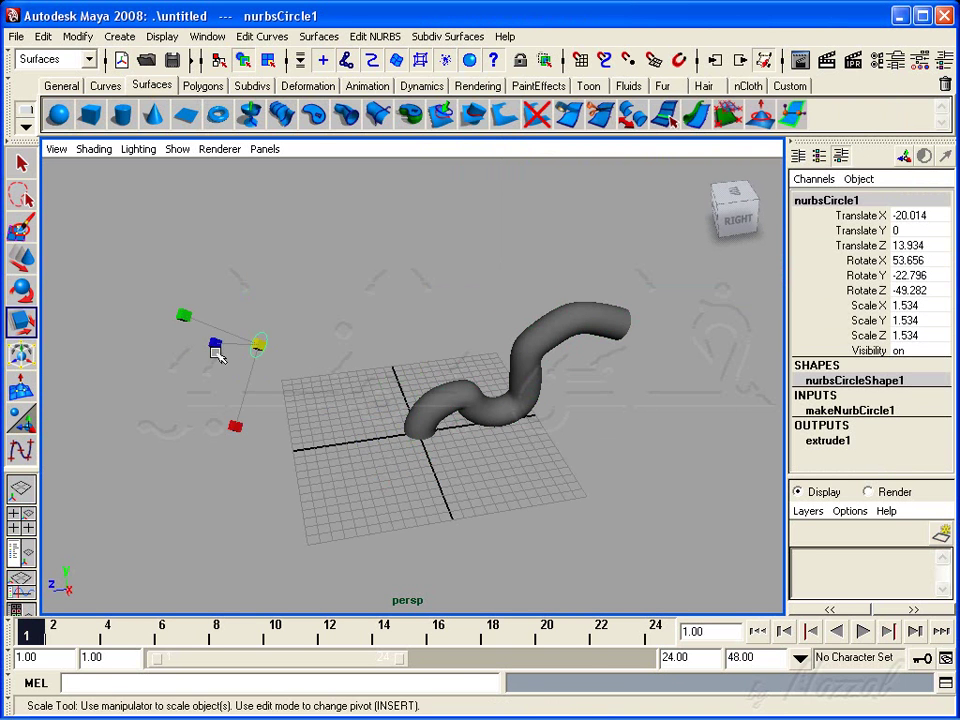
mouse_move(259, 343)
mouse_down()
mouse_move(233, 344)
mouse_move(250, 344)
mouse_up()
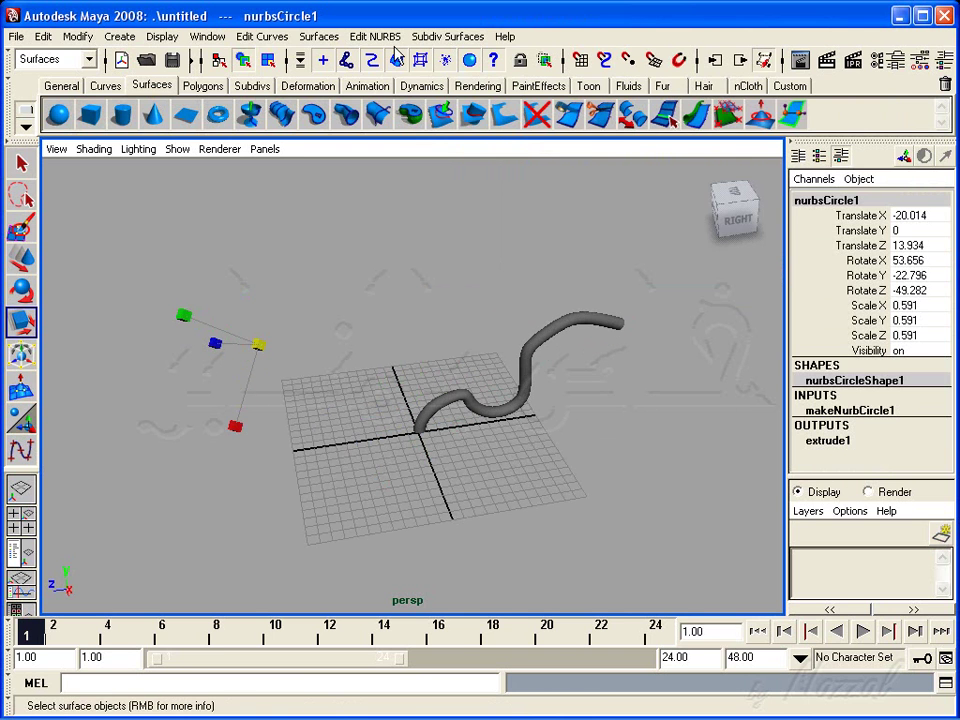
click(318, 36)
click(393, 121)
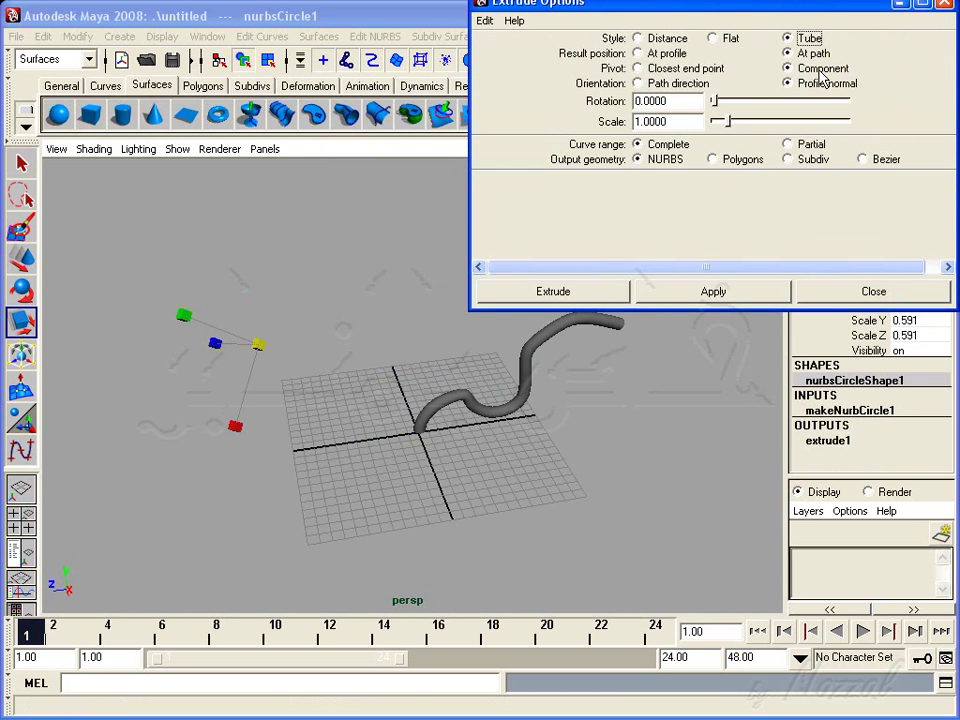
Step: Scale the circle up to 1.236 to thicken the tube, then undo it
click(848, 298)
mouse_move(257, 343)
mouse_down()
mouse_move(325, 338)
mouse_move(259, 339)
mouse_move(300, 343)
mouse_up()
click(21, 257)
mouse_move(320, 285)
alt+mouse_down()
mouse_move(362, 413)
mouse_move(459, 399)
mouse_move(253, 379)
mouse_move(221, 386)
mouse_move(242, 377)
mouse_move(418, 430)
alt+mouse_up()
key(ctrl+z)
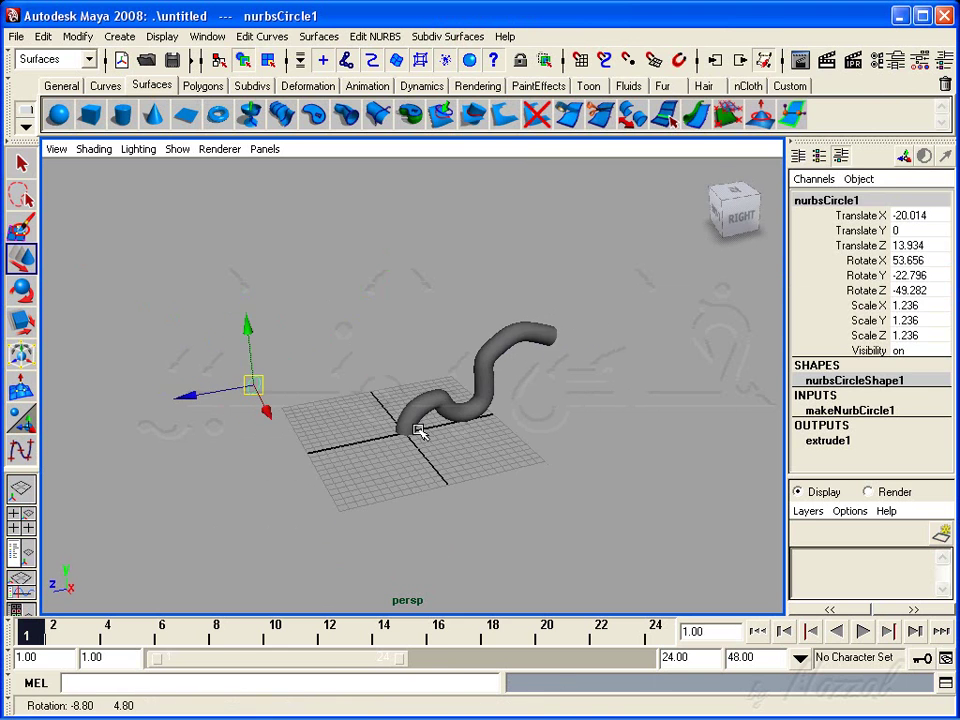
Step: Delete the tube and circle, restore them, and undo back past the extrusion
drag(81, 253, 381, 467)
key(Delete)
mouse_move(565, 542)
alt+right_down()
mouse_move(381, 414)
mouse_move(542, 384)
alt+right_up()
alt+drag(544, 392, 432, 432)
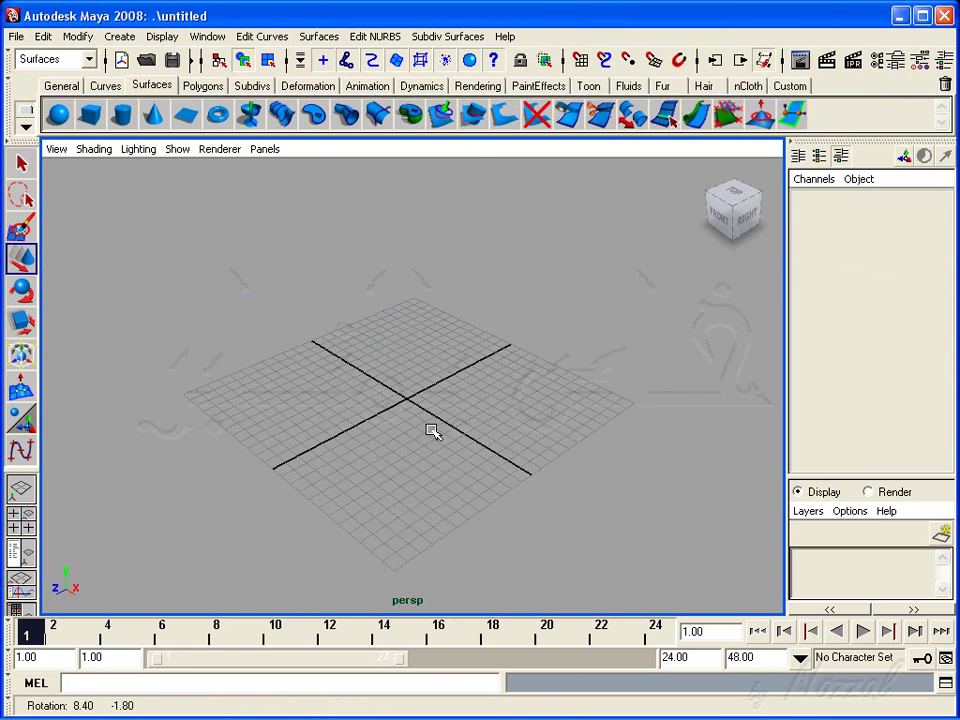
key(ctrl+z)
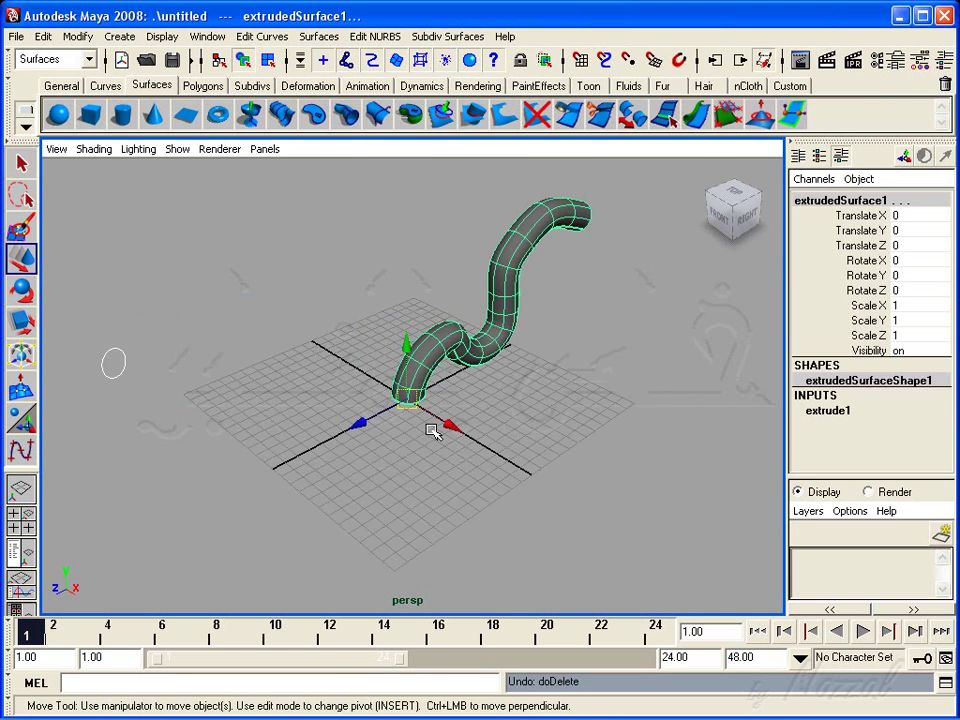
alt+drag(441, 446, 388, 466)
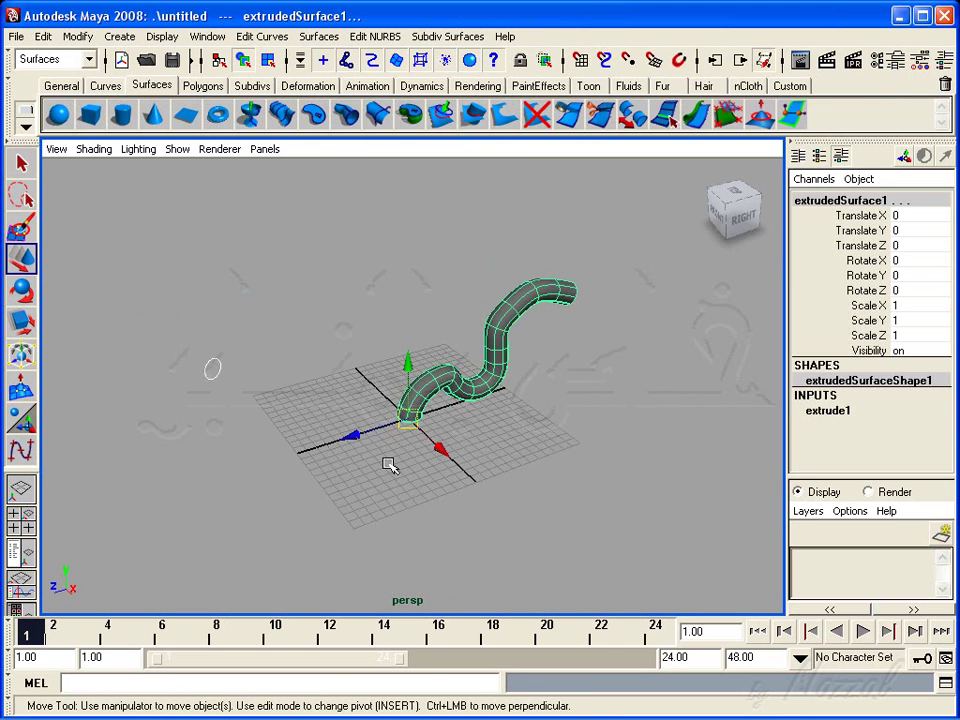
key(ctrl+z)
key(ctrl+z)
key(ctrl+z)
key(ctrl+z)
key(ctrl+z)
key(ctrl+z)
key(ctrl+z)
key(ctrl+z)
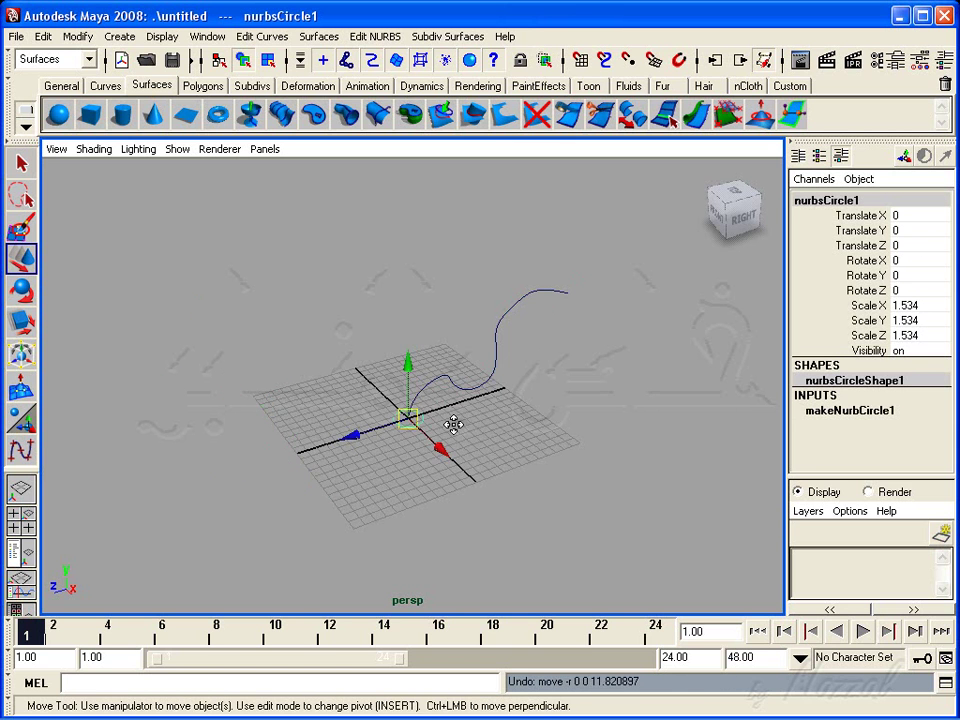
Step: Move the profile circle away along Z
alt+drag(453, 425, 413, 435)
alt+right_drag(413, 435, 443, 446)
alt+drag(443, 446, 439, 452)
alt+middle_drag(439, 452, 446, 450)
drag(318, 457, 214, 454)
alt+middle_drag(373, 437, 428, 343)
Step: Extrude the circle along the curve as a tube with Partial curve range
click(446, 390)
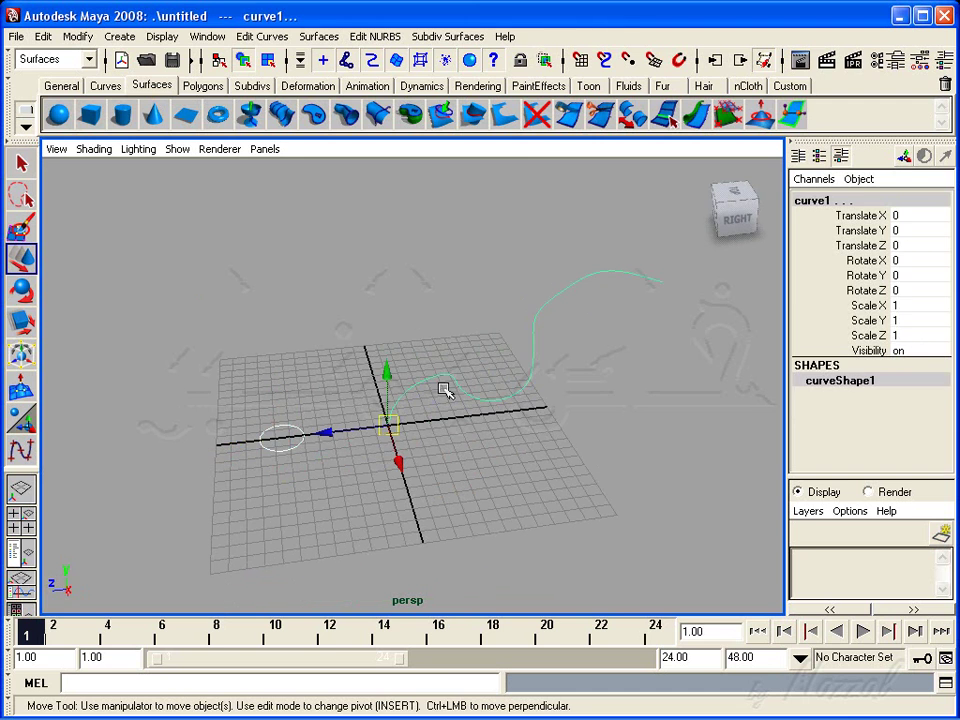
key(ctrl+z)
key(shift+z)
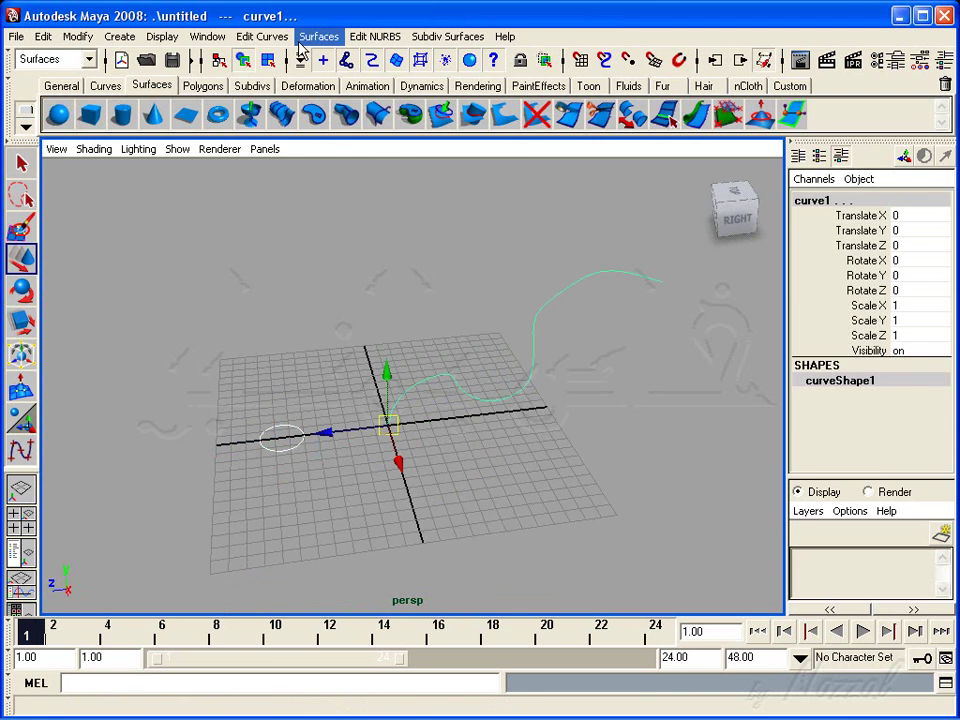
click(310, 37)
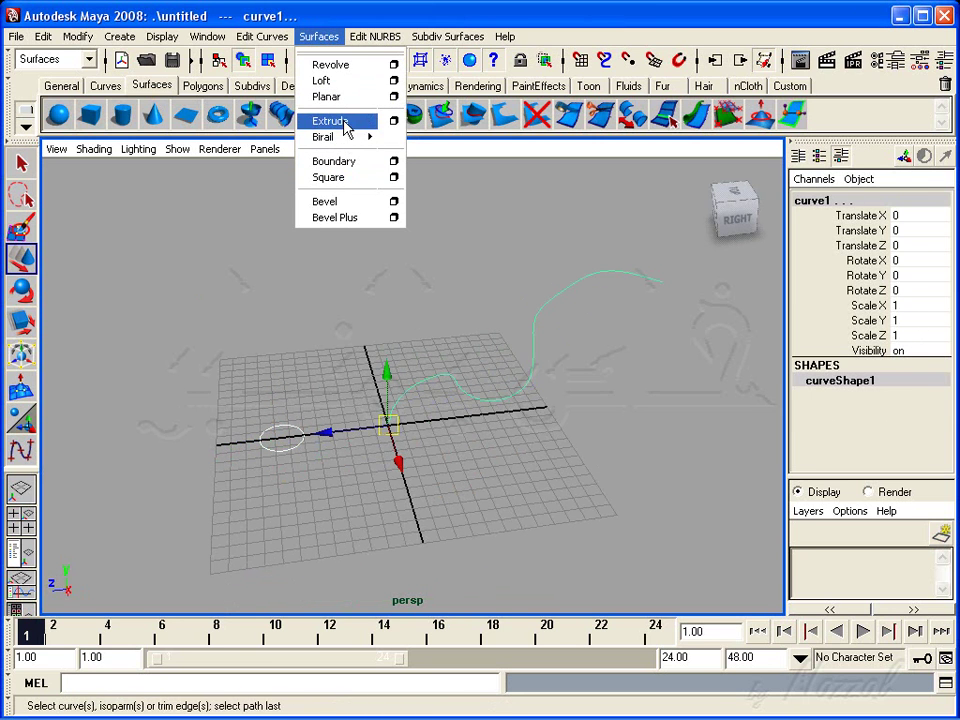
click(393, 121)
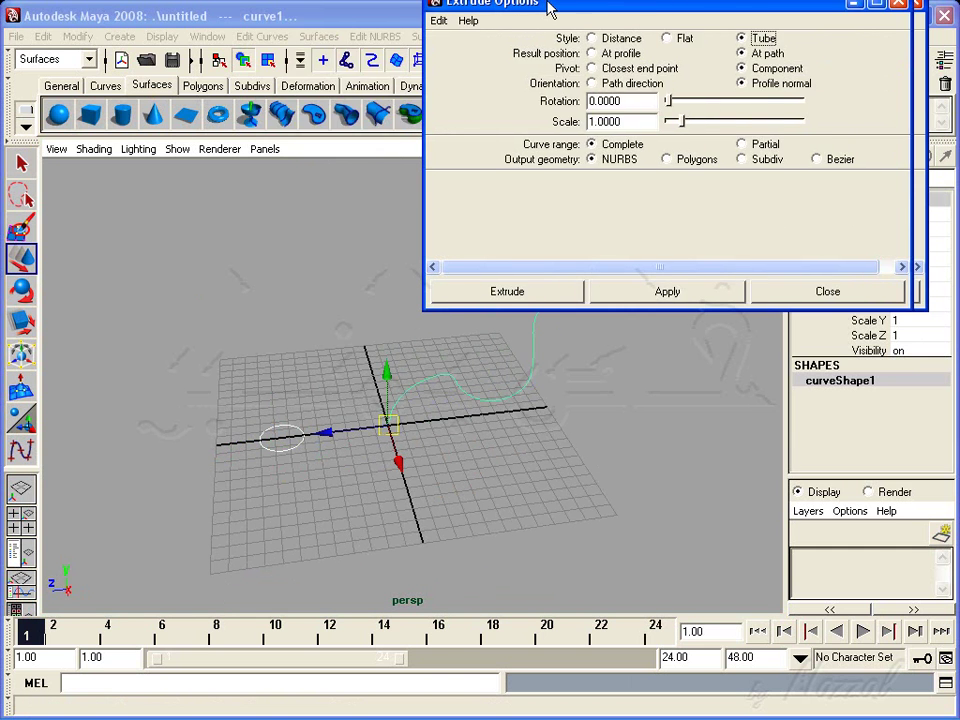
drag(549, 10, 395, 10)
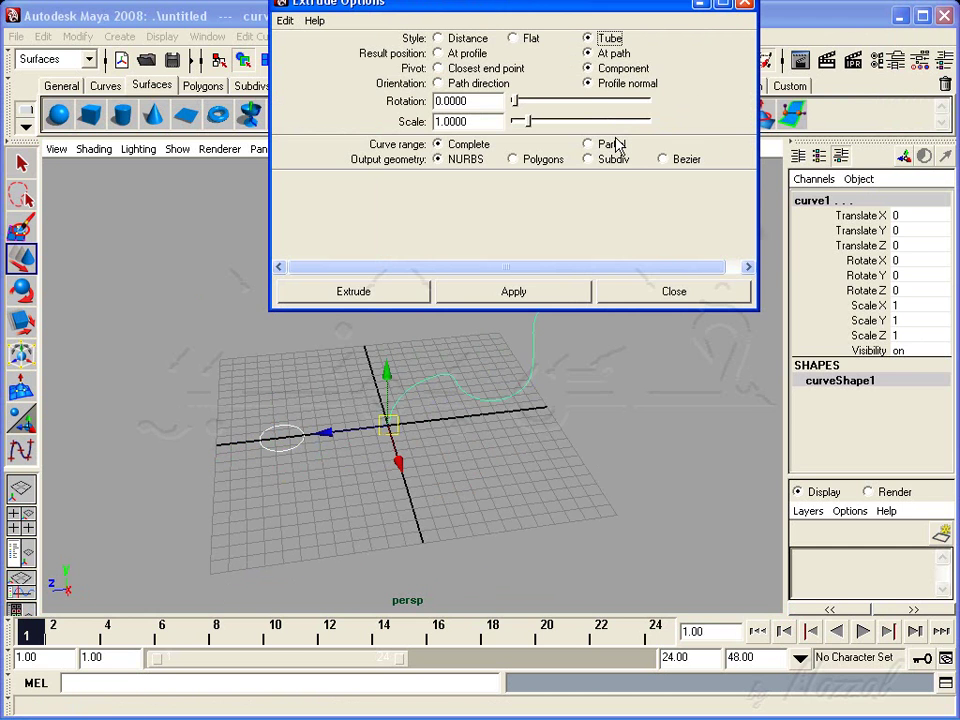
click(612, 145)
click(383, 291)
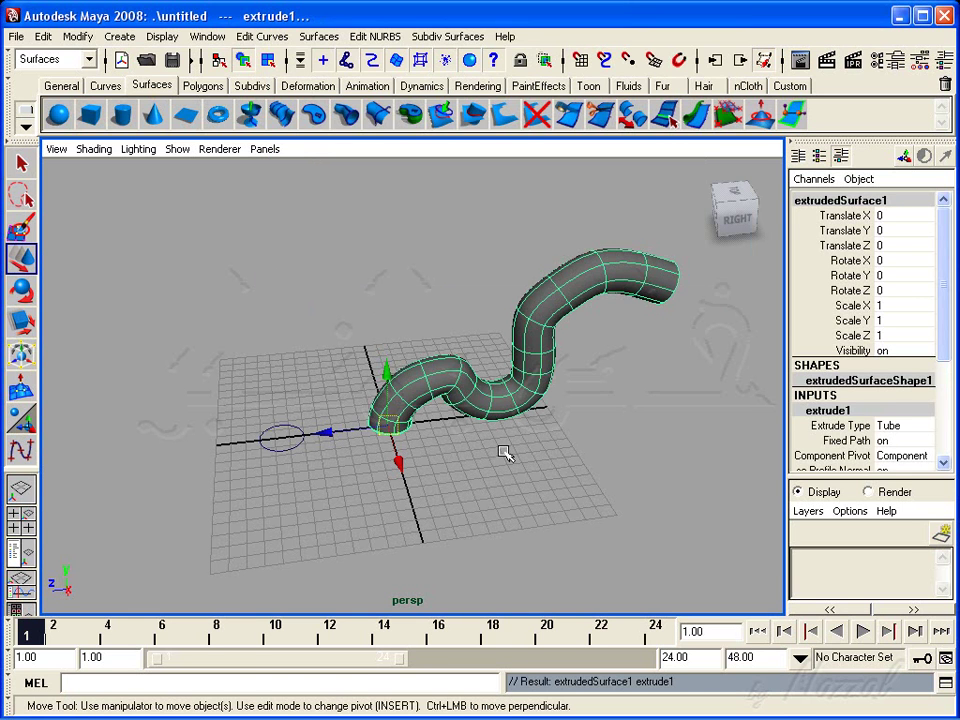
Step: Shrink the profile circle and tube to scale 0.74 in smooth shaded display
click(281, 438)
key(5)
click(21, 320)
drag(281, 438, 264, 440)
key(w)
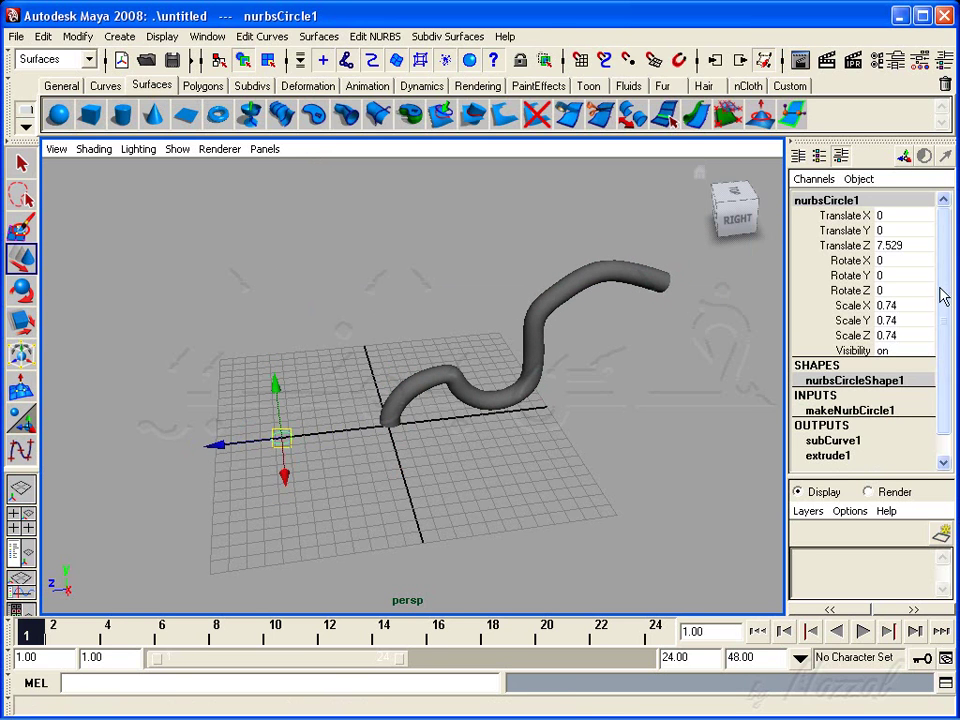
Step: Inspect subCurve1 Min/Max and extrude1 in the Channel Box, trying then undoing a Min Value change
scroll(945, 336, down, 1)
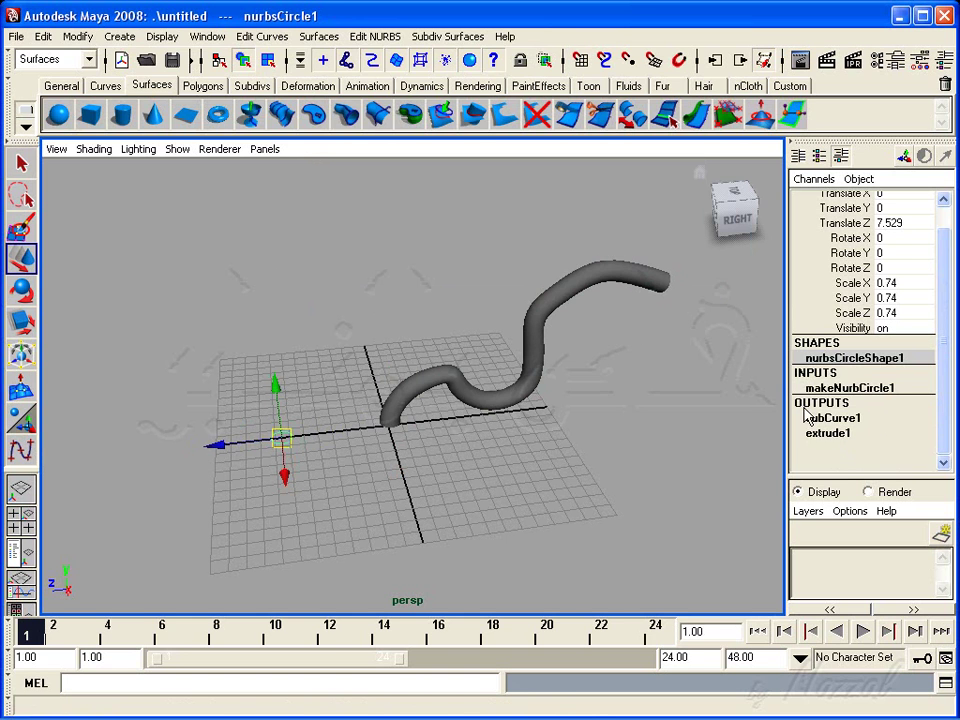
click(840, 419)
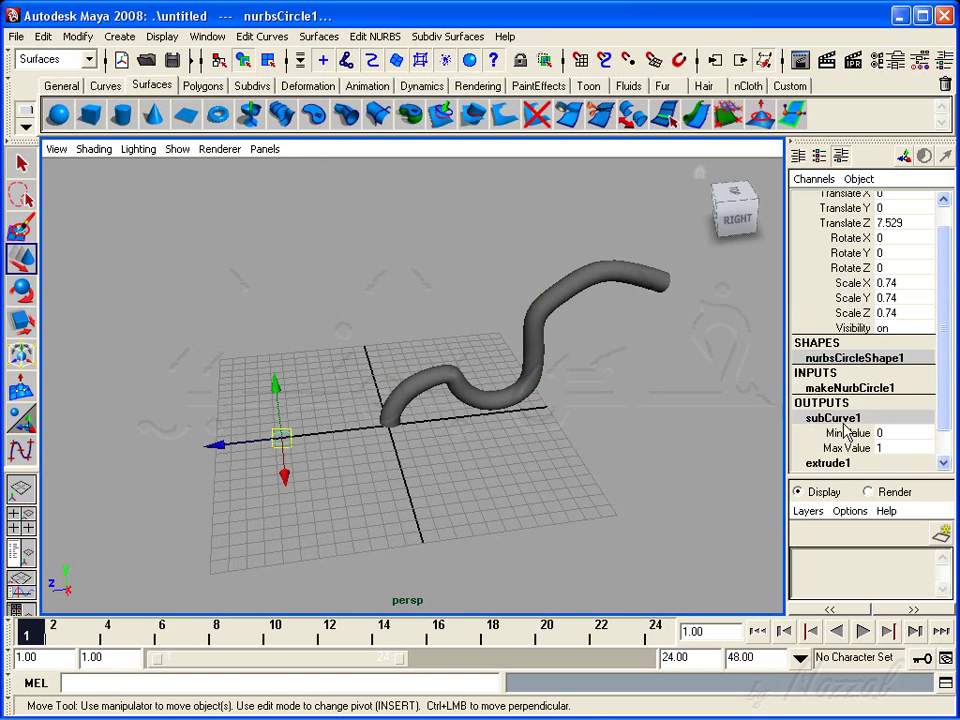
scroll(945, 395, down, 2)
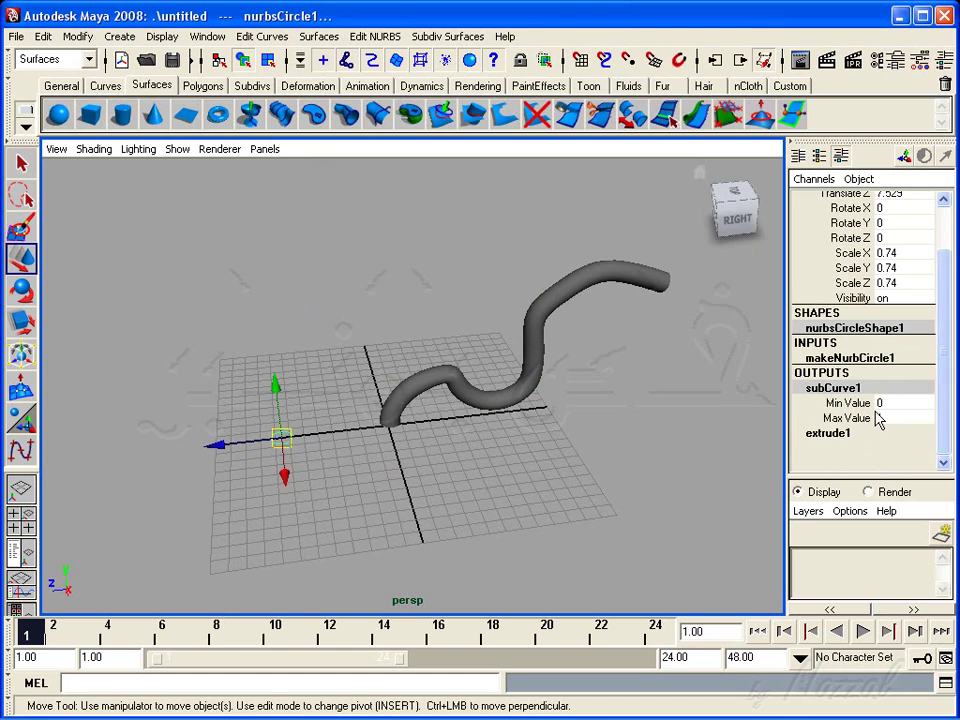
click(910, 435)
scroll(945, 418, down, 3)
scroll(900, 390, up, 2)
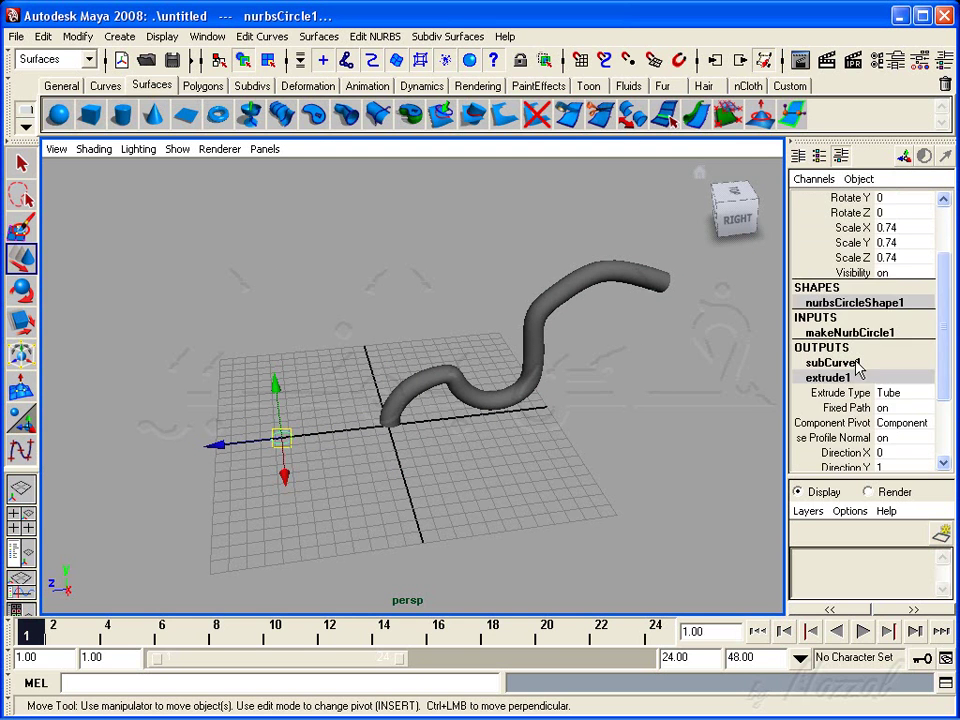
click(835, 364)
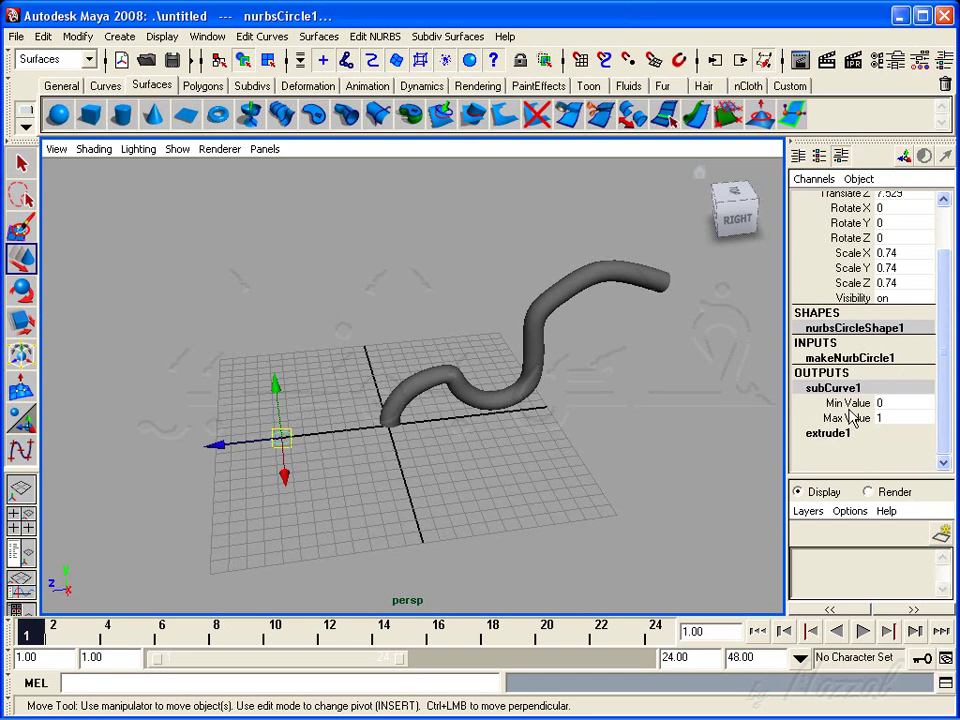
click(847, 402)
middle_drag(657, 405, 712, 407)
key(ctrl+z)
click(847, 418)
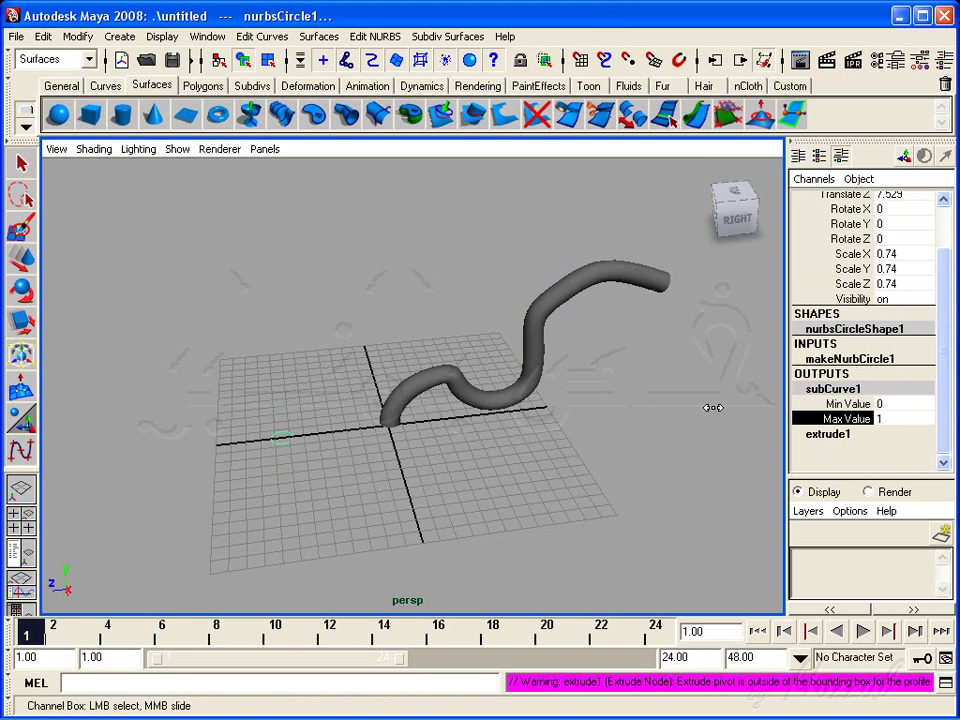
Step: Review the circle and extrude1 attributes, then delete the extruded tube
key(w)
click(849, 358)
drag(944, 354, 945, 448)
click(836, 433)
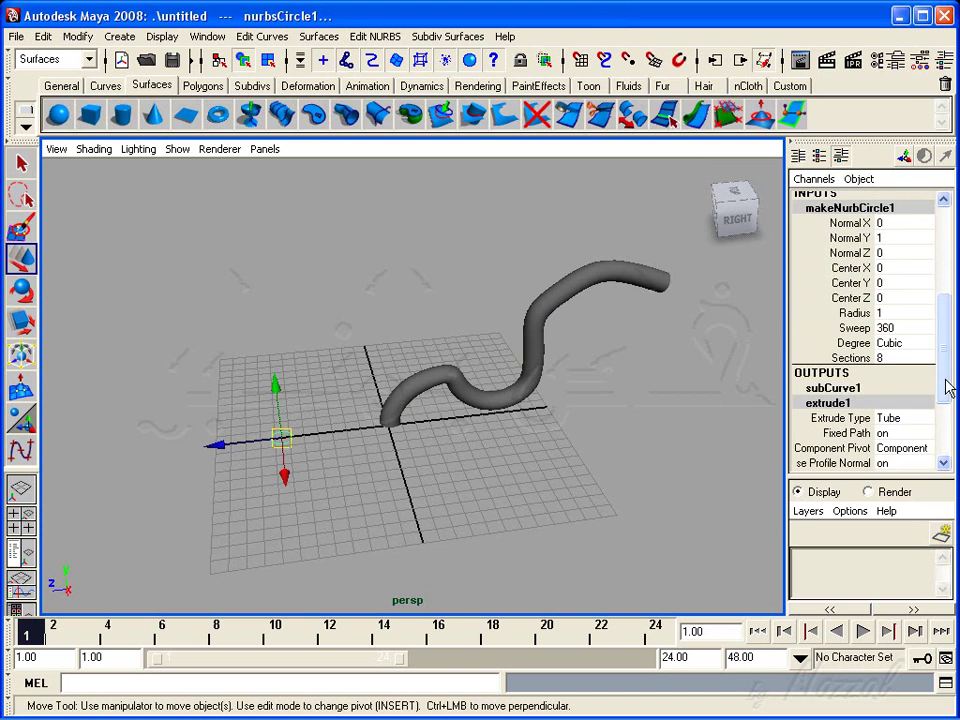
drag(949, 386, 948, 450)
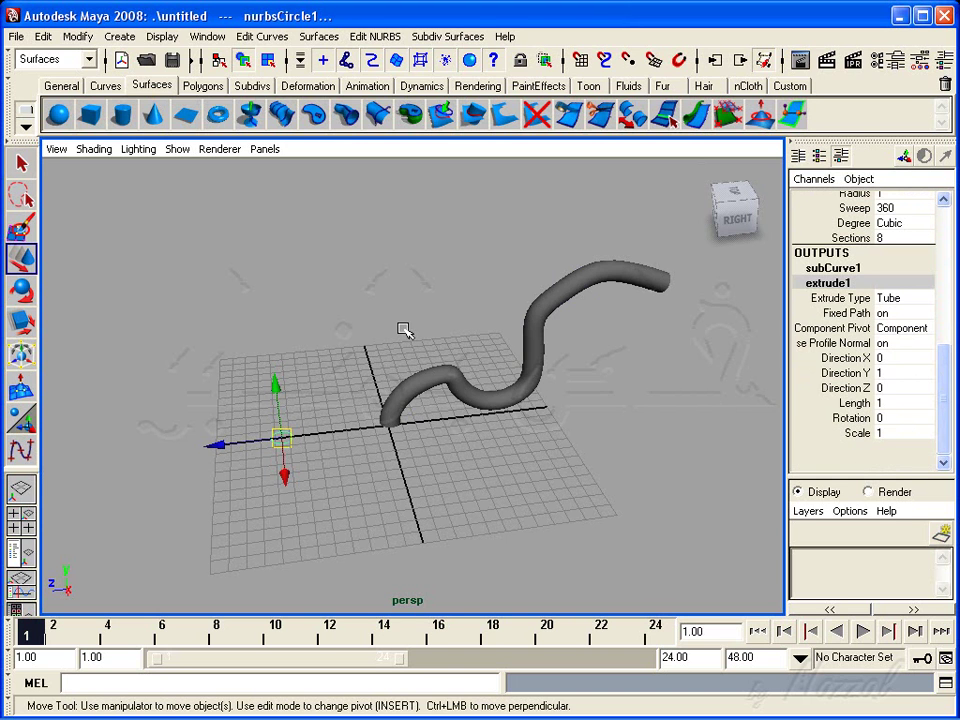
drag(452, 345, 598, 407)
key(Delete)
click(280, 438)
Step: Extrude the circle along curve1 with Partial curve range and check its subCurve1/subCurve2 inputs
click(398, 402)
click(330, 42)
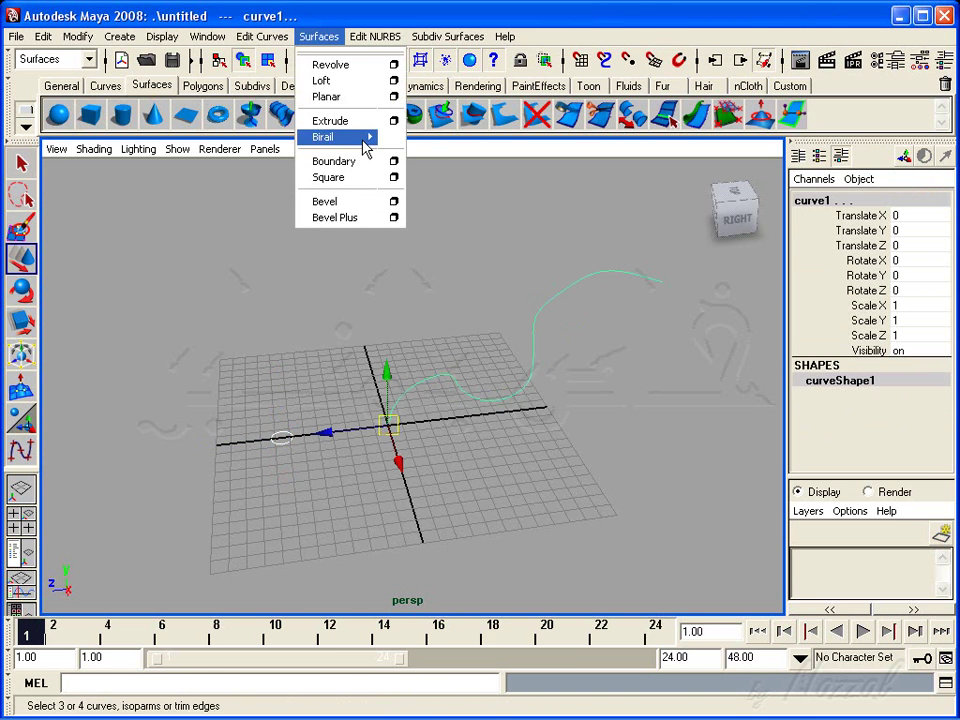
click(394, 122)
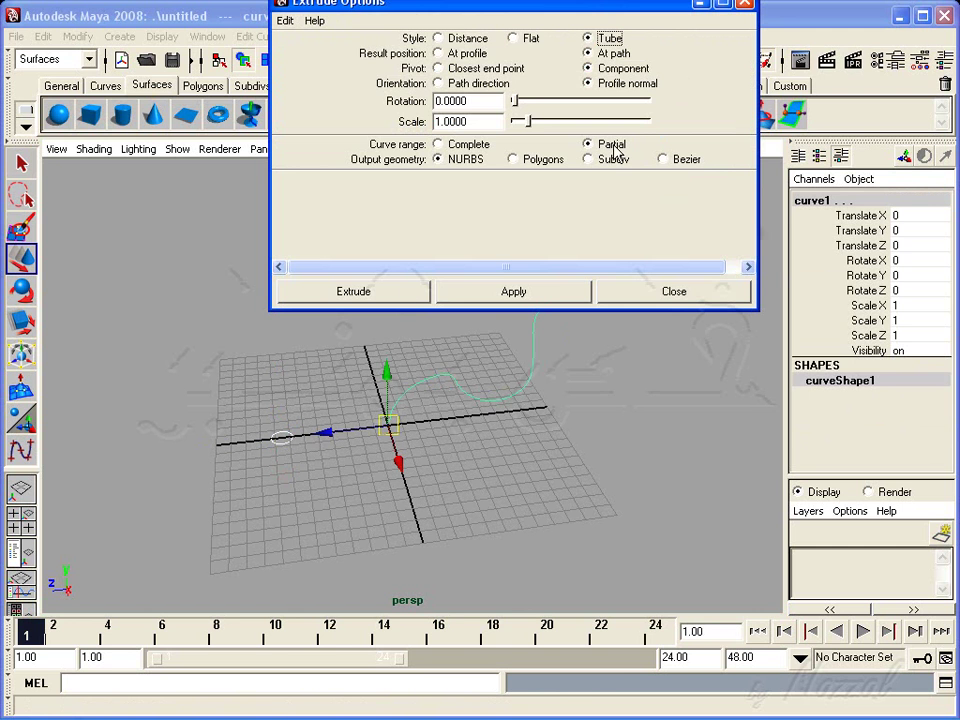
click(332, 298)
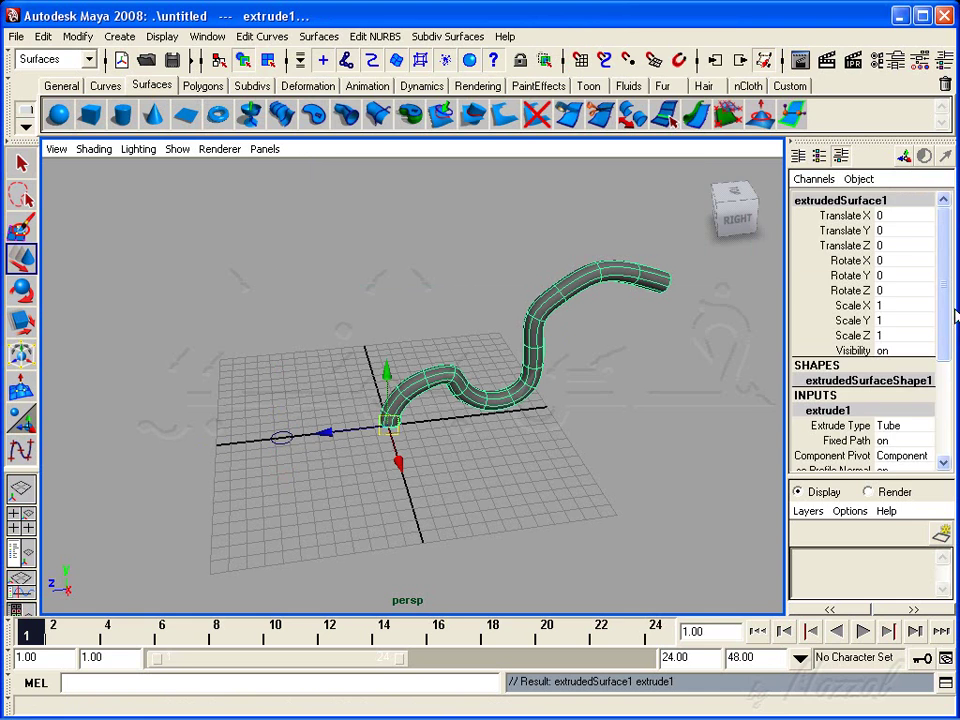
drag(951, 330, 934, 439)
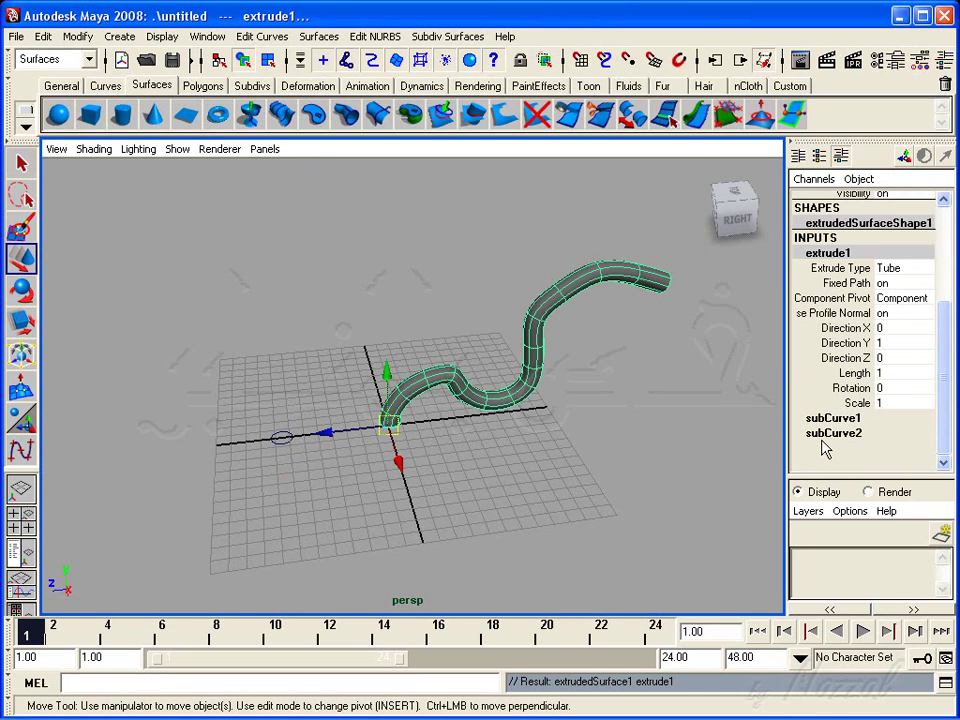
click(563, 471)
click(537, 399)
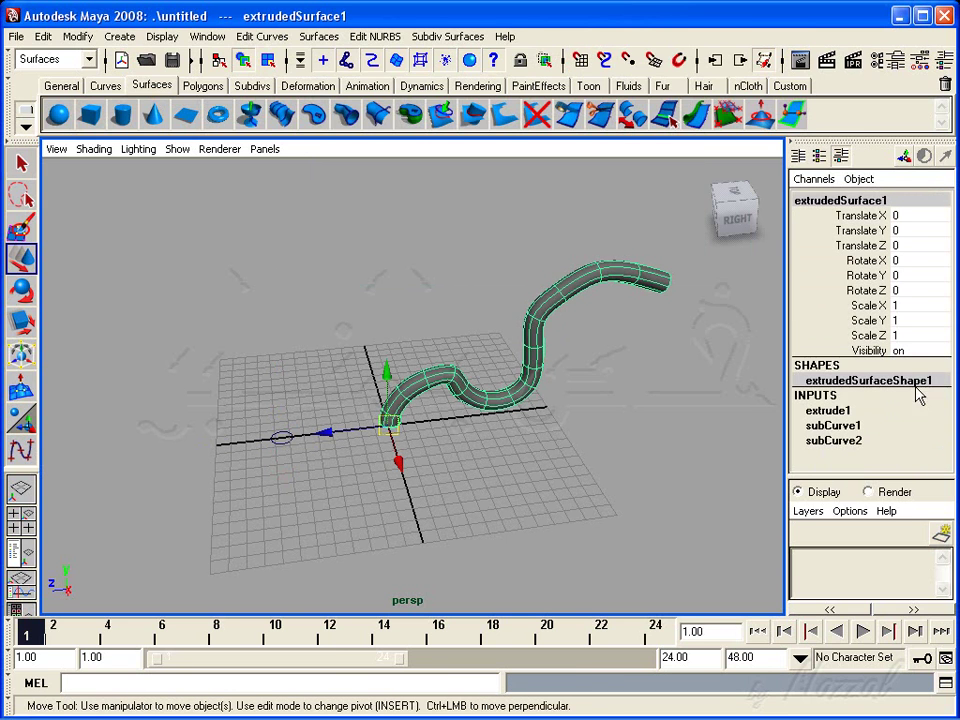
Step: Trim the tube through subCurve1, raising Min Value to 0.8 and returning Max Value to 1
click(835, 425)
scroll(900, 426, down, 1)
click(848, 402)
mouse_move(668, 397)
middle_down()
mouse_move(690, 401)
mouse_move(681, 398)
middle_up()
alt+drag(681, 398, 490, 422)
alt+right_drag(490, 422, 465, 385)
mouse_move(465, 385)
alt+mouse_down()
mouse_move(581, 436)
mouse_move(536, 388)
mouse_move(600, 420)
alt+mouse_up()
middle_drag(675, 390, 671, 394)
click(843, 418)
mouse_move(733, 406)
middle_down()
mouse_move(540, 305)
mouse_move(548, 303)
middle_up()
alt+drag(548, 303, 615, 365)
alt+right_drag(615, 365, 581, 386)
mouse_move(581, 386)
alt+middle_down()
mouse_move(591, 377)
mouse_move(640, 400)
alt+middle_up()
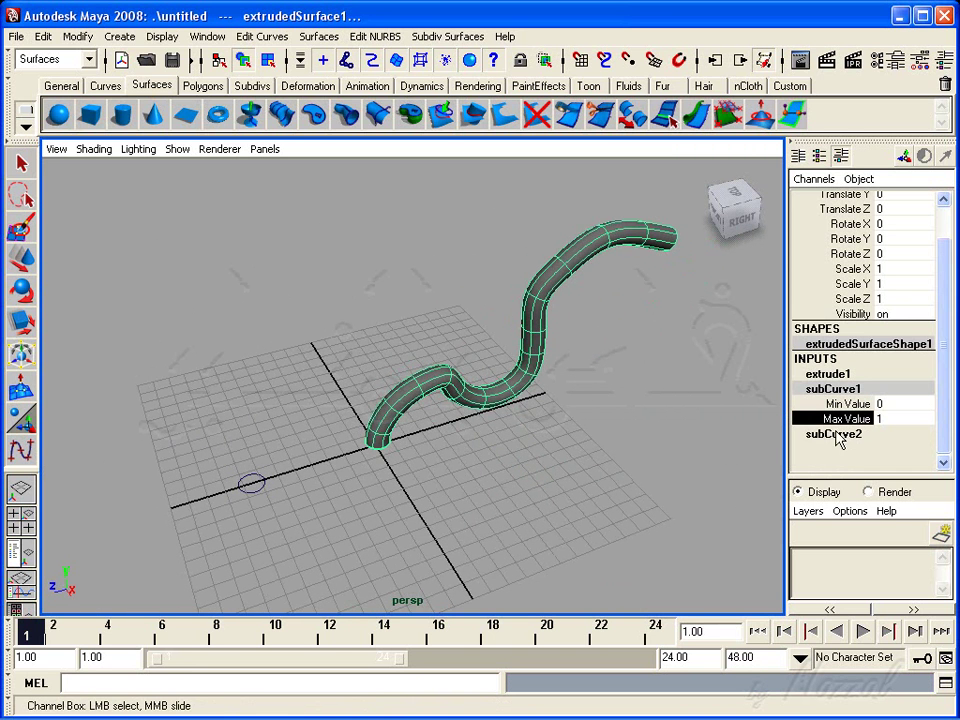
Step: Trim the tube through subCurve2, raising Min Value to 0.6 and lowering Max Value
click(836, 434)
key(w)
drag(948, 388, 948, 390)
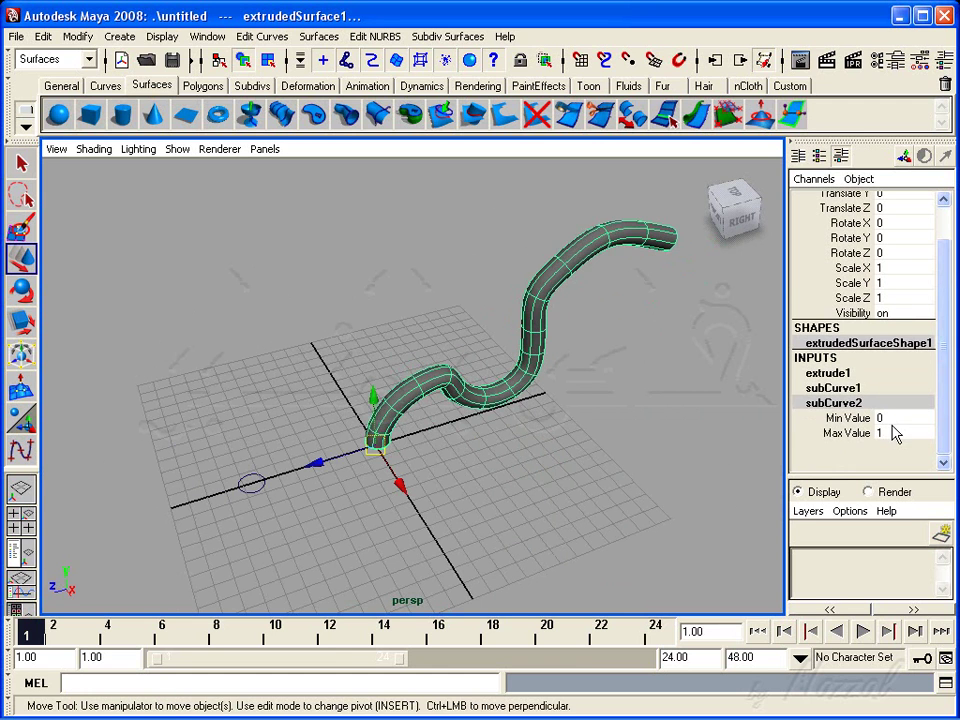
click(845, 420)
mouse_move(681, 416)
middle_down()
mouse_move(662, 412)
mouse_move(673, 407)
mouse_move(664, 410)
mouse_move(707, 427)
mouse_move(714, 420)
middle_up()
click(845, 434)
mouse_move(714, 420)
alt+mouse_down()
mouse_move(549, 401)
mouse_move(596, 388)
mouse_move(564, 377)
mouse_move(615, 369)
mouse_move(523, 306)
alt+mouse_up()
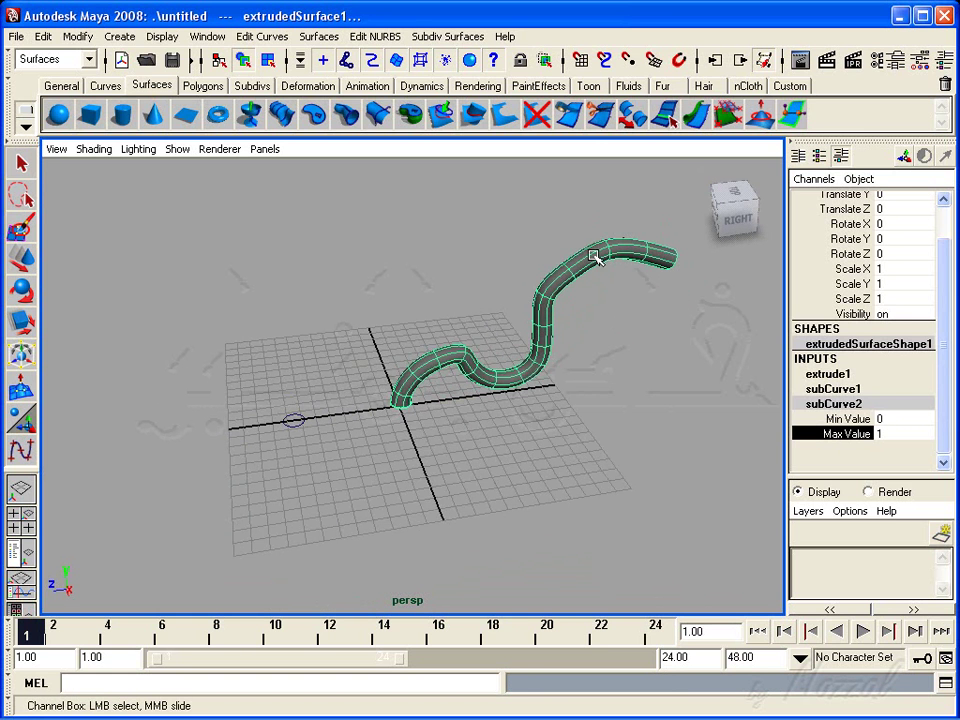
mouse_move(537, 362)
alt+mouse_down()
mouse_move(546, 409)
mouse_move(822, 442)
alt+mouse_up()
mouse_move(683, 431)
middle_down()
mouse_move(668, 431)
mouse_move(680, 430)
middle_up()
mouse_move(612, 369)
alt+mouse_down()
mouse_move(527, 390)
mouse_move(576, 379)
alt+mouse_up()
alt+middle_drag(608, 376, 606, 377)
mouse_move(606, 377)
alt+mouse_down()
mouse_move(634, 377)
mouse_move(628, 390)
mouse_move(586, 386)
alt+mouse_up()
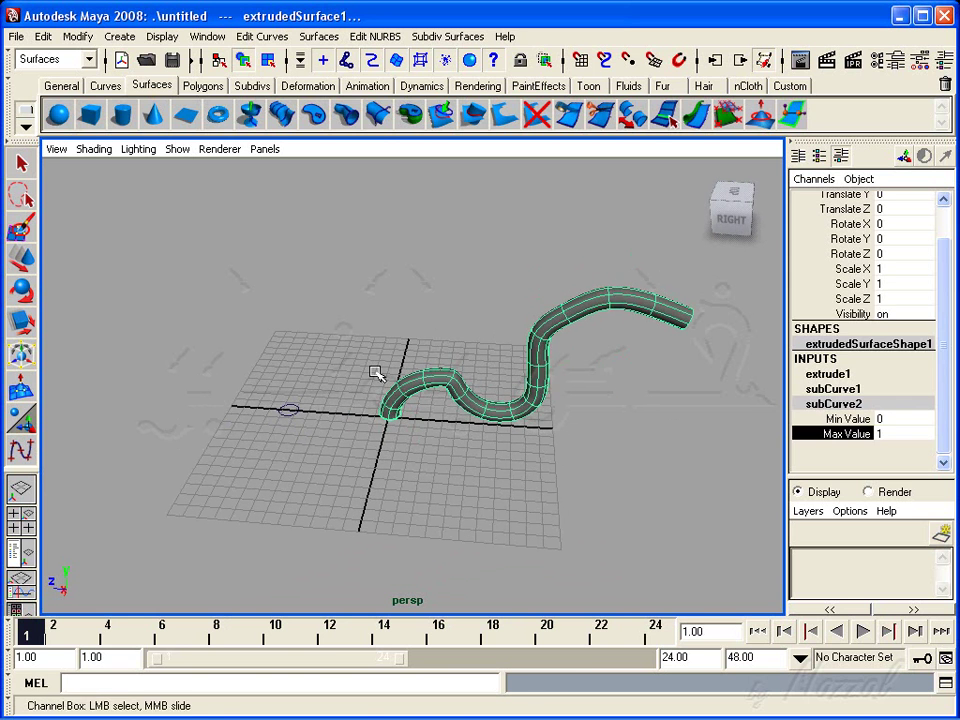
Step: Select the profile circle and scale it to change the tube's thickness
click(285, 410)
click(30, 258)
click(21, 322)
mouse_move(285, 410)
mouse_down()
mouse_move(311, 407)
mouse_move(285, 410)
mouse_up()
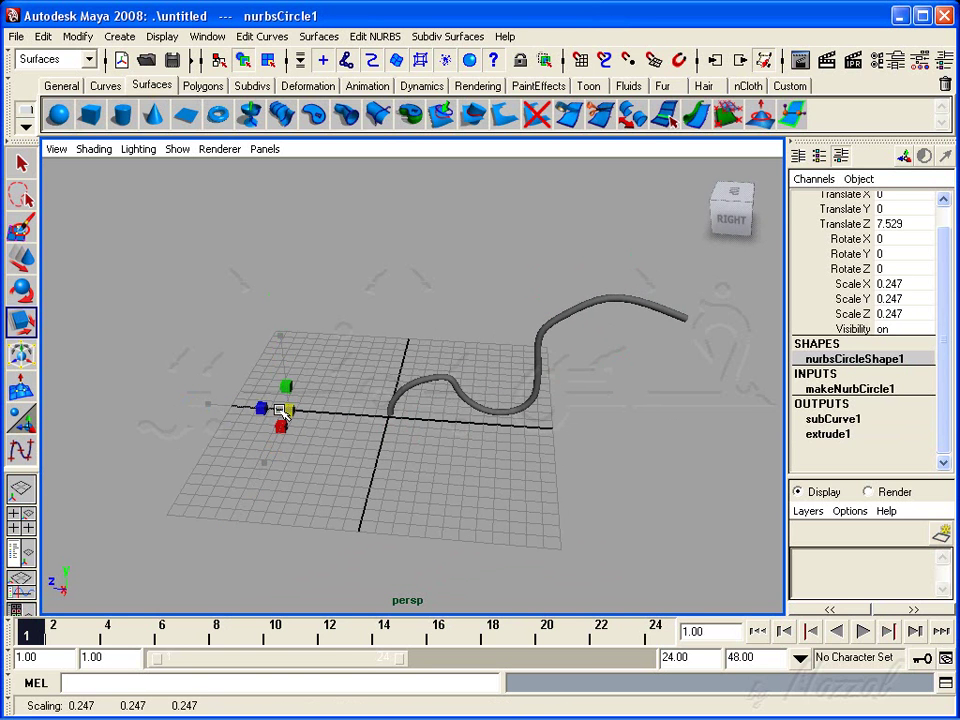
Step: On the extruded tube, slide subCurve2's Max Value from 1 to 0 and back to 1
click(820, 434)
mouse_move(585, 441)
alt+mouse_down()
mouse_move(562, 429)
mouse_move(533, 343)
alt+mouse_up()
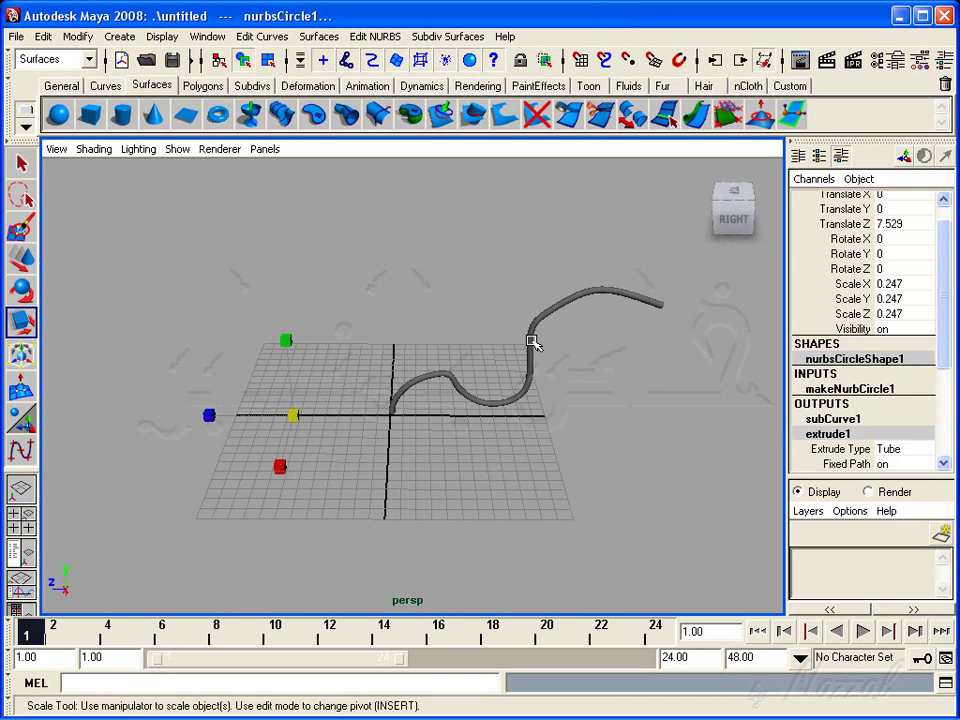
click(531, 338)
click(292, 414)
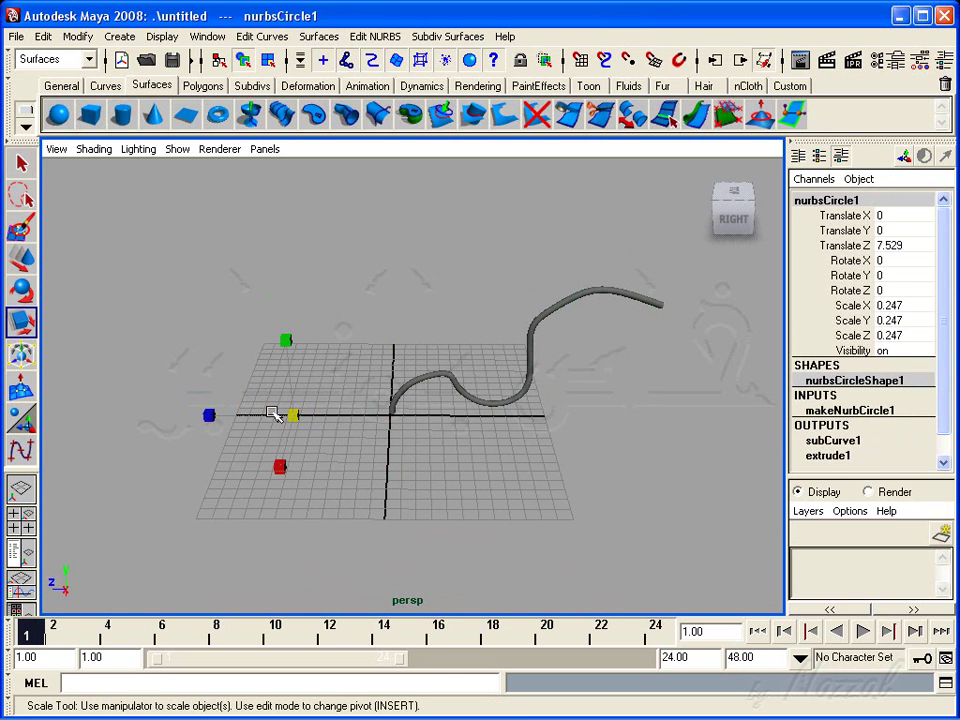
scroll(875, 452, down, 2)
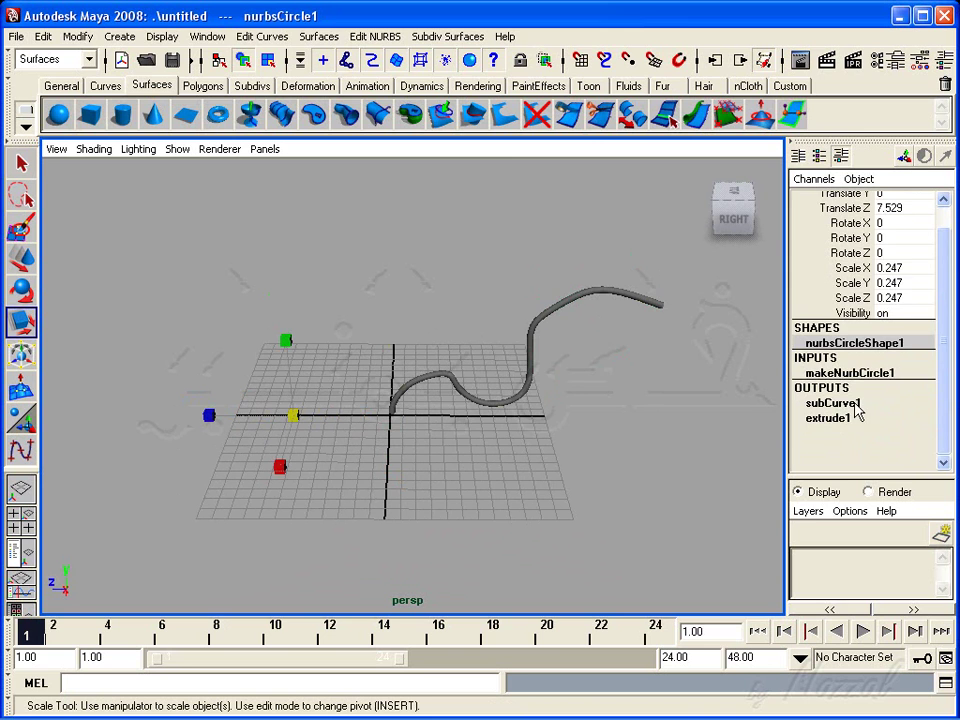
click(600, 292)
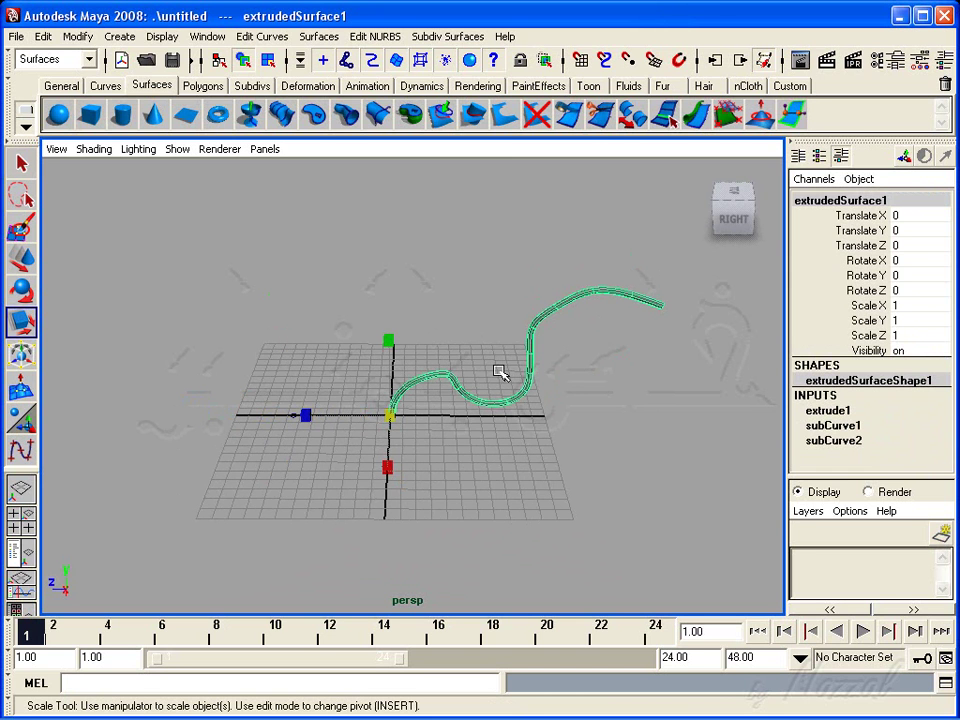
click(840, 441)
click(848, 418)
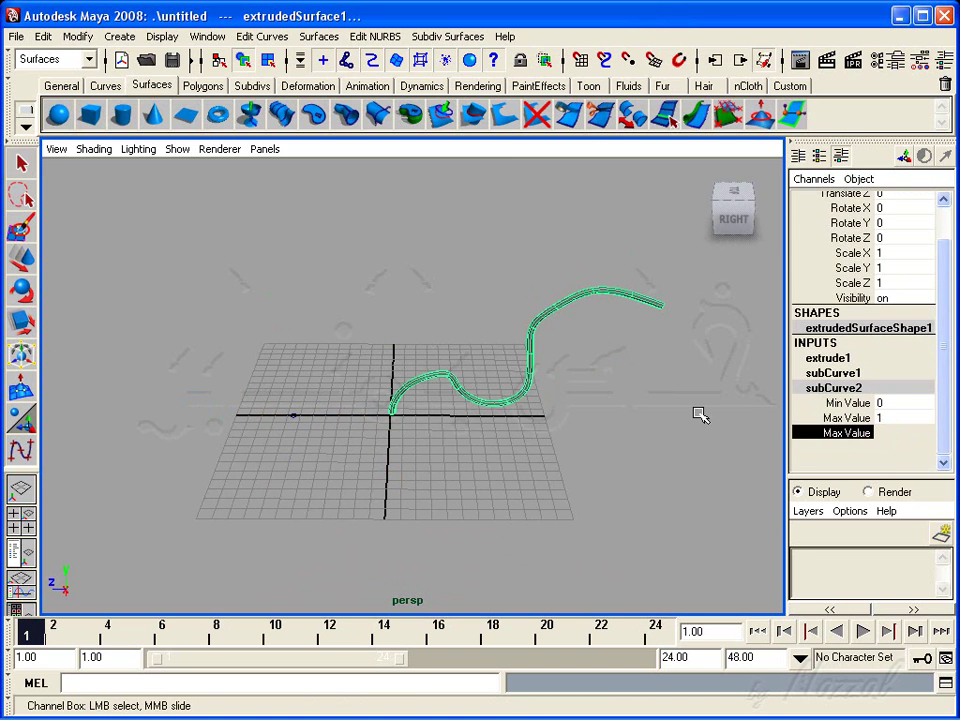
mouse_move(690, 407)
middle_down()
mouse_move(681, 407)
mouse_move(710, 407)
middle_up()
Step: Box-select the tube, wavy path curve and profile circle and delete them
mouse_move(493, 418)
alt+mouse_down()
mouse_move(428, 433)
mouse_move(193, 336)
mouse_move(575, 575)
alt+mouse_up()
key(r)
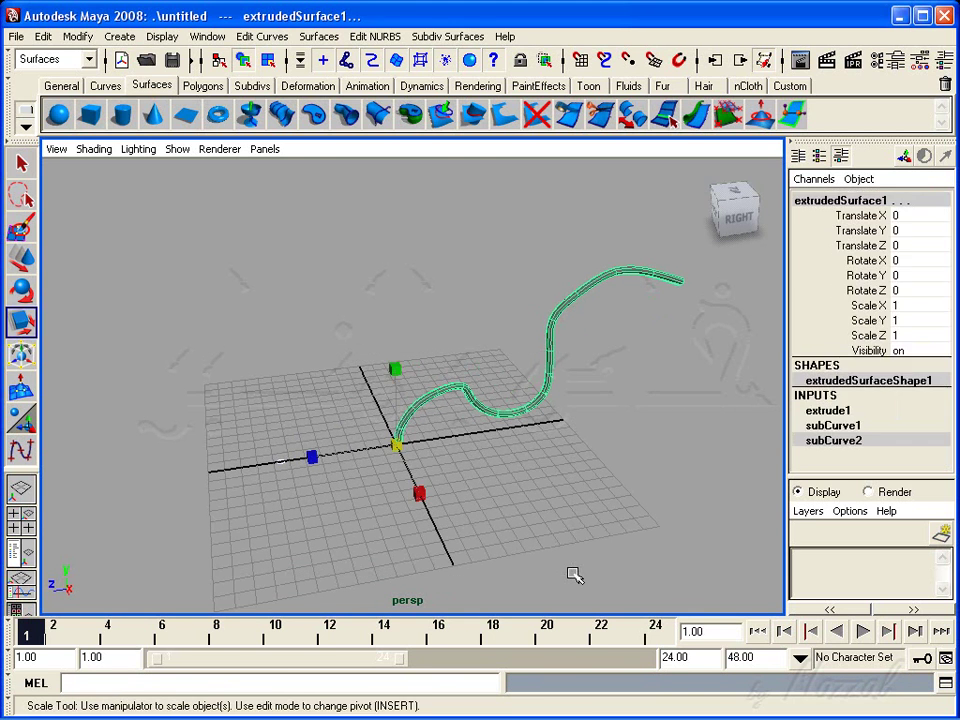
key(Delete)
alt+drag(501, 422, 311, 21)
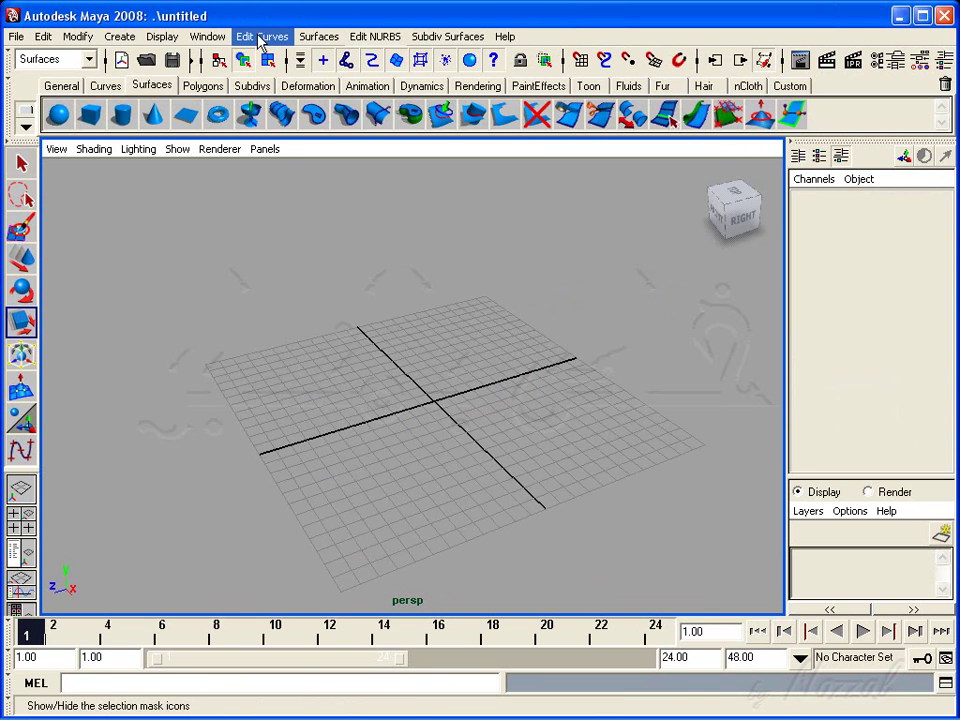
Step: Browse the Edit Curves menu, then bring up the Create menu over the empty scene
click(261, 36)
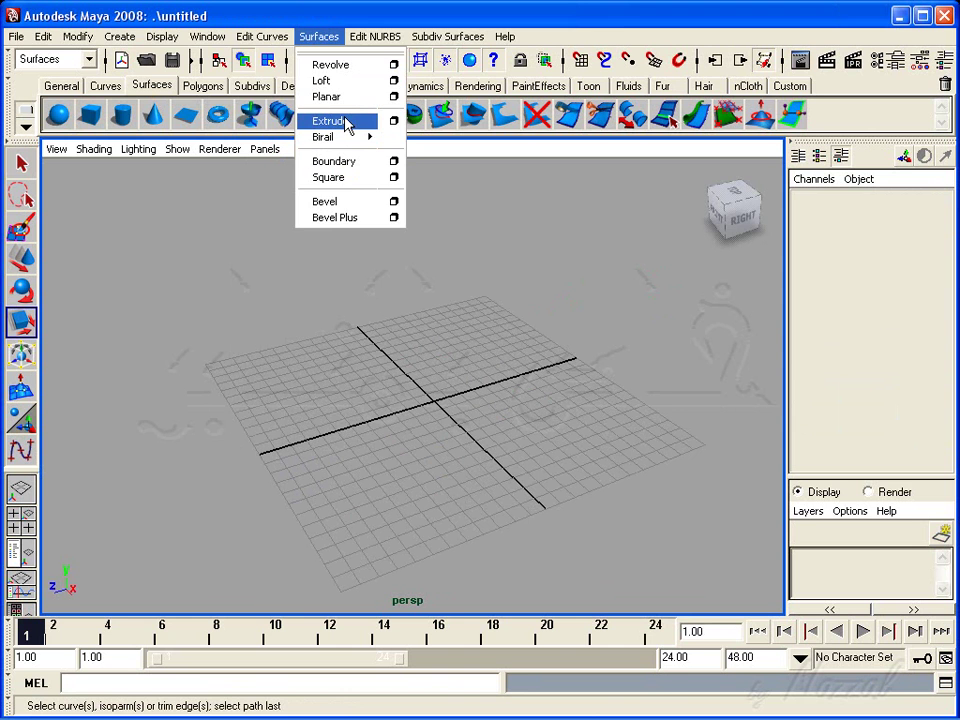
alt+drag(369, 414, 386, 418)
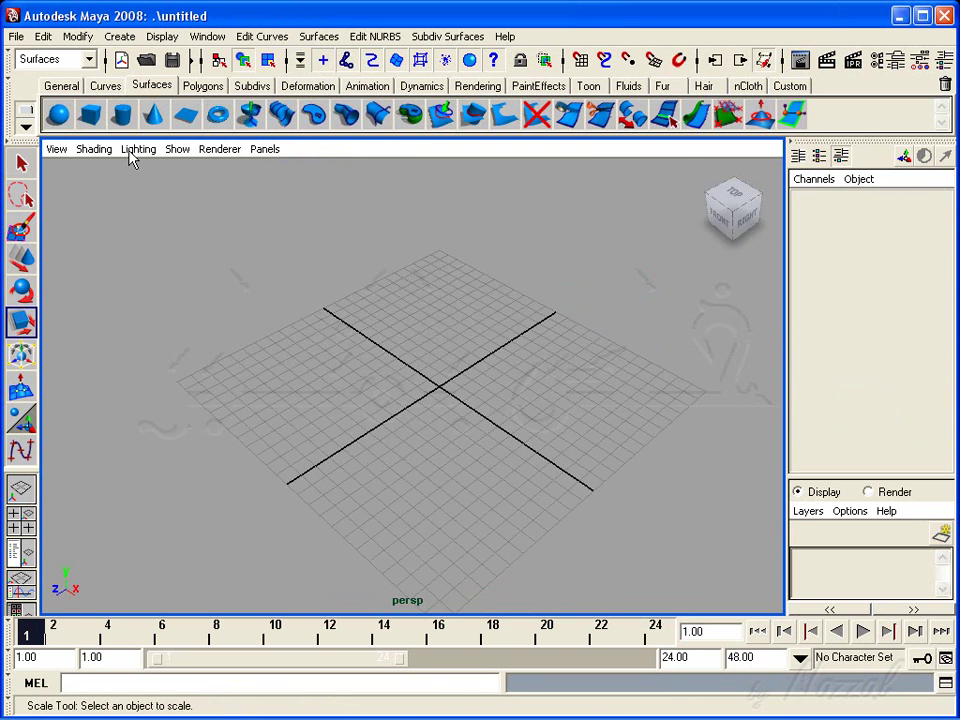
click(77, 36)
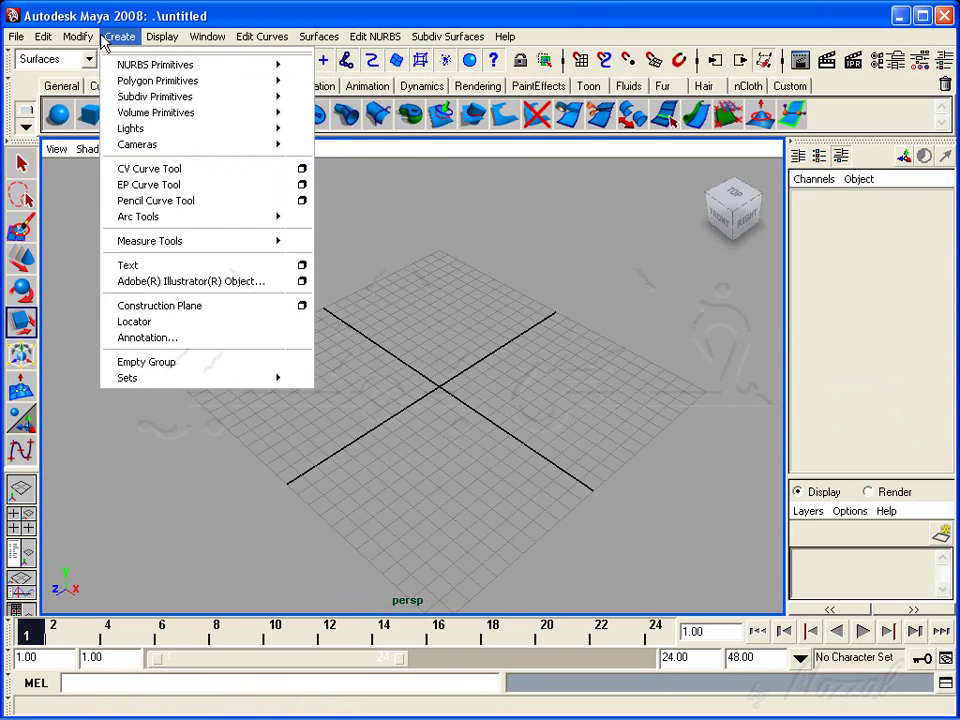
Step: Draw a closed airfoil outline with the EP Curve Tool, nine points from tail around the nose
click(137, 185)
alt+right_drag(453, 449, 499, 452)
mouse_move(499, 452)
alt+mouse_down()
mouse_move(461, 435)
mouse_move(437, 439)
mouse_move(414, 464)
mouse_move(428, 445)
mouse_move(410, 412)
alt+mouse_up()
click(352, 433)
click(414, 381)
click(480, 349)
click(527, 347)
click(548, 368)
click(527, 377)
click(484, 389)
click(418, 405)
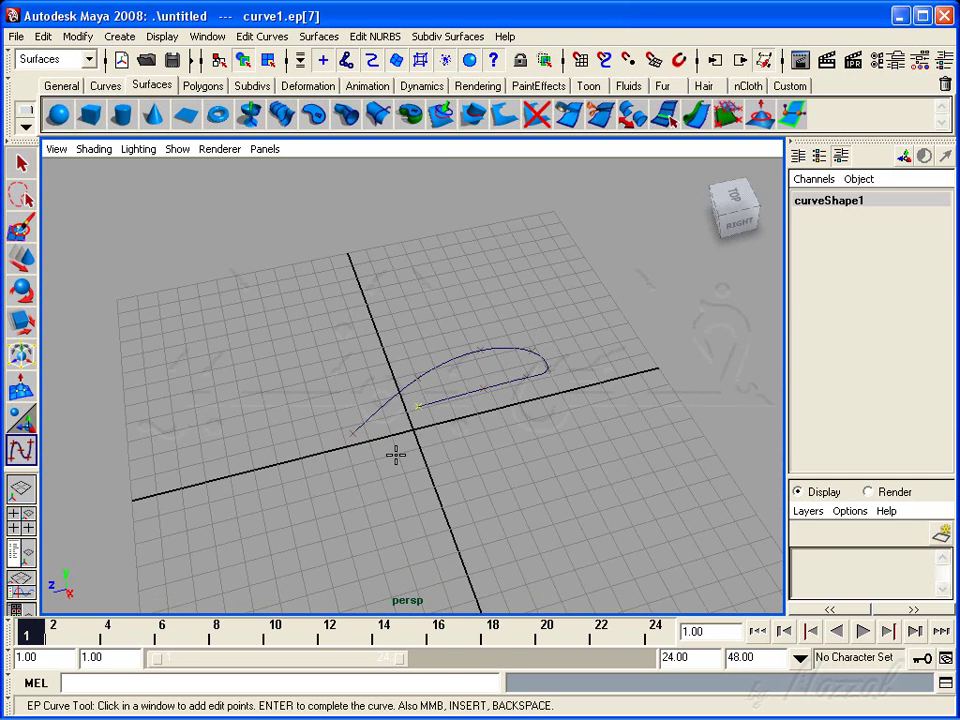
alt+right_drag(336, 456, 516, 480)
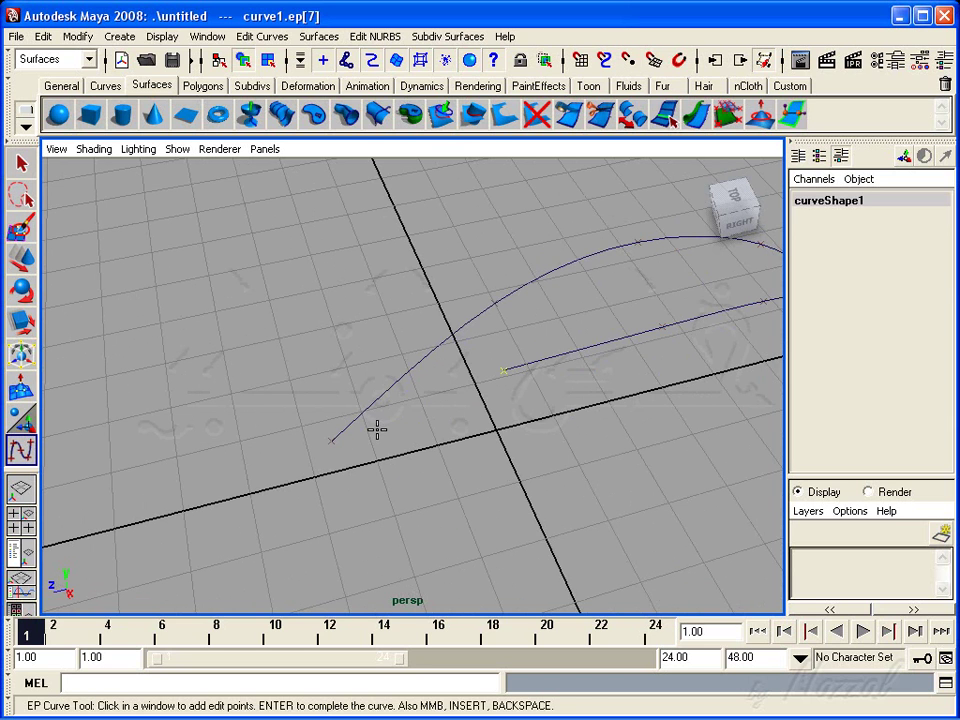
click(391, 394)
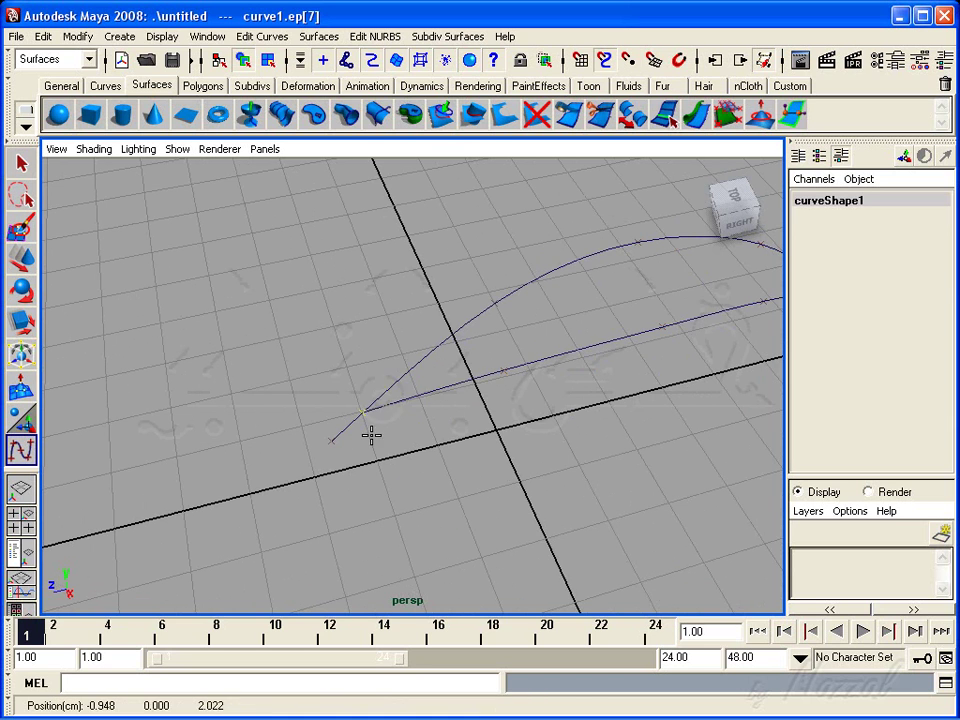
key(Return)
Step: Orbit and zoom around the finished airfoil curve, then reselect it
key(r)
mouse_move(327, 504)
alt+mouse_down()
mouse_move(439, 519)
mouse_move(465, 474)
alt+mouse_up()
key(w)
alt+right_drag(465, 474, 422, 430)
click(426, 324)
mouse_move(426, 324)
alt+mouse_down()
mouse_move(587, 469)
mouse_move(617, 456)
mouse_move(616, 497)
alt+mouse_up()
alt+middle_drag(616, 497, 544, 448)
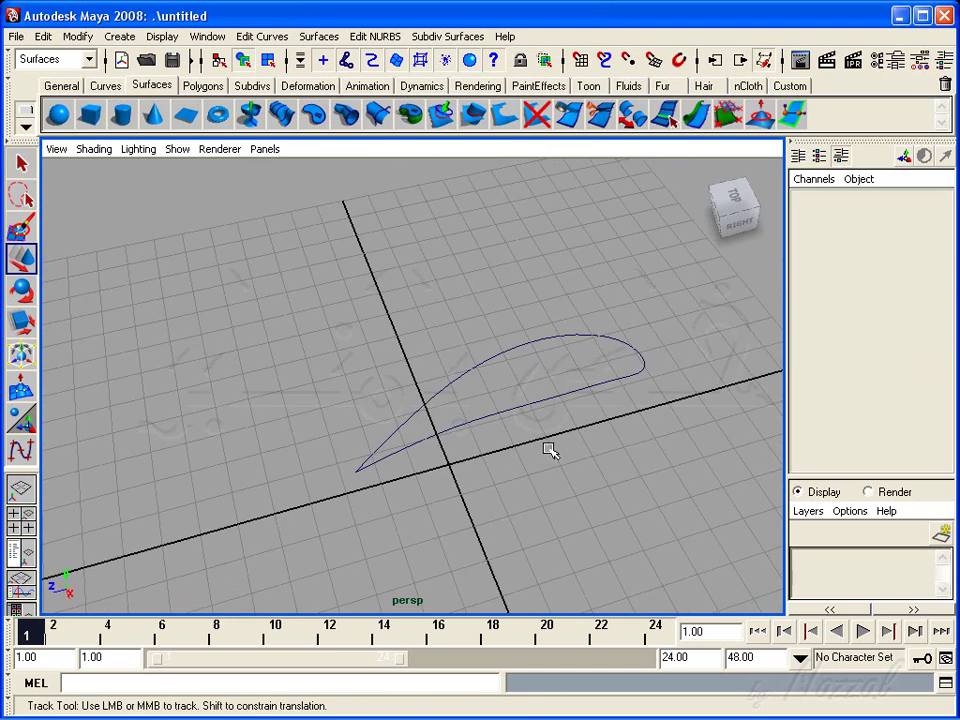
drag(544, 448, 604, 467)
mouse_move(530, 397)
alt+mouse_down()
mouse_move(566, 433)
mouse_move(336, 351)
mouse_move(622, 410)
mouse_move(568, 428)
mouse_move(520, 400)
alt+mouse_up()
Step: Apply Surfaces > Bevel Plus to curve1 to make the solid wing, then box-select it
click(318, 36)
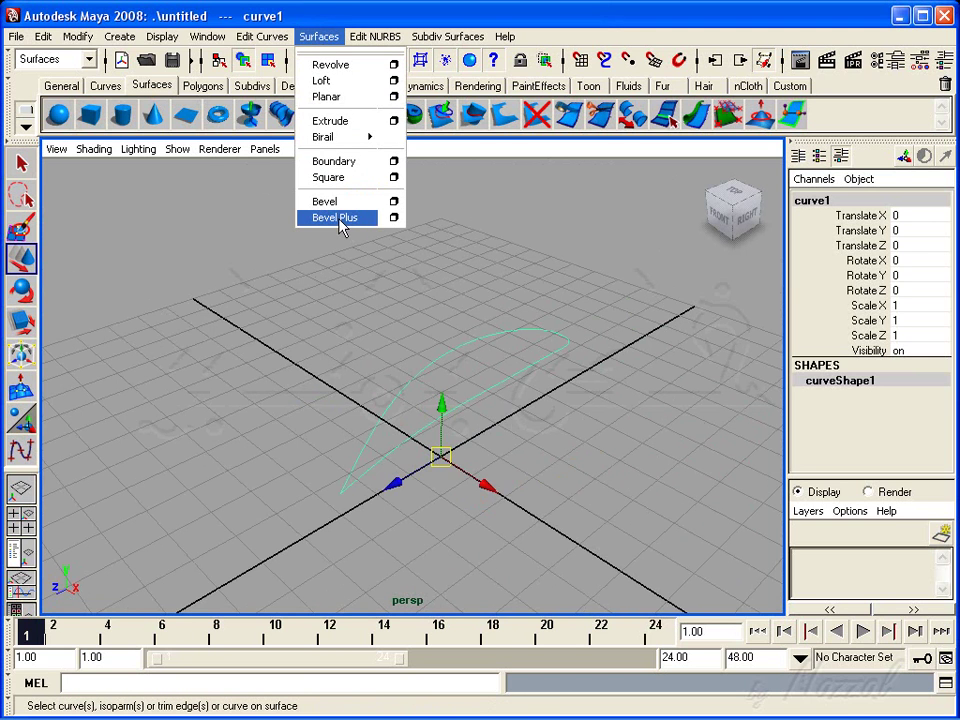
click(340, 218)
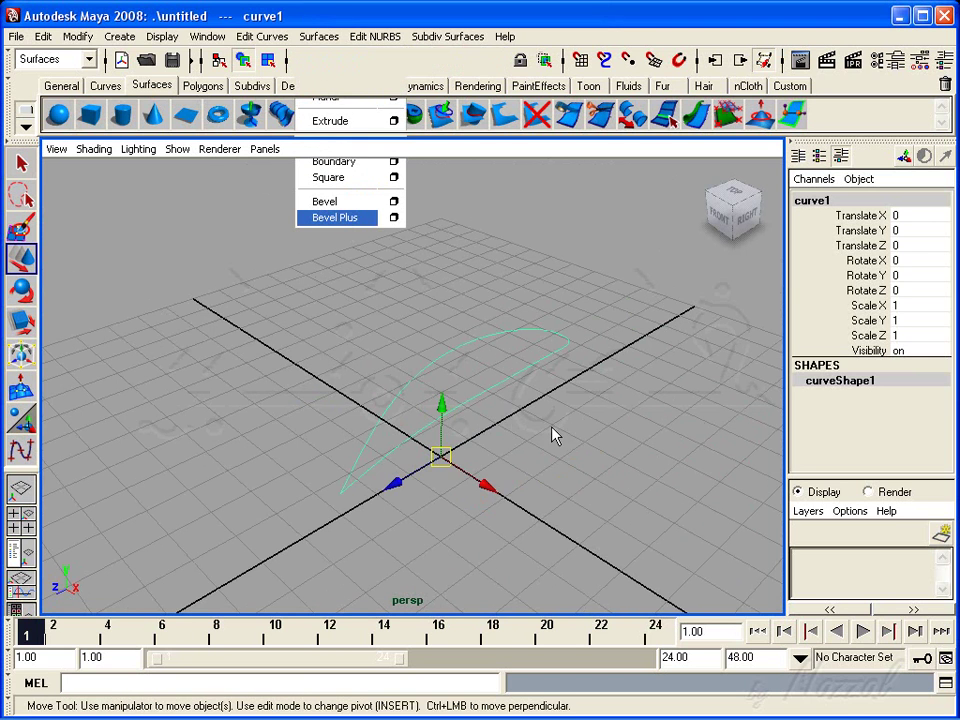
mouse_move(611, 439)
alt+mouse_down()
mouse_move(535, 305)
mouse_move(495, 396)
mouse_move(381, 362)
mouse_move(686, 452)
mouse_move(531, 401)
mouse_move(707, 300)
mouse_move(574, 399)
mouse_move(345, 371)
mouse_move(437, 414)
mouse_move(388, 351)
mouse_move(360, 369)
mouse_move(651, 327)
mouse_move(669, 304)
mouse_move(452, 414)
alt+mouse_up()
click(535, 305)
drag(310, 287, 565, 466)
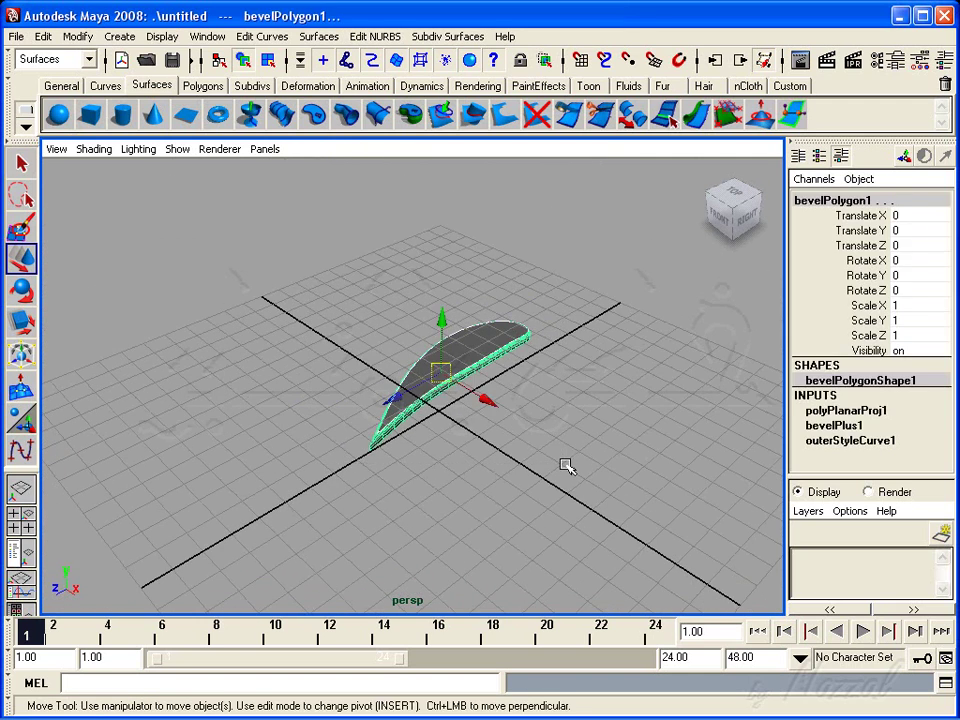
Step: Delete the beveled solid and its curve, then browse the Surfaces menu
key(Delete)
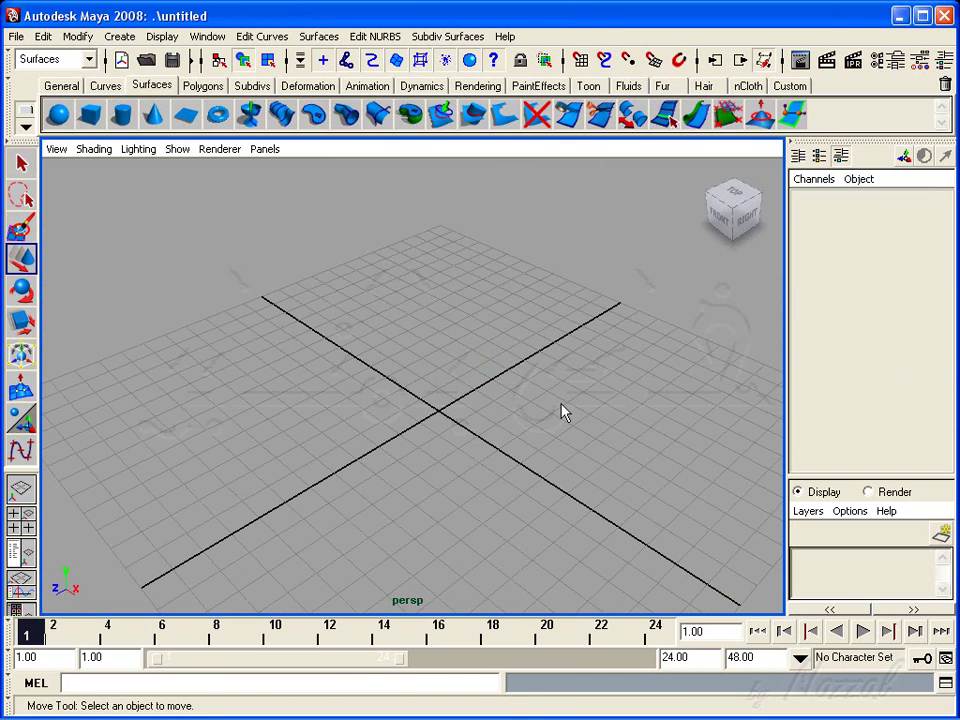
click(317, 37)
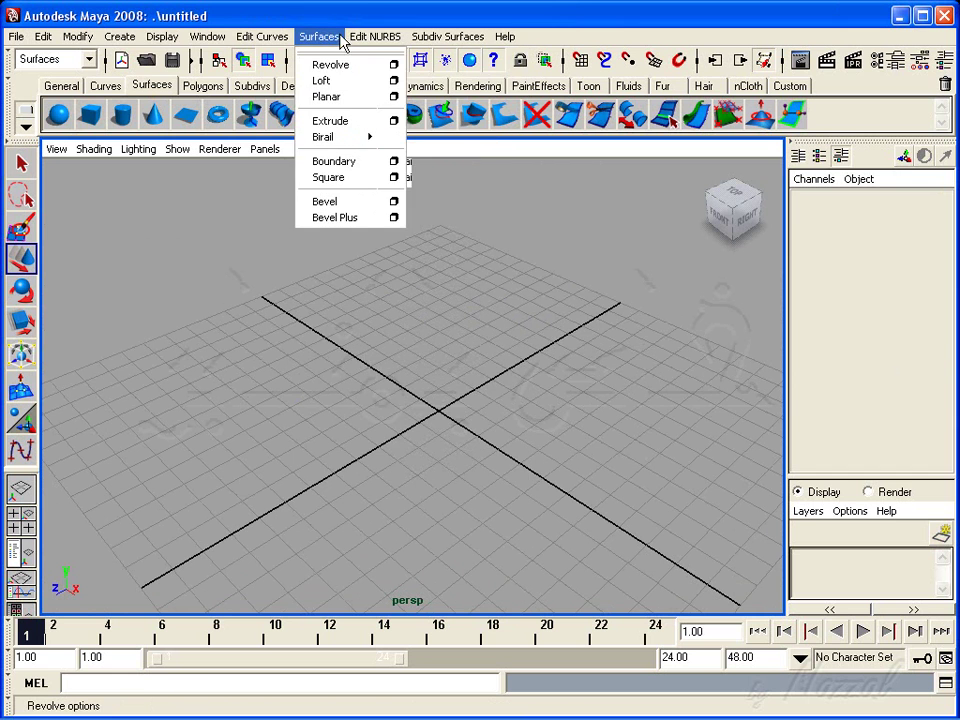
click(311, 347)
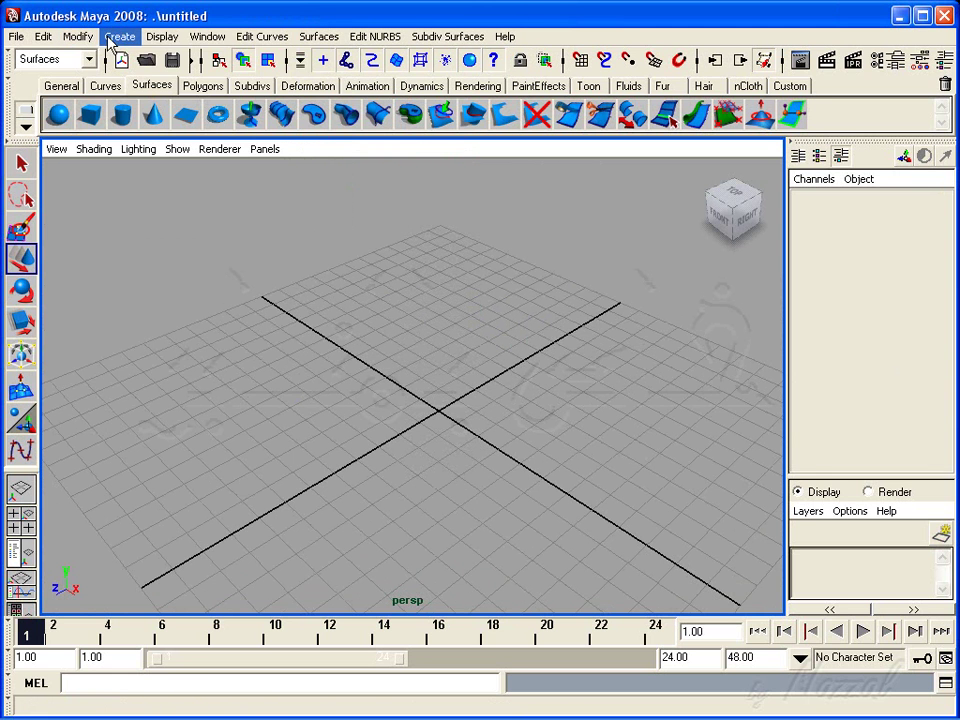
Step: Start the CV Curve Tool and maximize the side view
click(119, 37)
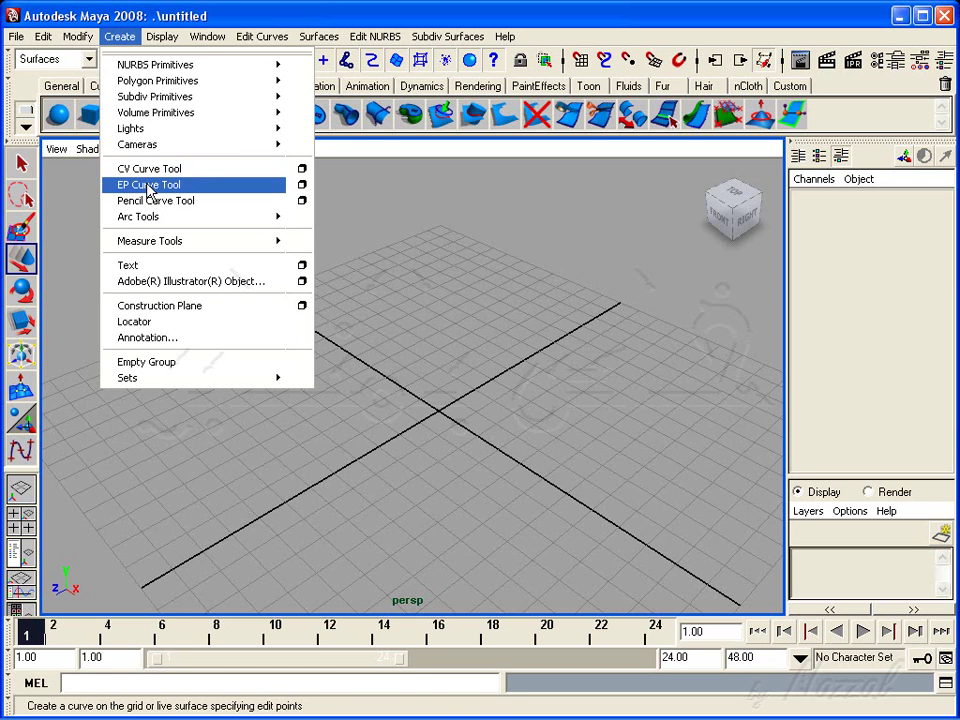
click(148, 169)
key(space)
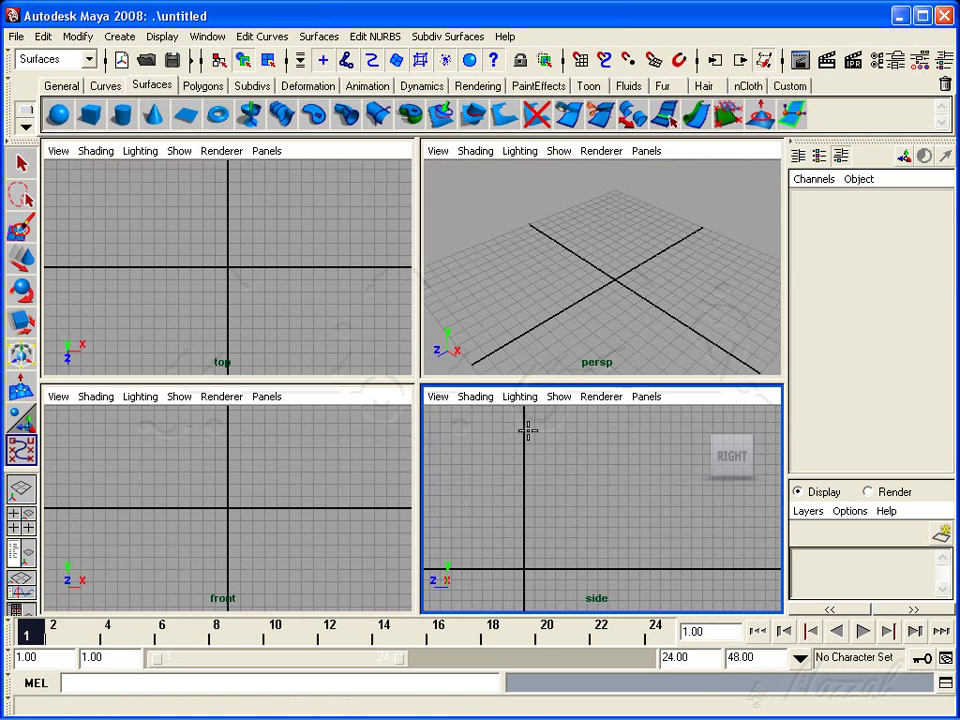
key(space)
alt+middle_drag(553, 380, 570, 342)
Step: Draw the goblet profile curve from the rim down the stem to the base
click(540, 241)
click(550, 306)
click(512, 365)
click(475, 389)
click(470, 407)
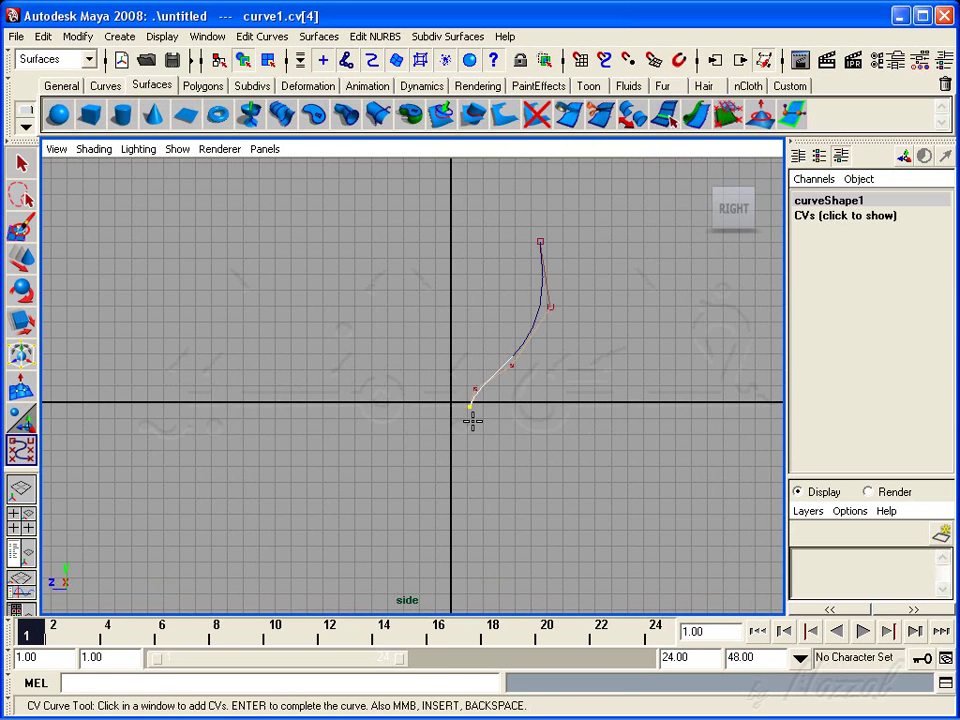
click(478, 440)
click(489, 467)
click(459, 456)
click(459, 456)
key(Return)
key(w)
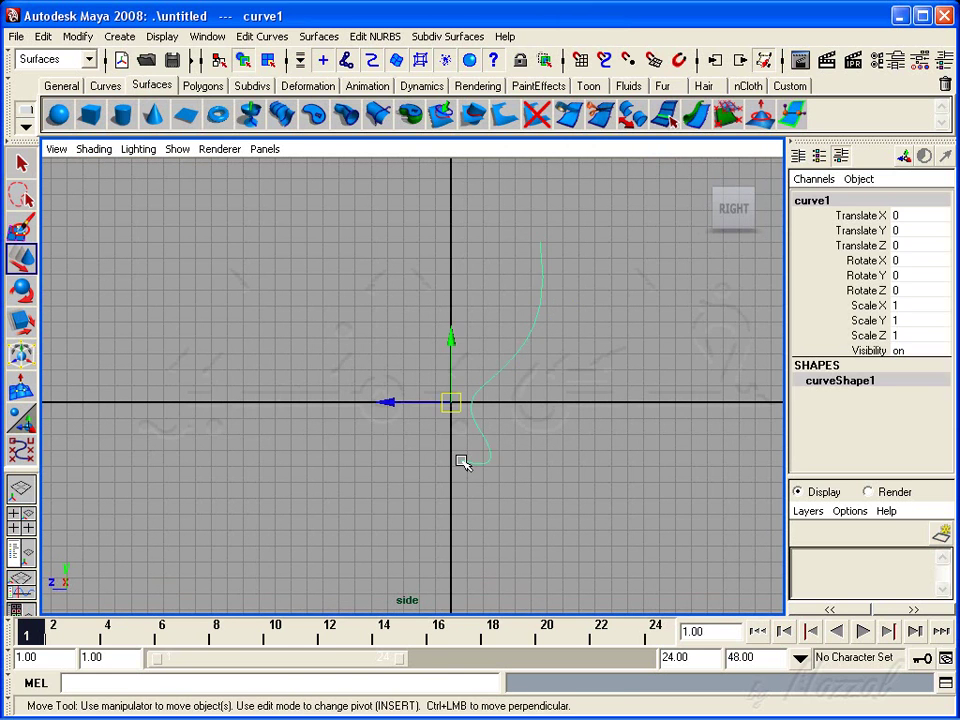
key(space)
Step: Revolve curve1 into a goblet surface from Revolve Options and inspect it
drag(553, 244, 568, 244)
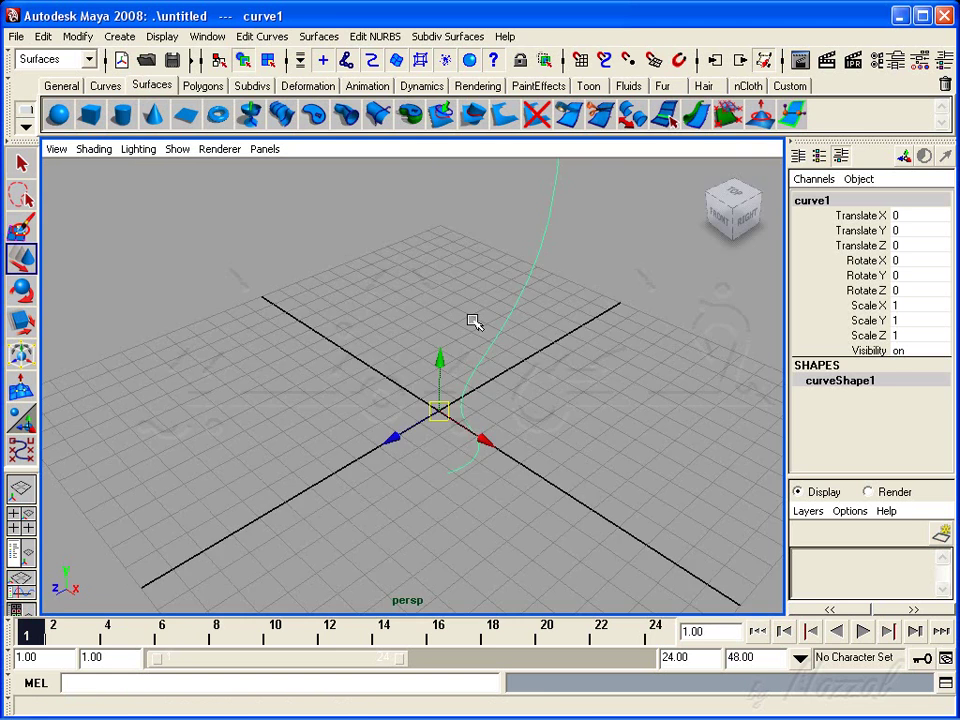
mouse_move(474, 321)
alt+mouse_down()
mouse_move(469, 398)
mouse_move(422, 439)
mouse_move(440, 400)
alt+mouse_up()
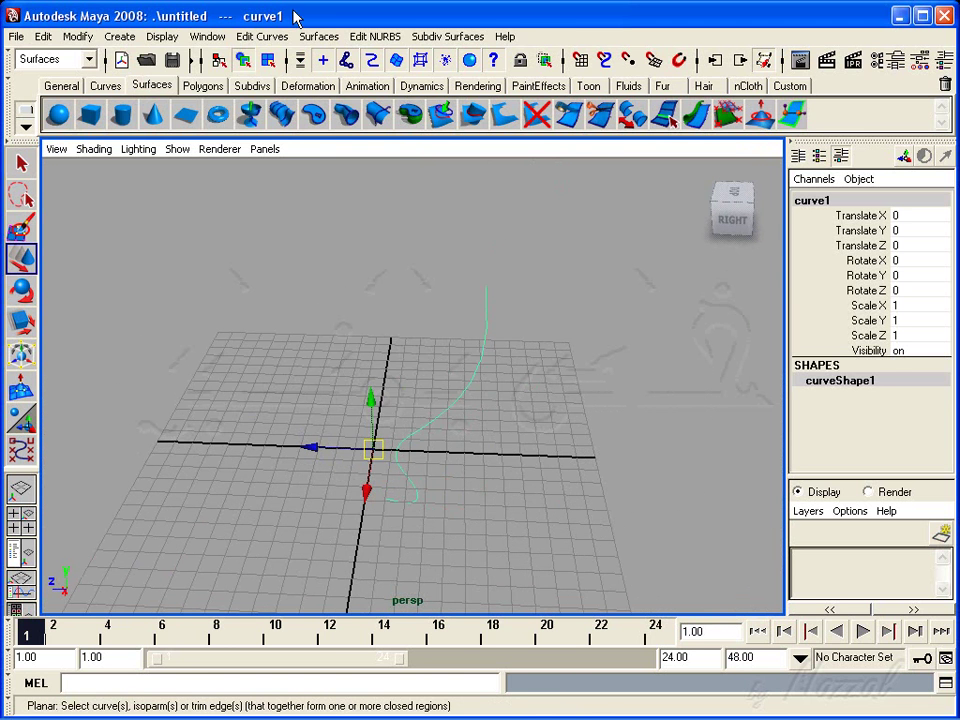
click(318, 36)
click(393, 64)
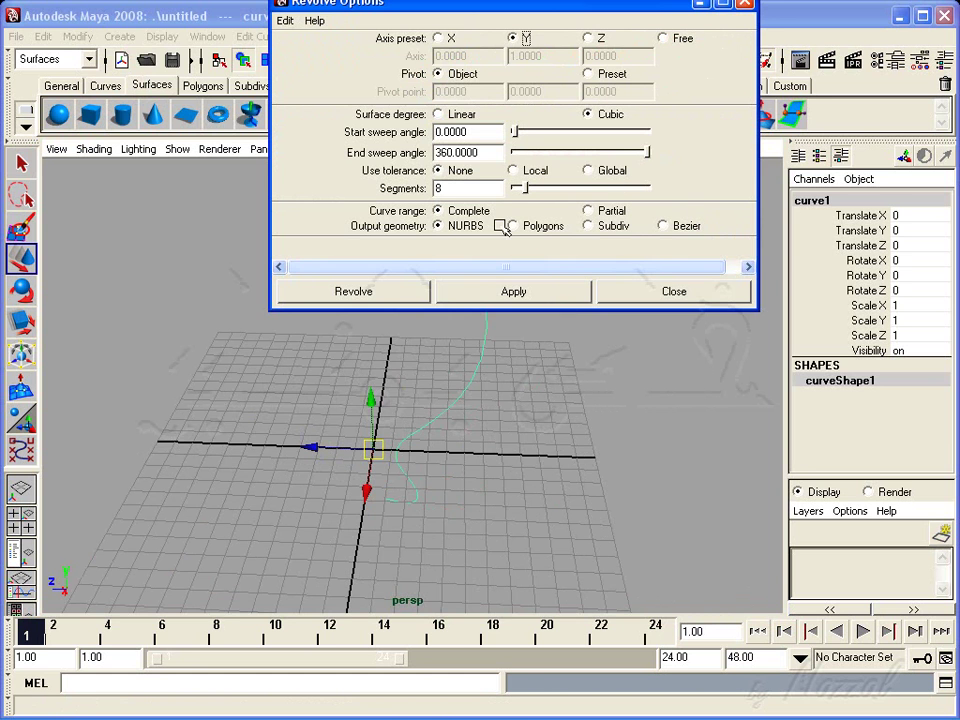
alt+middle_drag(505, 490, 510, 499)
alt+drag(510, 499, 444, 508)
alt+right_drag(444, 508, 435, 491)
alt+middle_drag(435, 491, 482, 445)
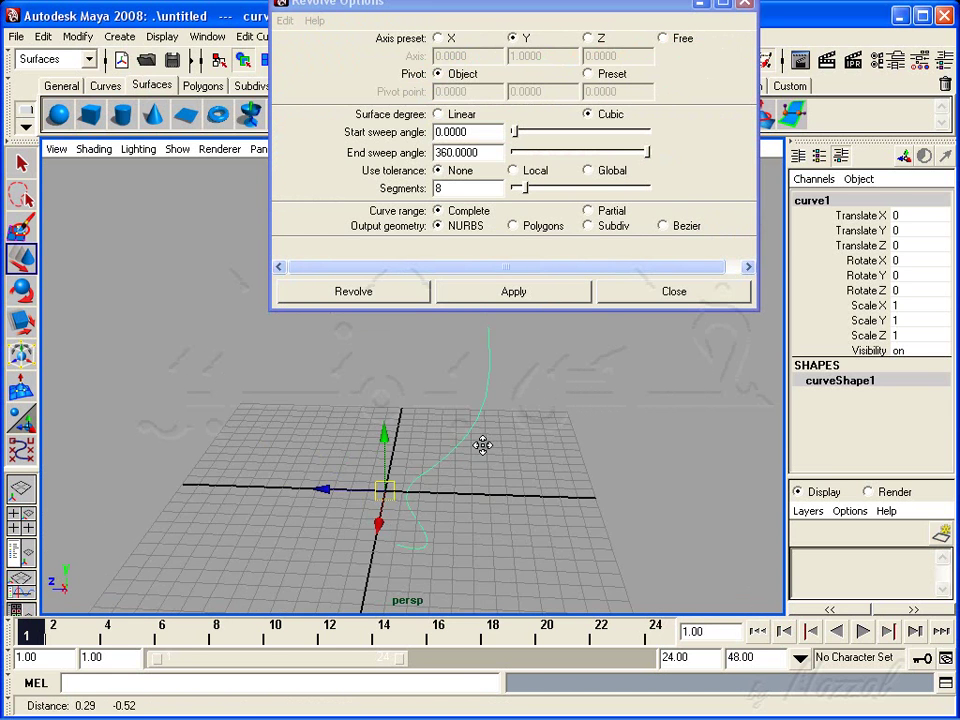
click(513, 291)
mouse_move(519, 360)
alt+mouse_down()
mouse_move(454, 461)
mouse_move(422, 422)
mouse_move(364, 403)
mouse_move(441, 480)
alt+mouse_up()
alt+right_drag(441, 480, 414, 474)
alt+drag(414, 474, 385, 484)
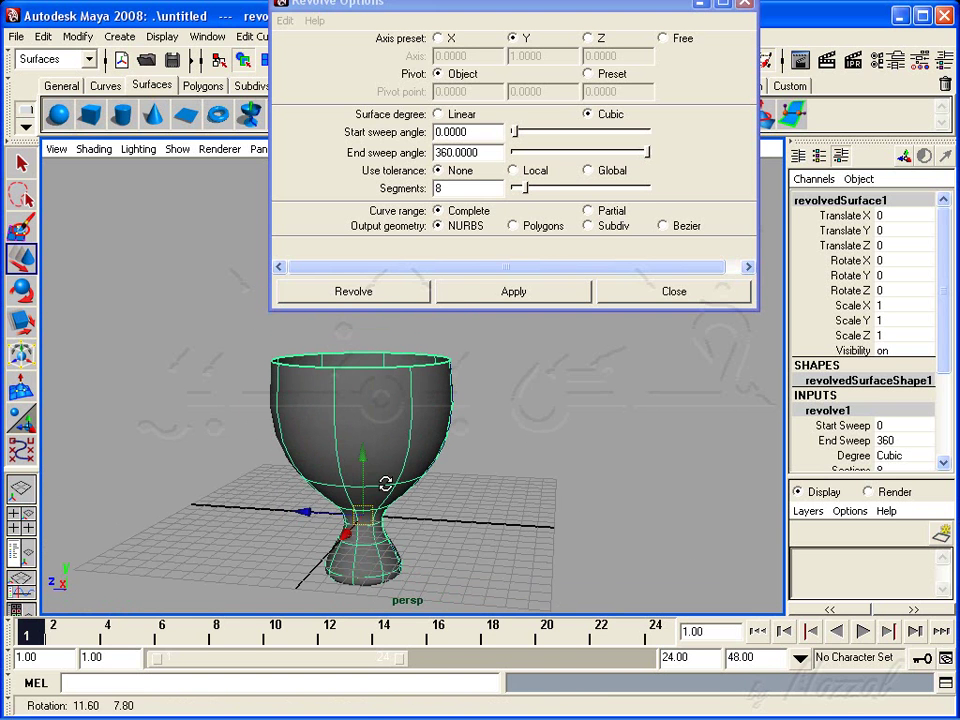
Step: Undo the revolve, set Segments to 20, and revolve the goblet again
key(ctrl+z)
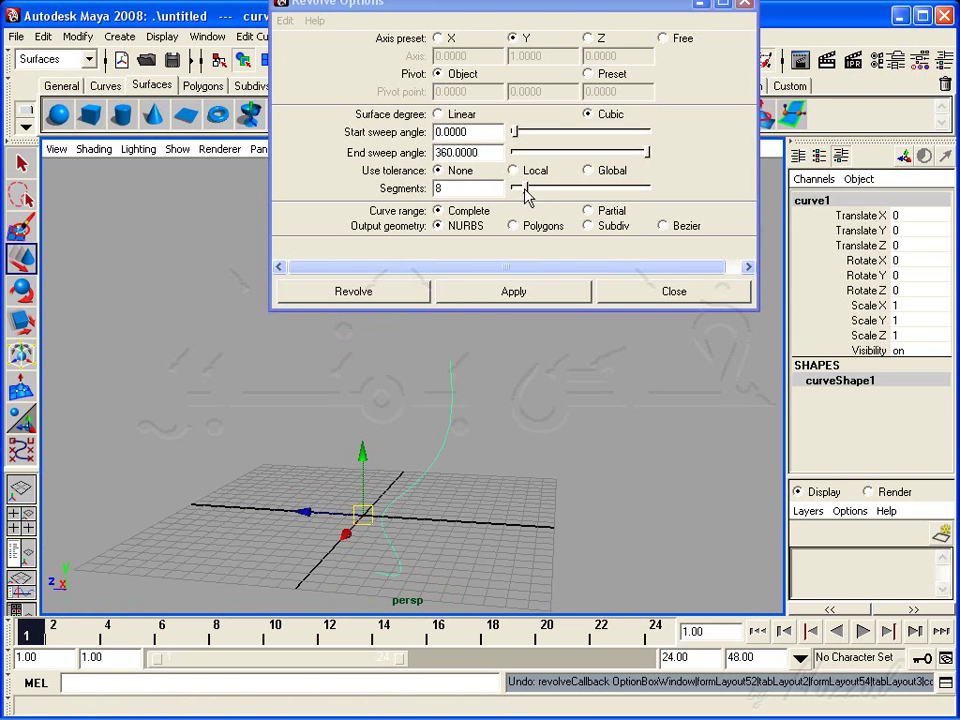
click(459, 188)
drag(482, 187, 368, 196)
text(20)
key(Return)
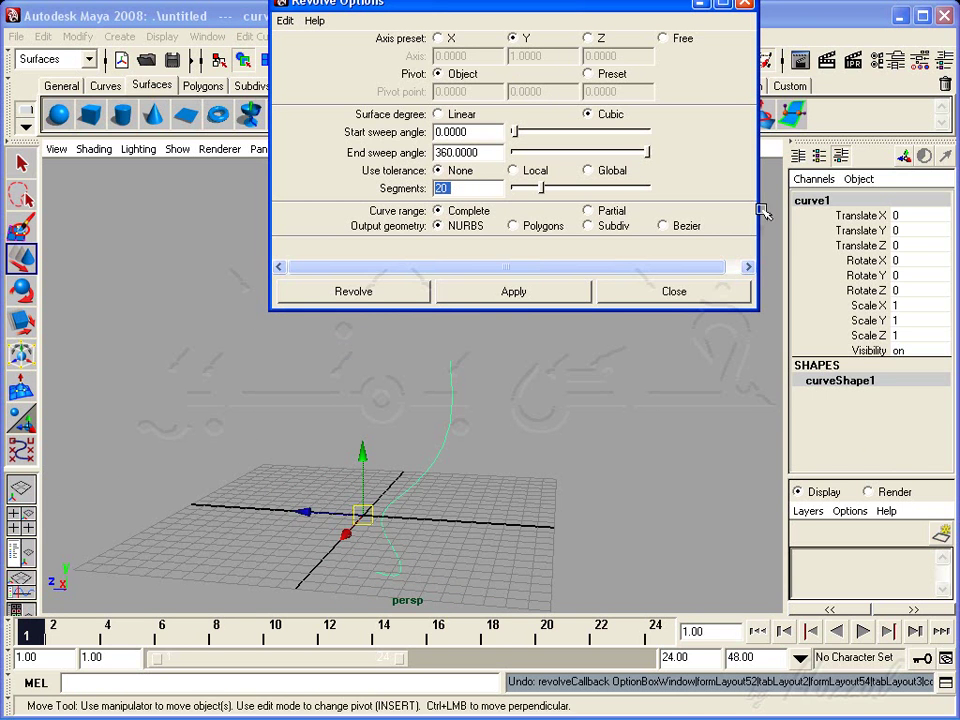
click(378, 296)
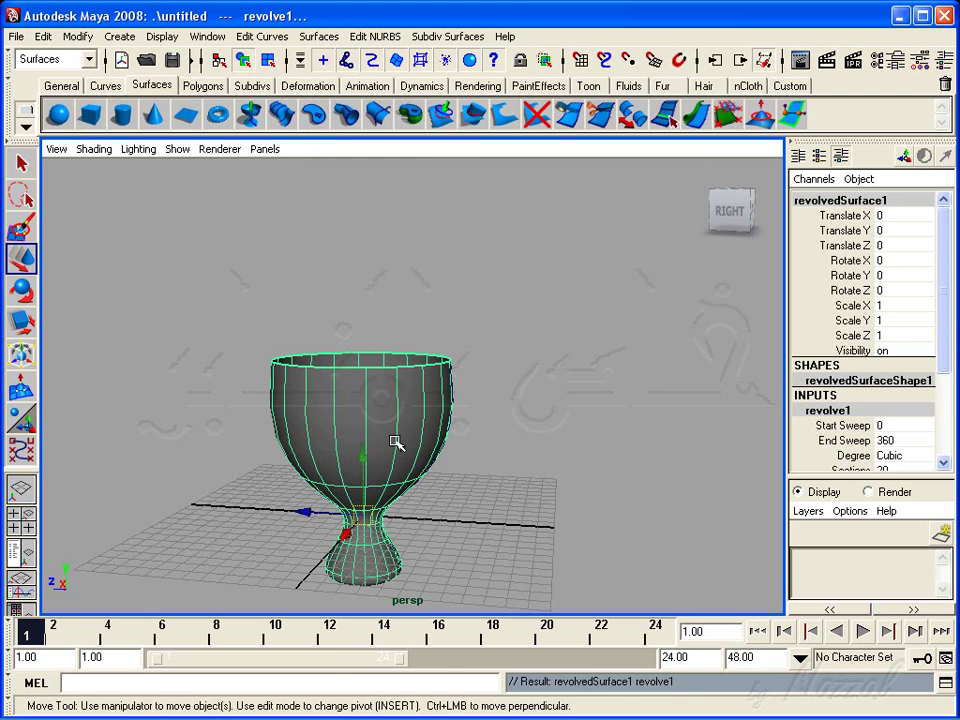
alt+right_drag(394, 444, 514, 384)
alt+drag(514, 384, 484, 408)
mouse_move(945, 347)
mouse_down()
mouse_move(945, 392)
mouse_move(902, 433)
mouse_up()
alt+middle_drag(480, 409, 496, 399)
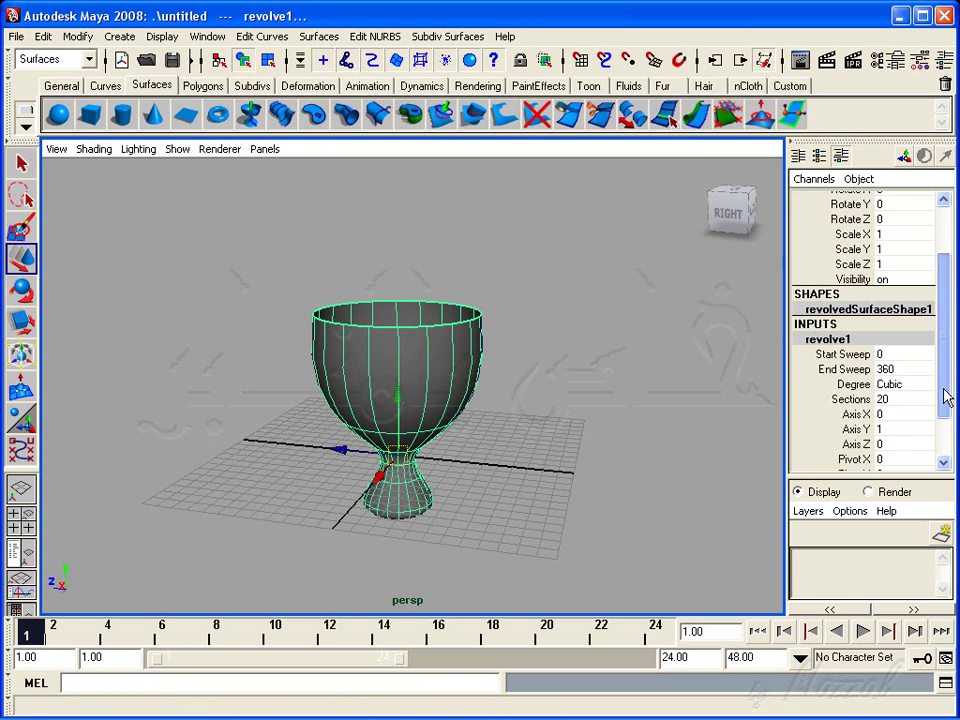
alt+right_drag(495, 399, 484, 394)
alt+drag(484, 394, 499, 399)
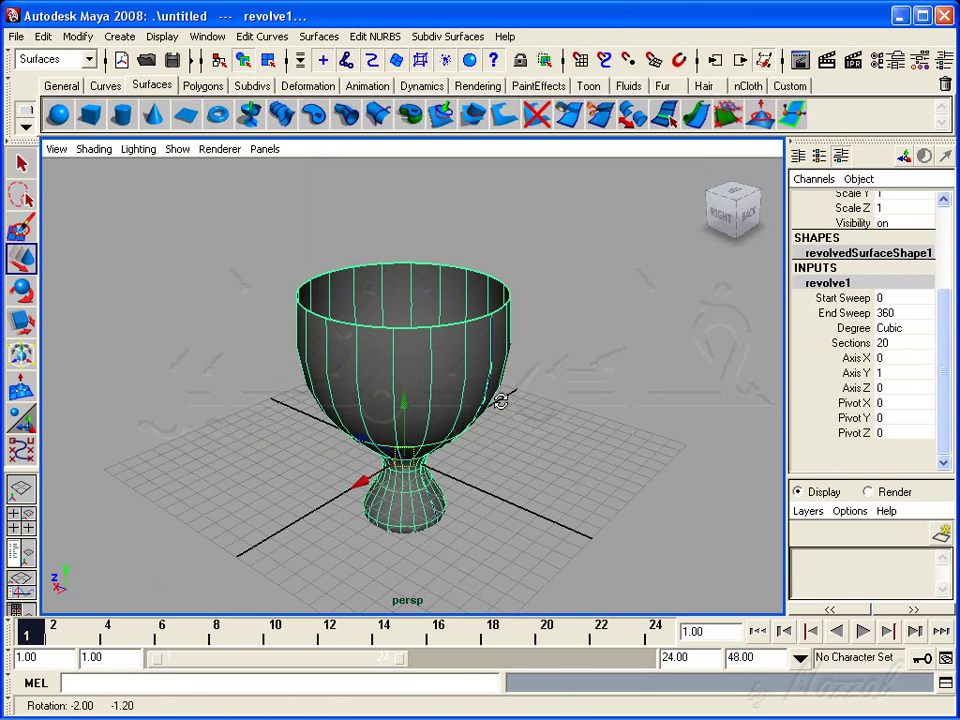
click(499, 399)
click(399, 369)
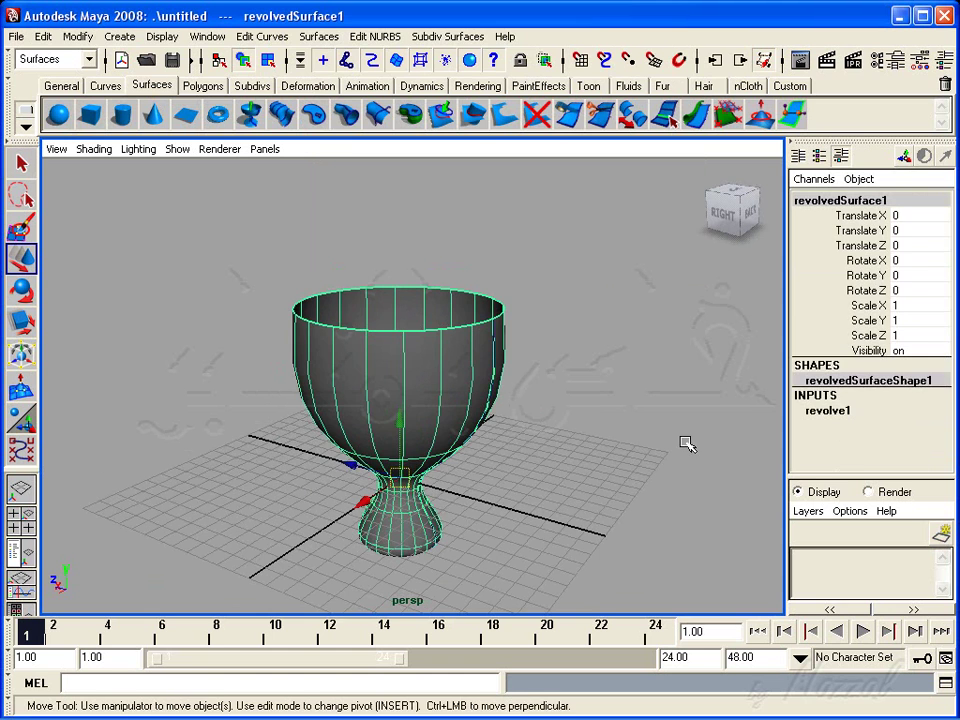
click(843, 420)
drag(948, 343, 947, 433)
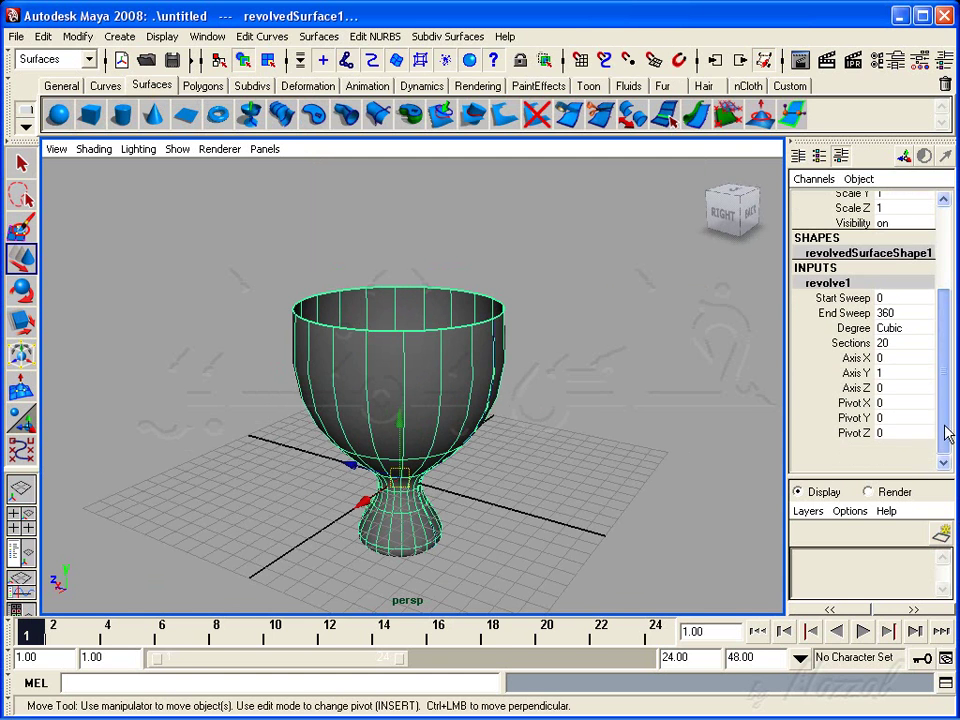
click(848, 343)
mouse_move(643, 334)
middle_down()
mouse_move(564, 328)
mouse_move(634, 328)
mouse_move(573, 324)
middle_up()
key(ctrl+z)
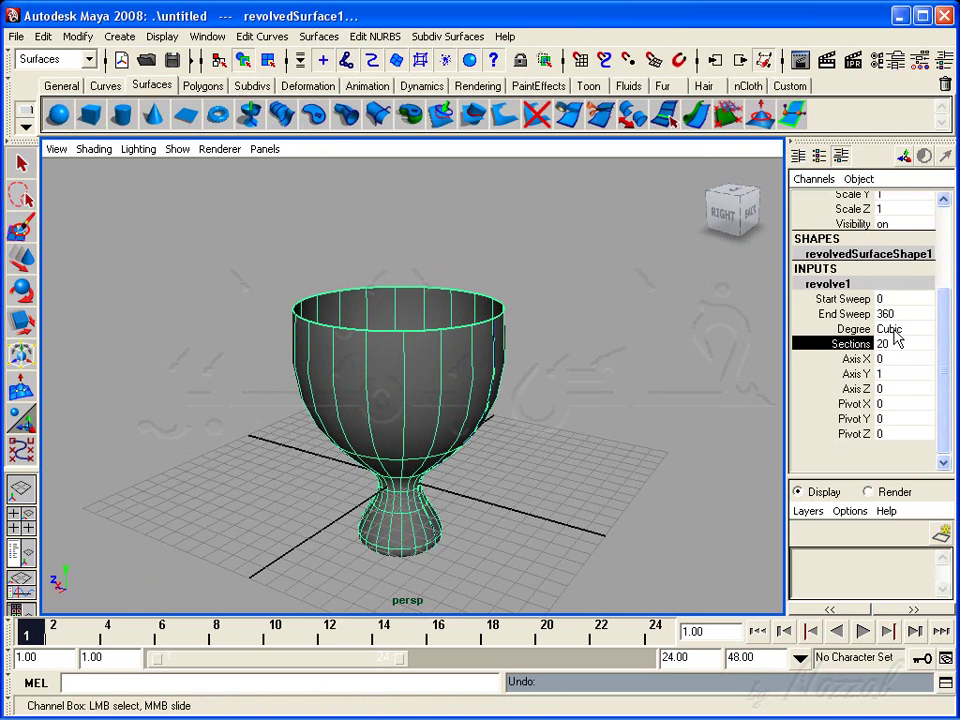
key(w)
click(888, 328)
click(902, 328)
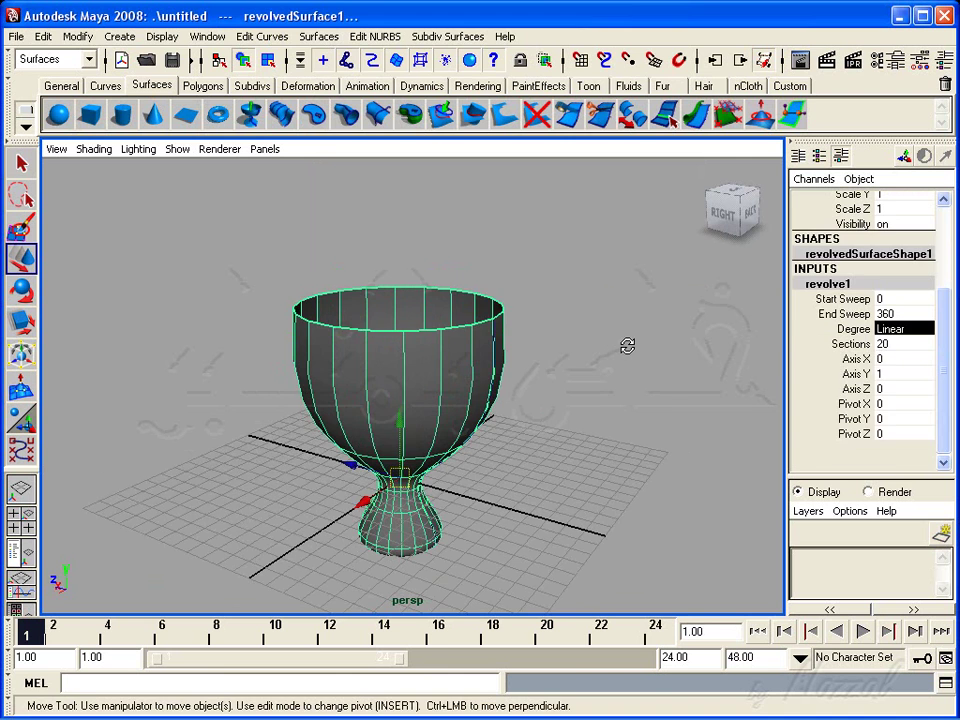
click(627, 345)
alt+drag(627, 345, 519, 371)
alt+right_drag(519, 371, 484, 379)
alt+drag(484, 379, 469, 360)
click(469, 360)
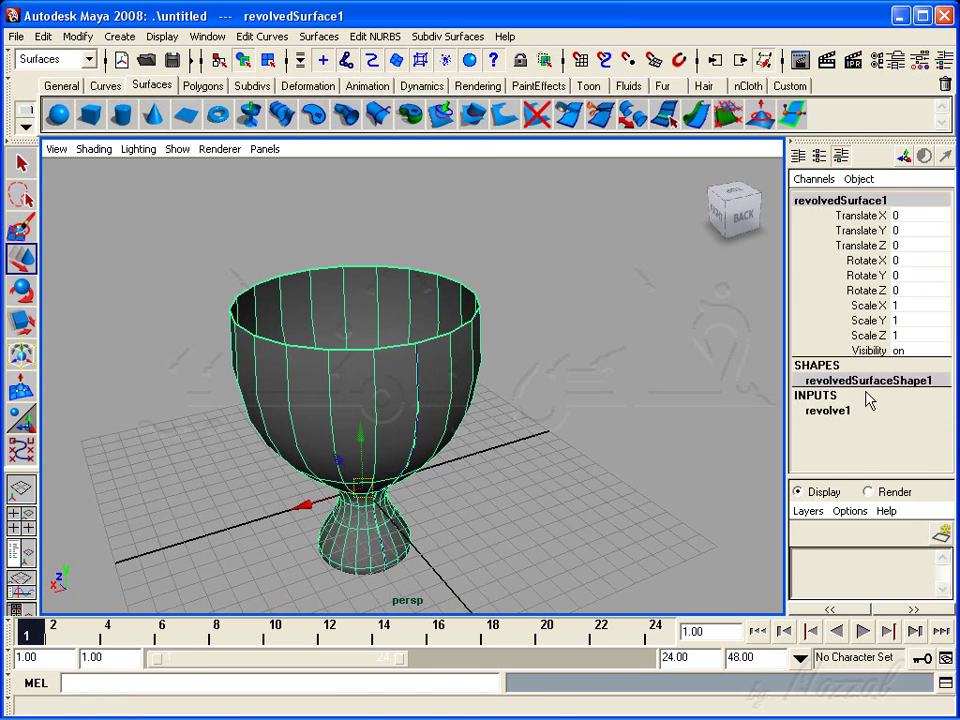
click(850, 410)
scroll(905, 380, down, 3)
click(893, 338)
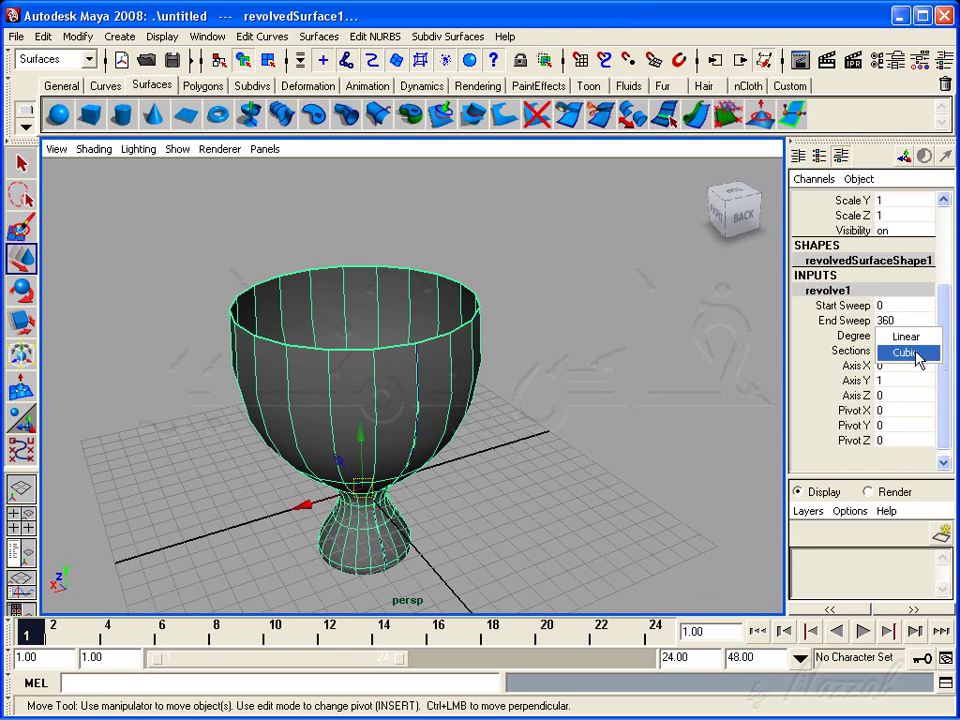
click(905, 352)
alt+drag(345, 271, 555, 364)
mouse_move(445, 280)
alt+mouse_down()
mouse_move(535, 350)
mouse_move(420, 300)
alt+mouse_up()
click(534, 350)
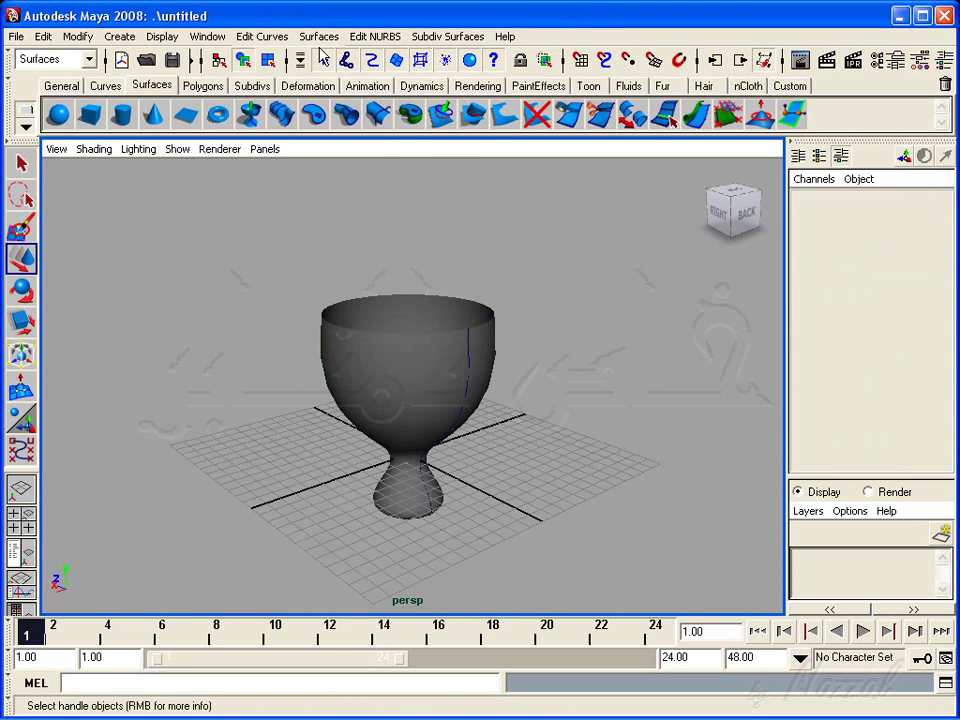
Step: Revolve the profile into a NURBS goblet from Revolve Options, then undo it
click(318, 36)
click(393, 64)
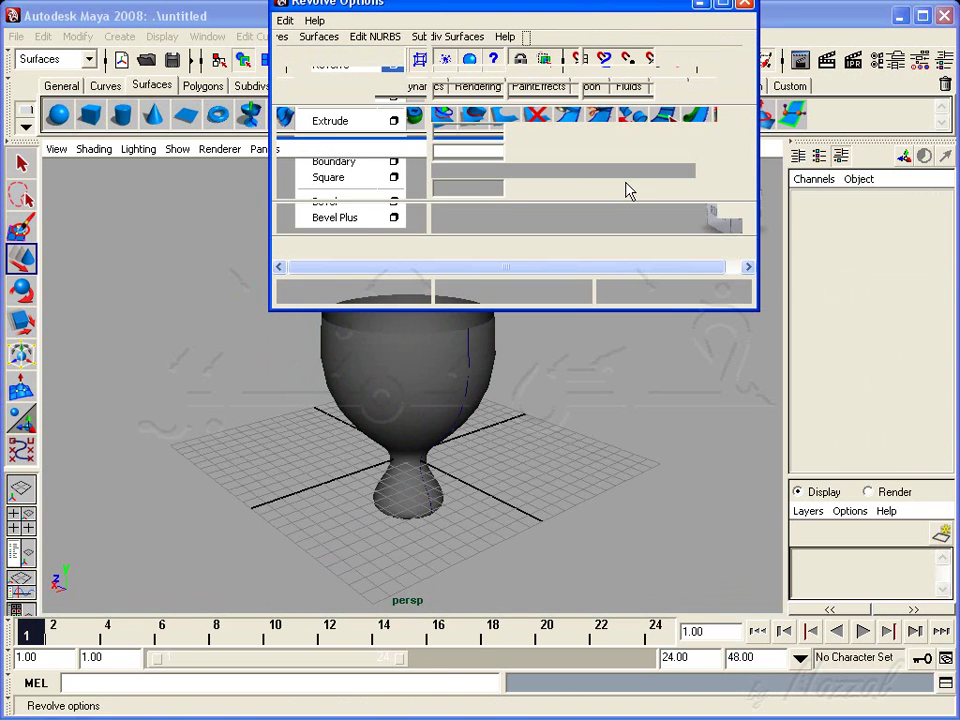
click(580, 291)
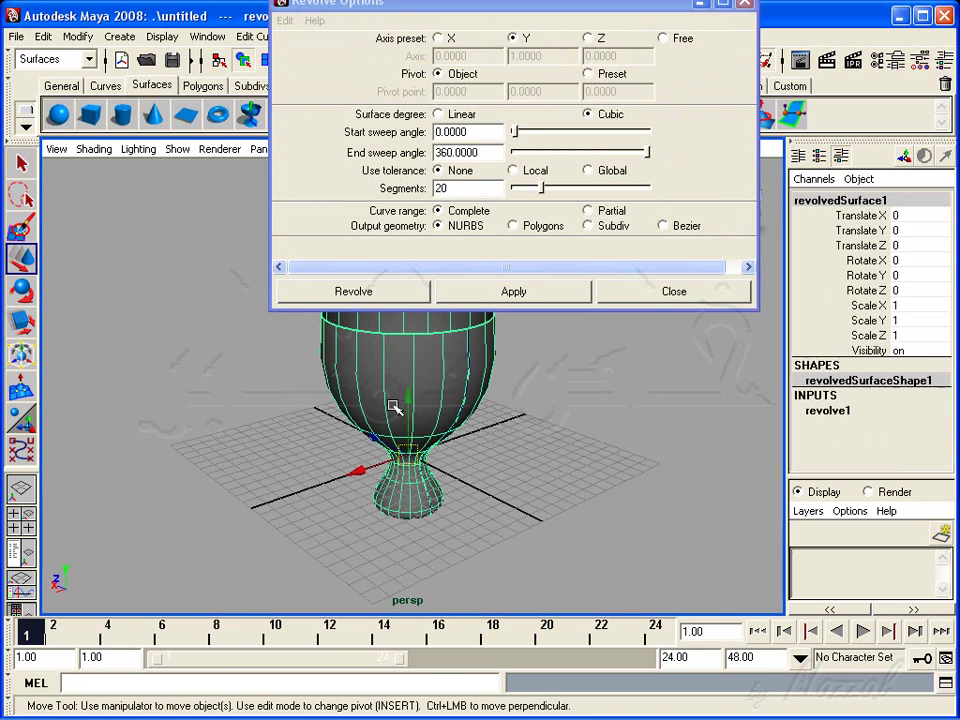
key(ctrl+z)
alt+drag(394, 388, 428, 428)
click(476, 430)
alt+drag(542, 443, 379, 409)
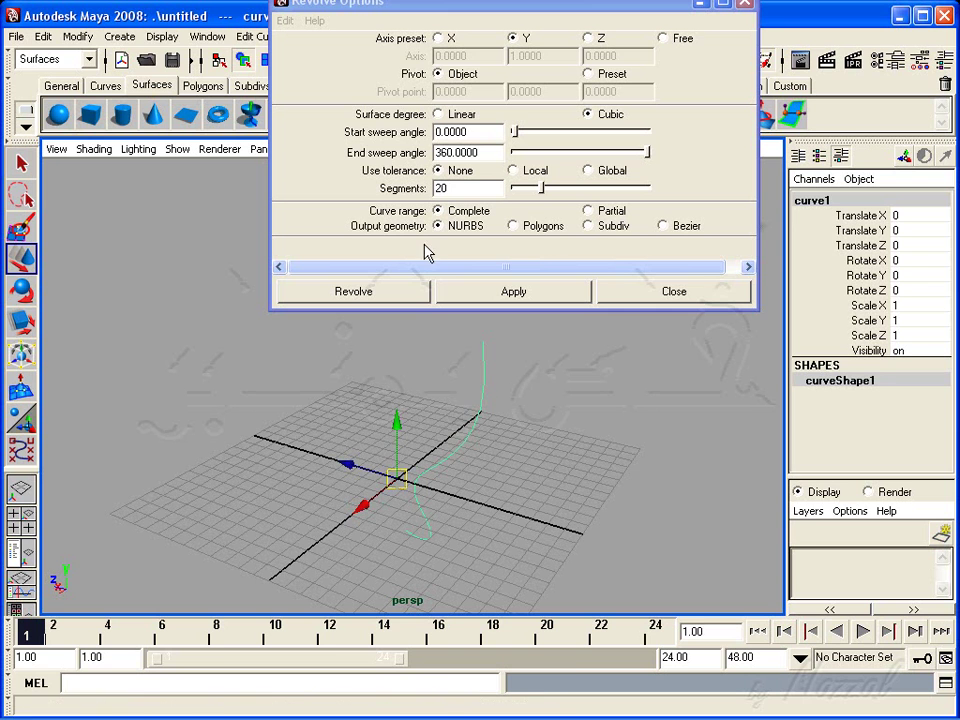
Step: Set Output geometry to Polygons with Triangles, revolve the goblet, and undo it
click(524, 227)
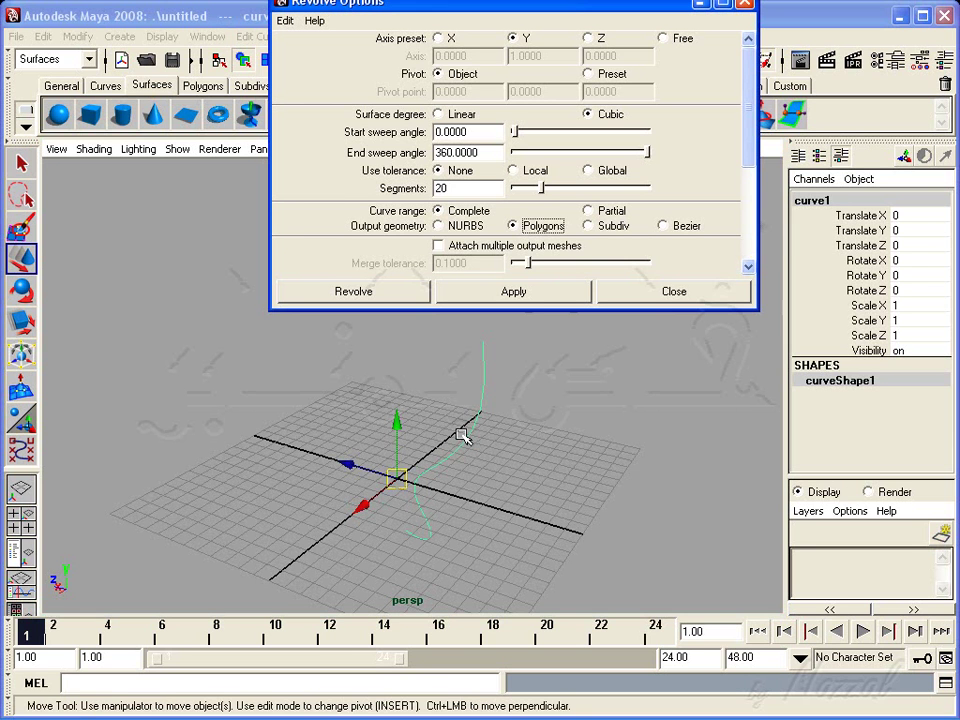
drag(752, 135, 752, 222)
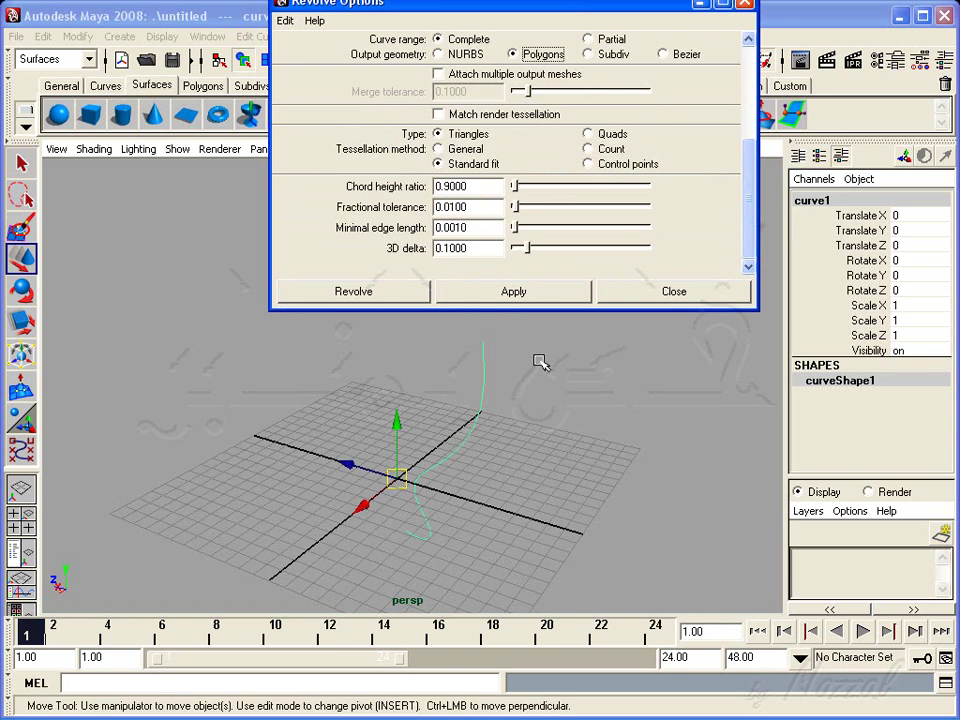
click(508, 298)
alt+right_drag(392, 454, 484, 482)
mouse_move(484, 482)
alt+mouse_down()
mouse_move(443, 497)
mouse_move(399, 420)
alt+mouse_up()
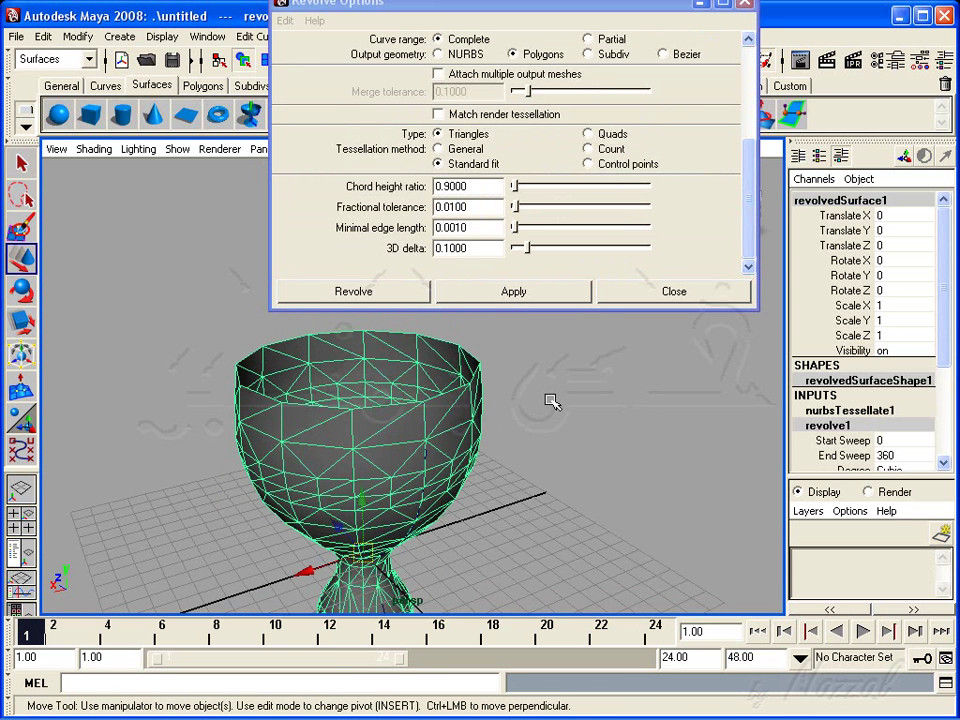
key(ctrl+z)
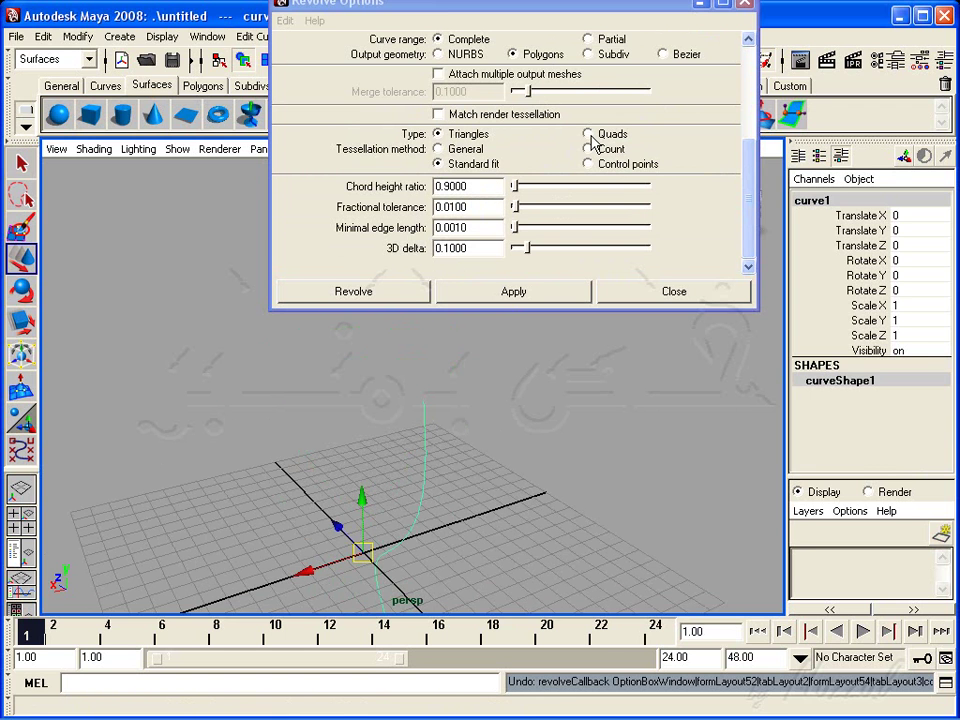
Step: Switch the polygon type to Quads, revolve the goblet, and close Revolve Options
click(589, 133)
click(508, 294)
alt+drag(559, 489, 561, 437)
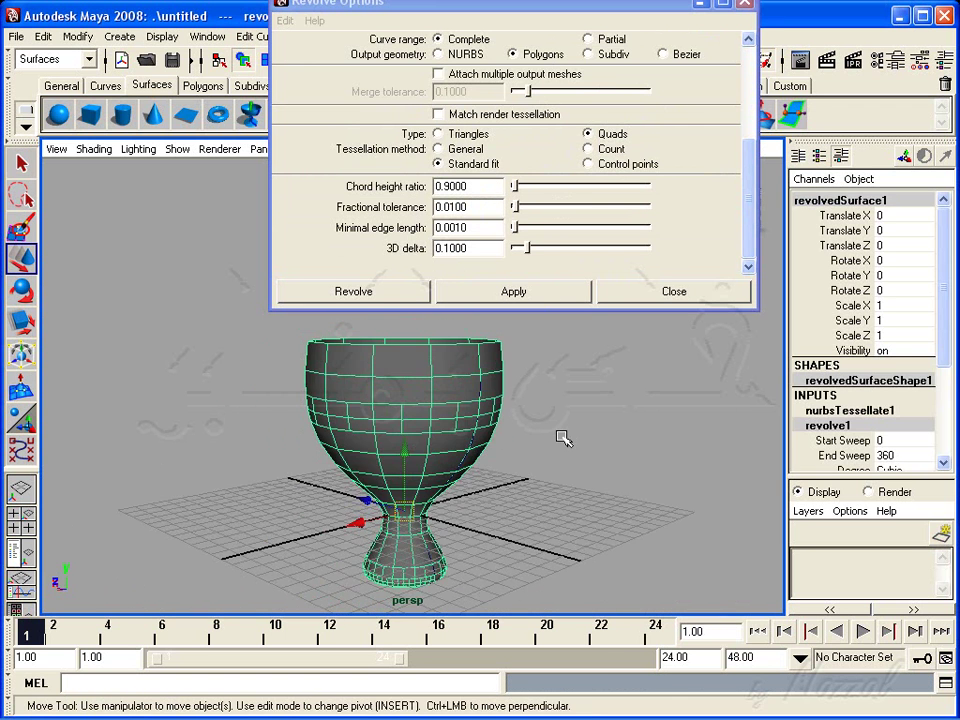
click(508, 484)
click(450, 454)
mouse_move(450, 454)
alt+mouse_down()
mouse_move(441, 504)
mouse_move(481, 492)
mouse_move(416, 444)
alt+mouse_up()
click(481, 492)
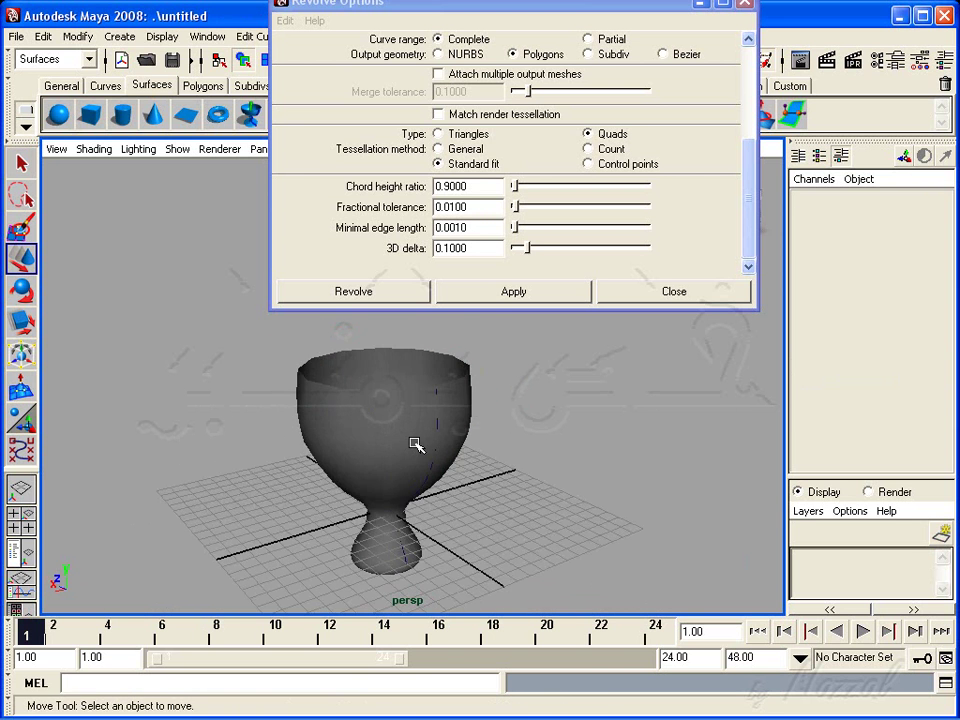
click(513, 291)
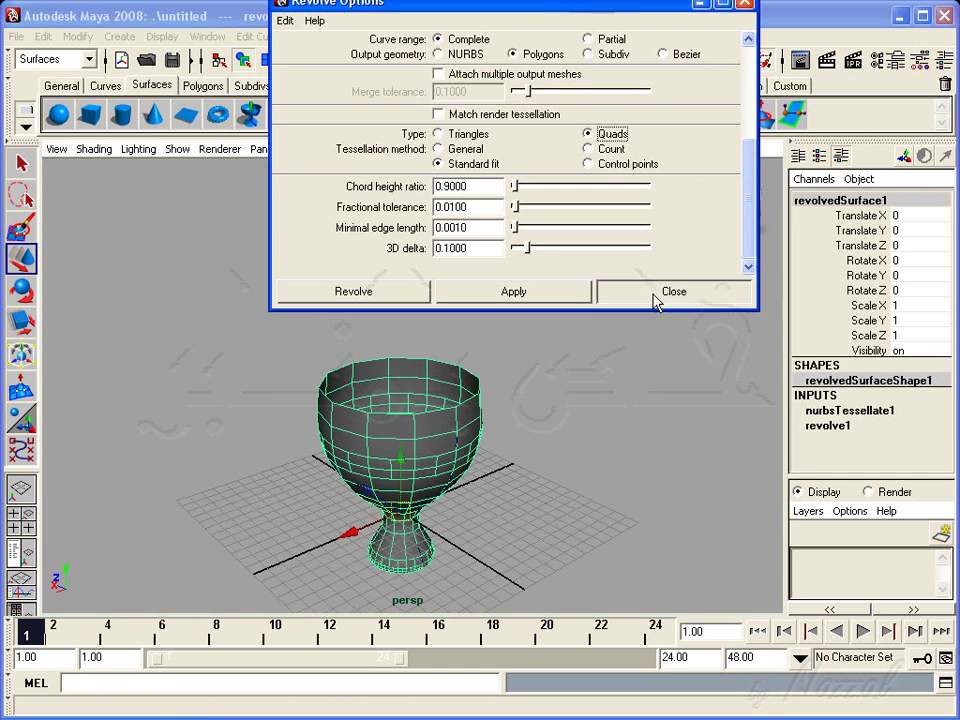
click(674, 291)
click(318, 36)
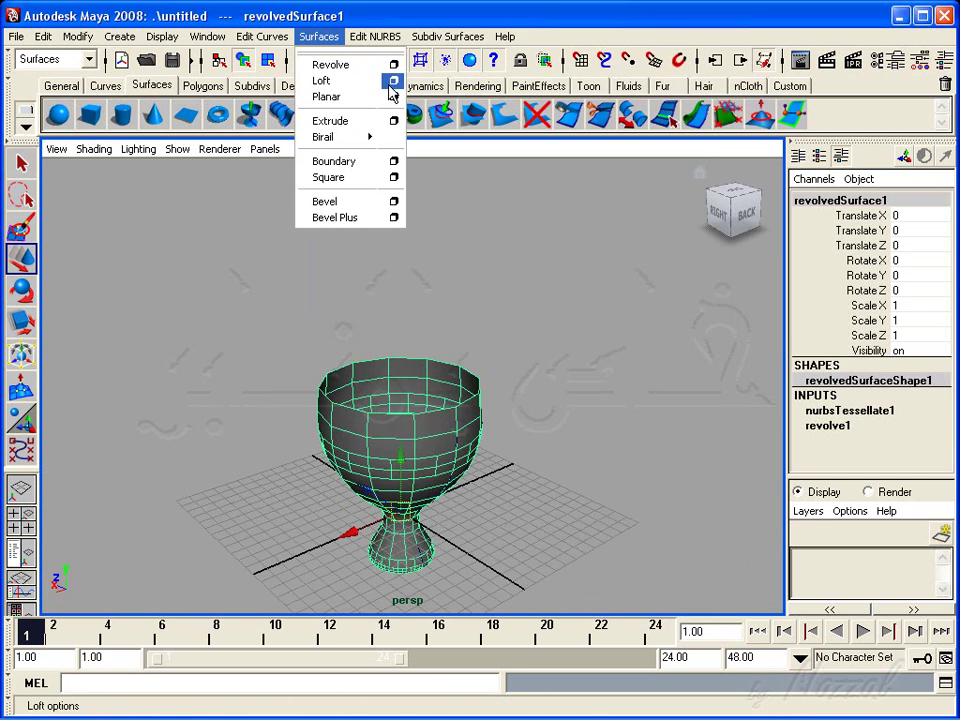
Step: Review the Loft and Extrude option boxes without changing any settings
click(393, 80)
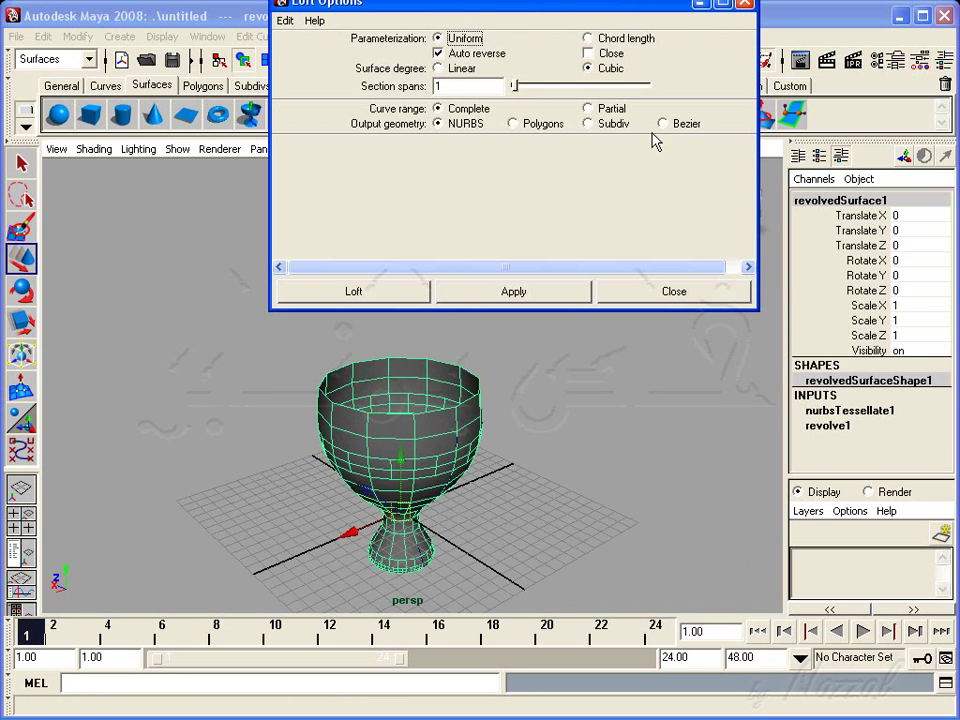
click(654, 292)
click(325, 36)
click(393, 120)
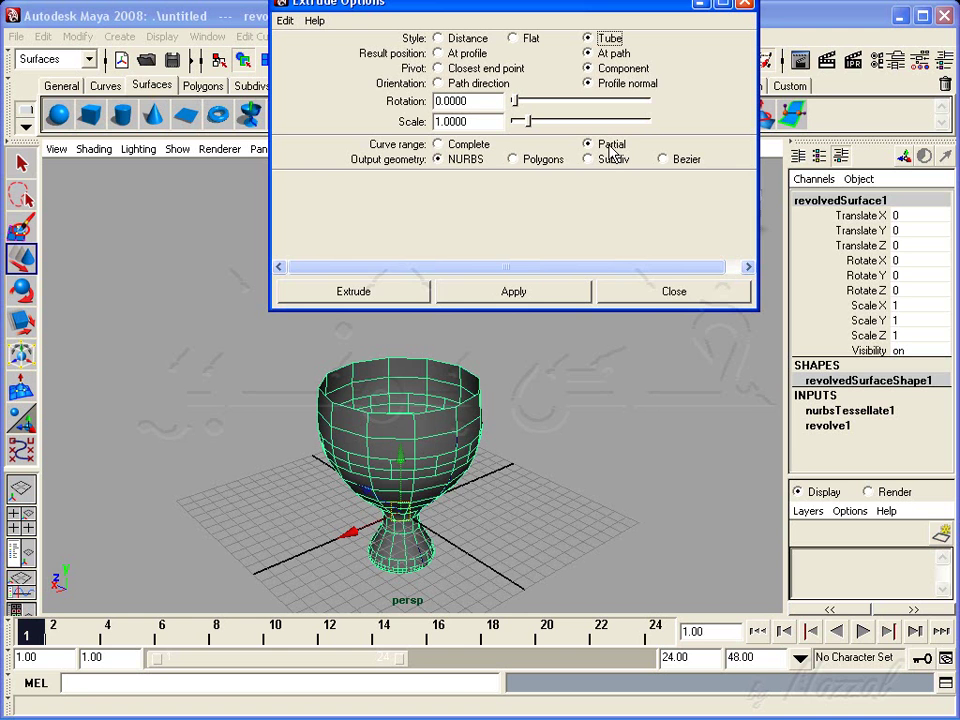
click(653, 293)
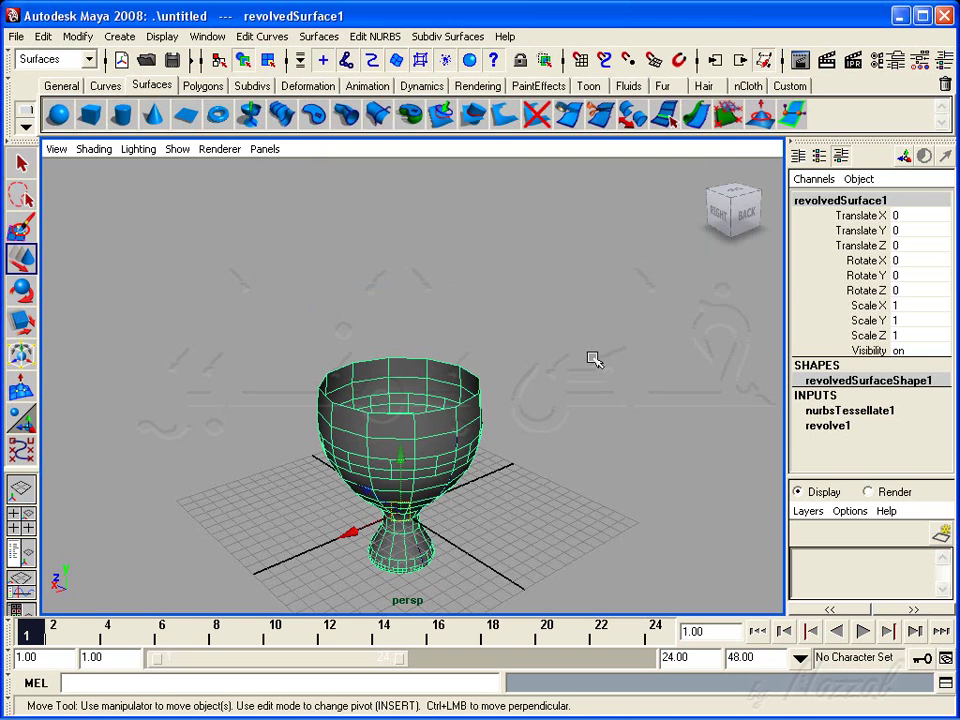
Step: Delete the quad polygon goblet, leaving only the empty grid
scroll(590, 360, down, 1)
scroll(540, 310, down, 2)
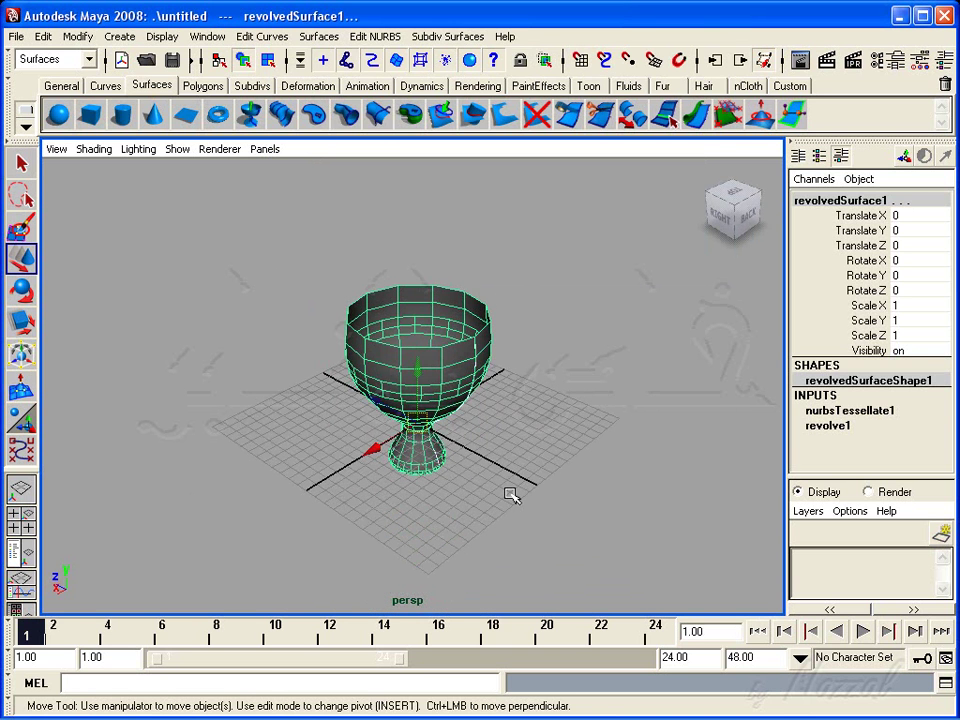
key(Delete)
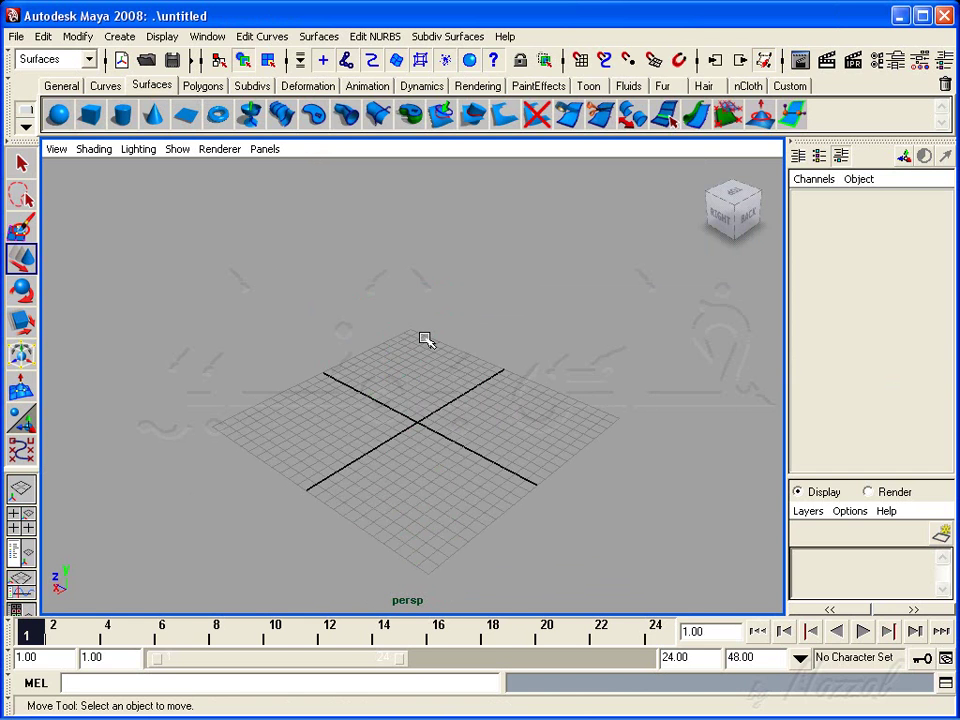